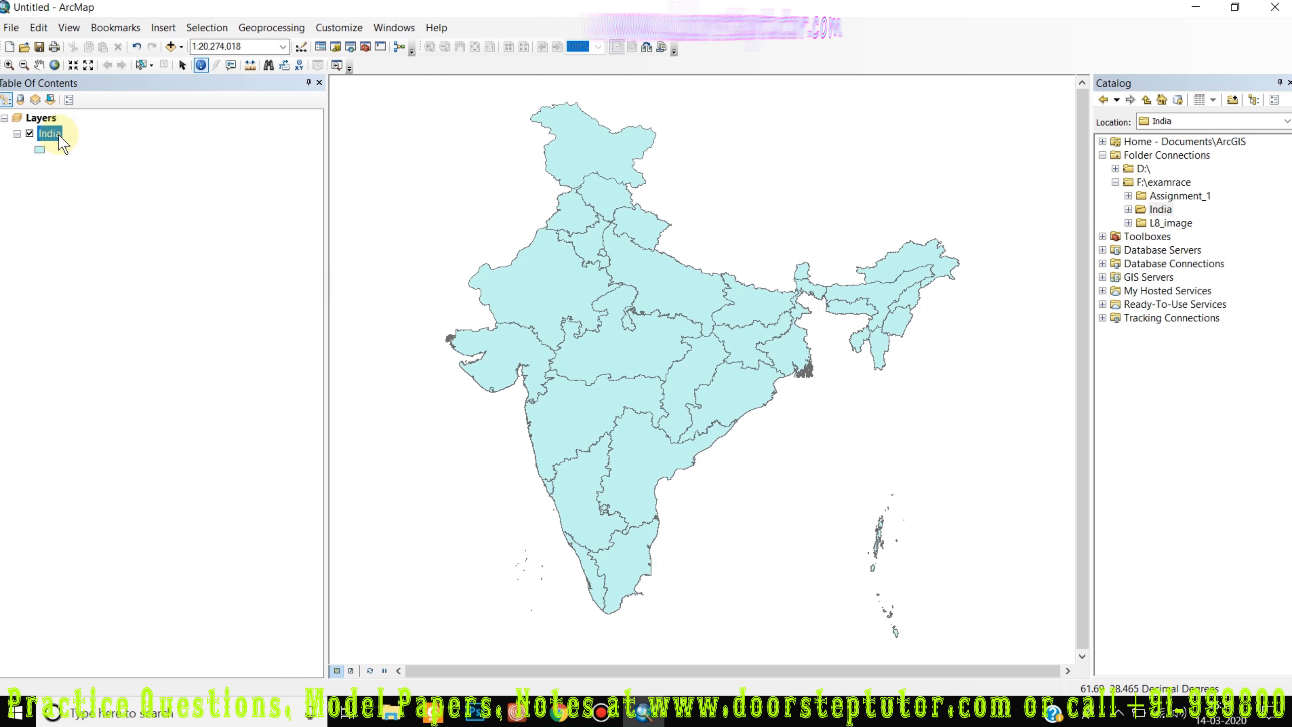
- Open the India layer's properties and review the General, Source, Selection, Display, Symbology, Fields and Definition Query settings
right_click(49, 133)
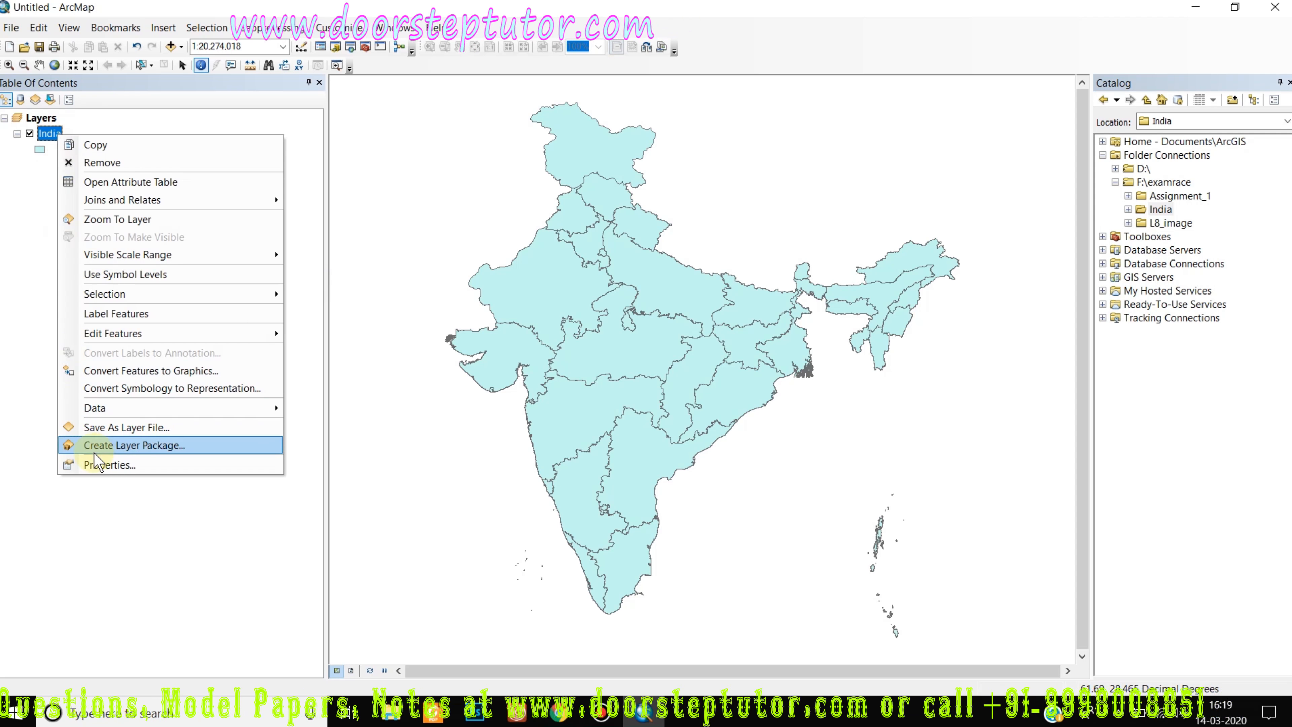
click(102, 464)
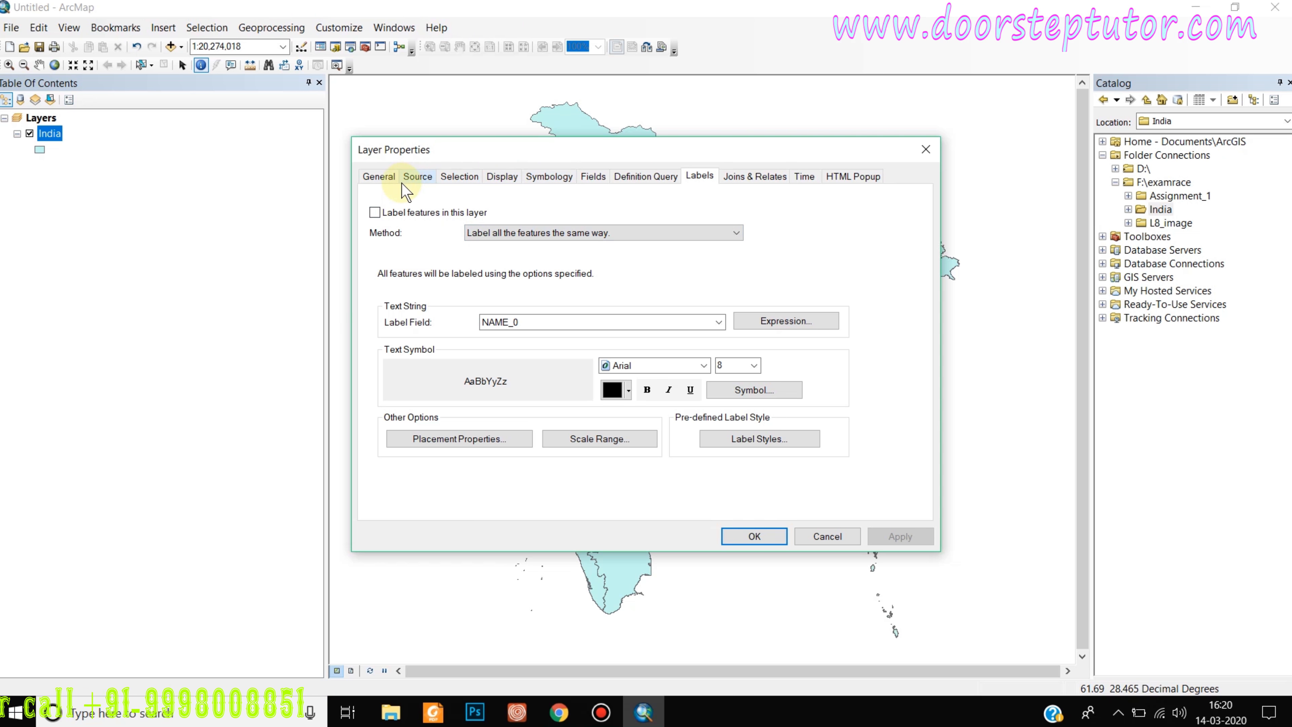
click(384, 176)
click(417, 176)
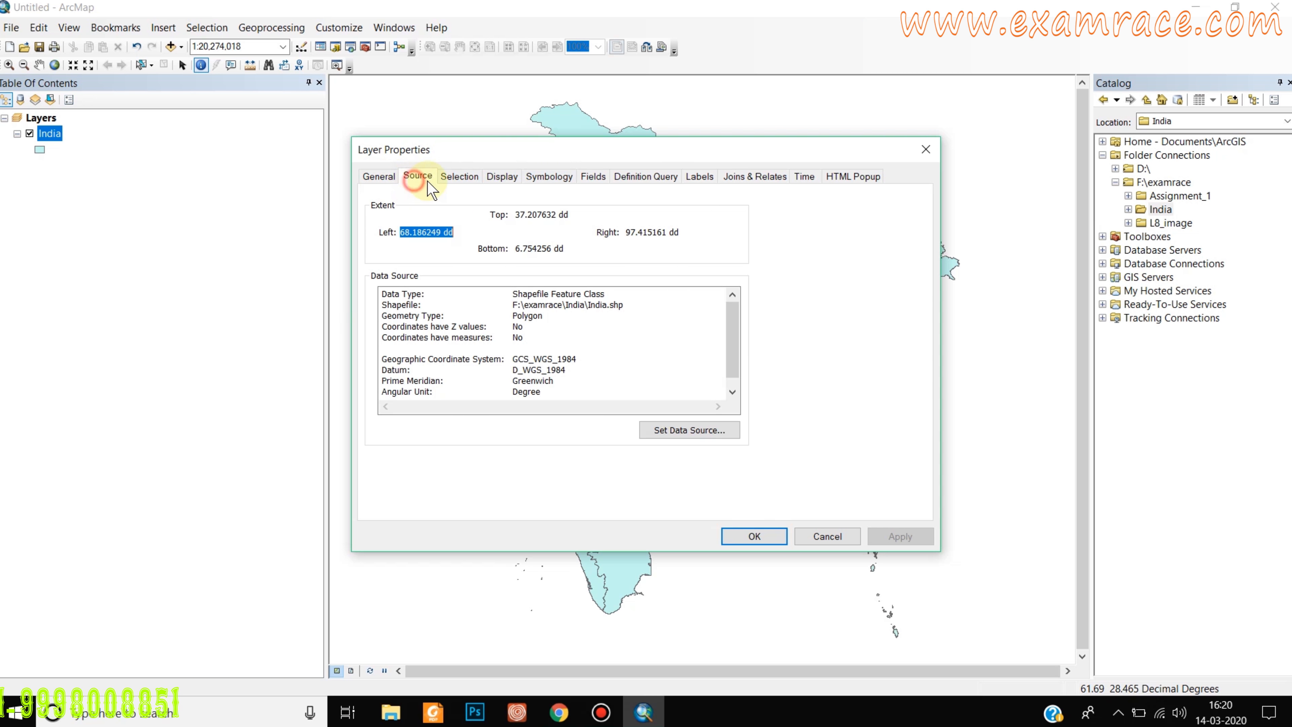
click(458, 177)
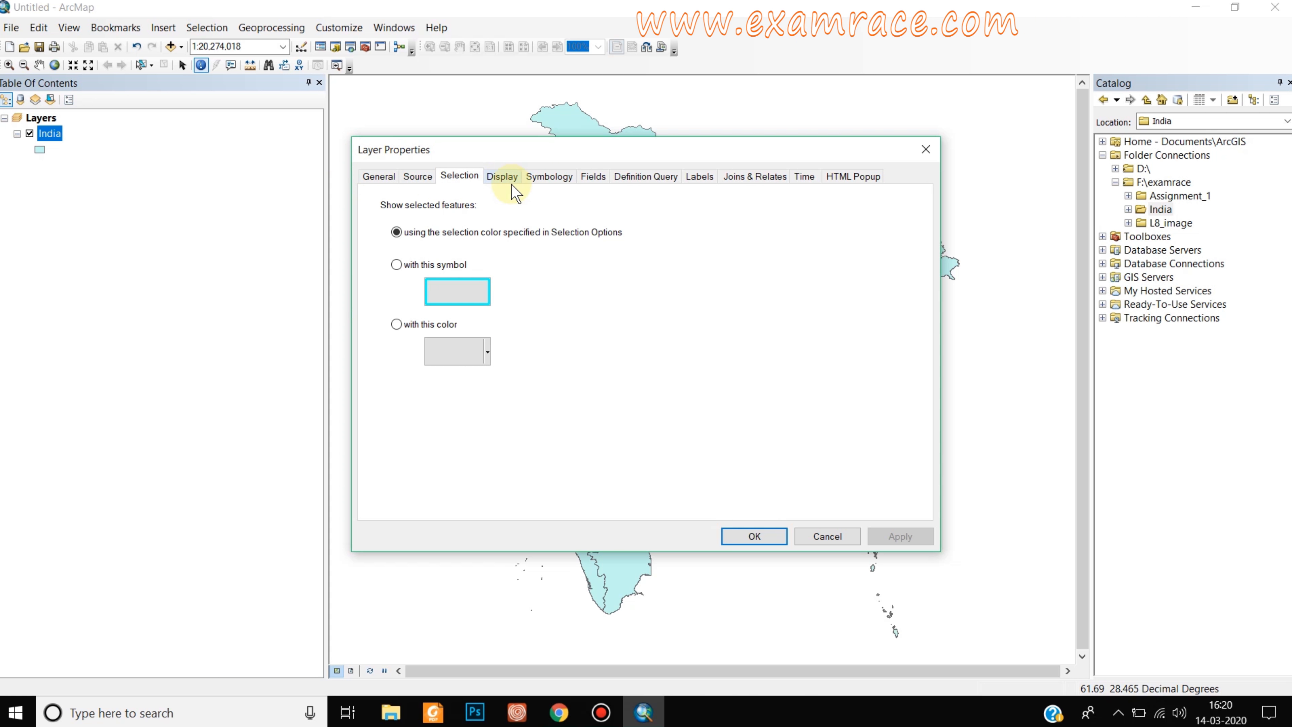
click(500, 176)
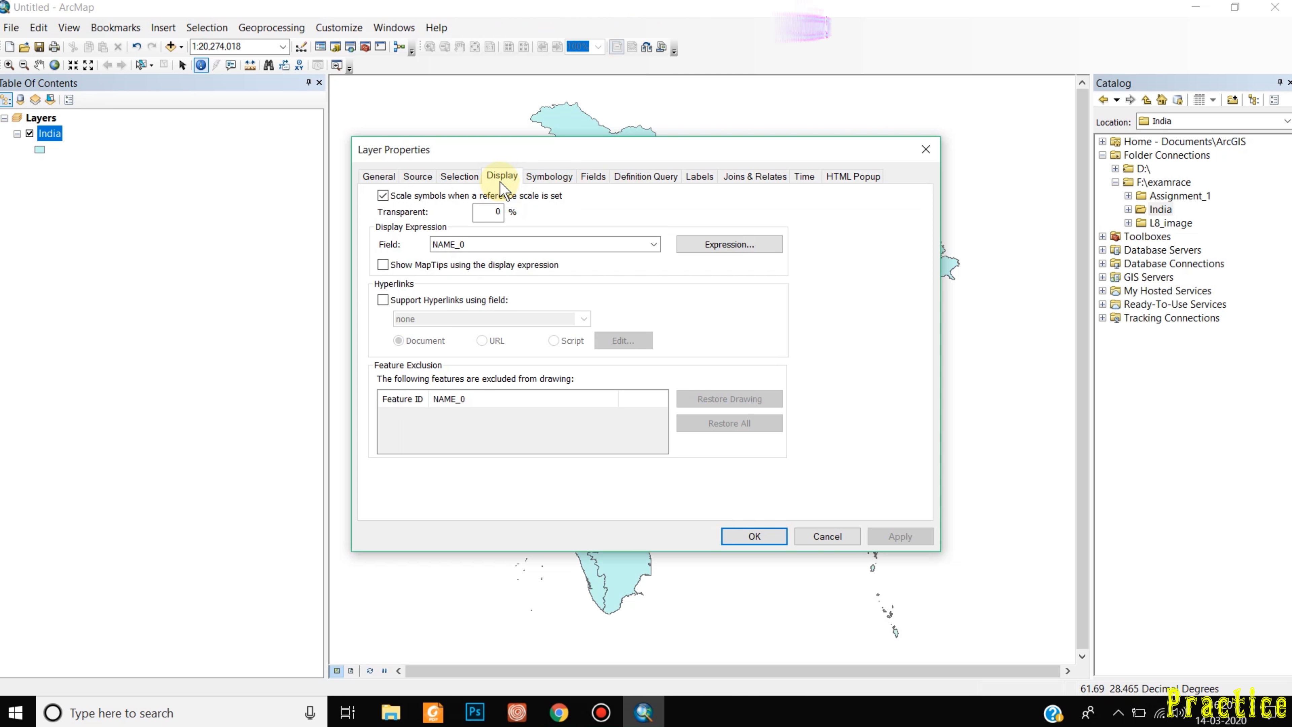
click(543, 179)
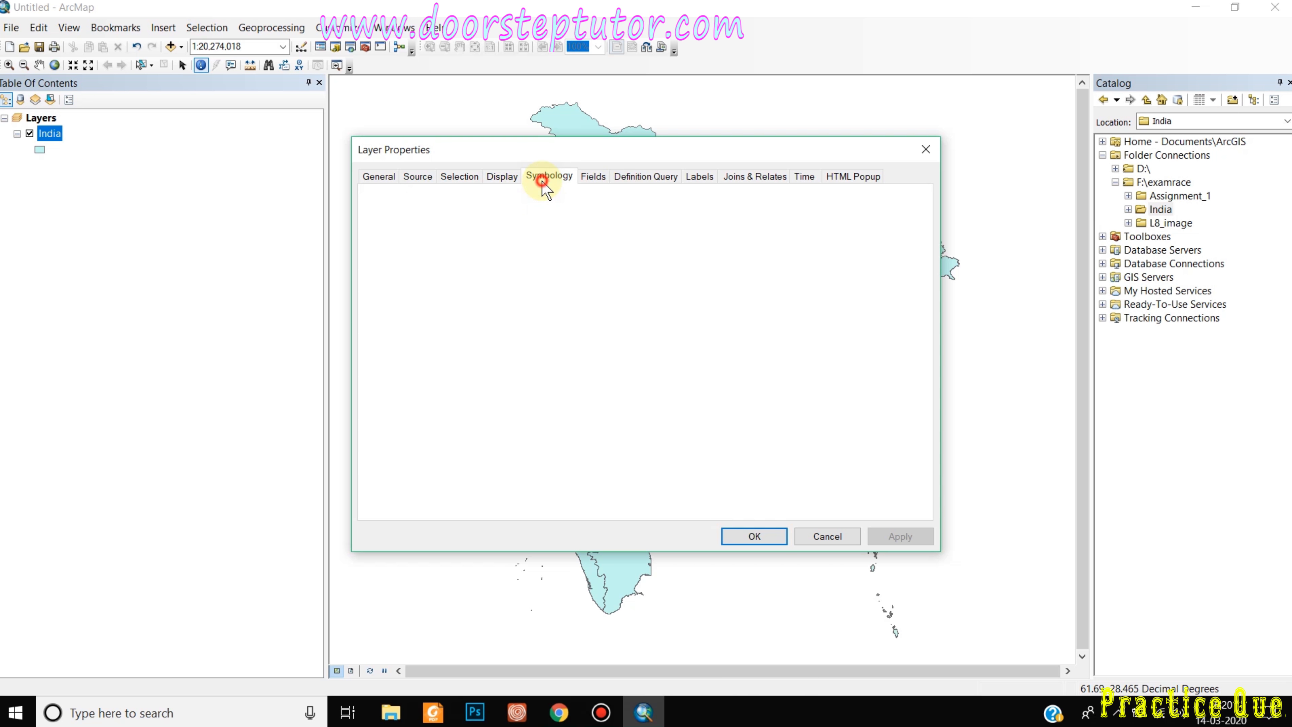
click(593, 177)
click(631, 179)
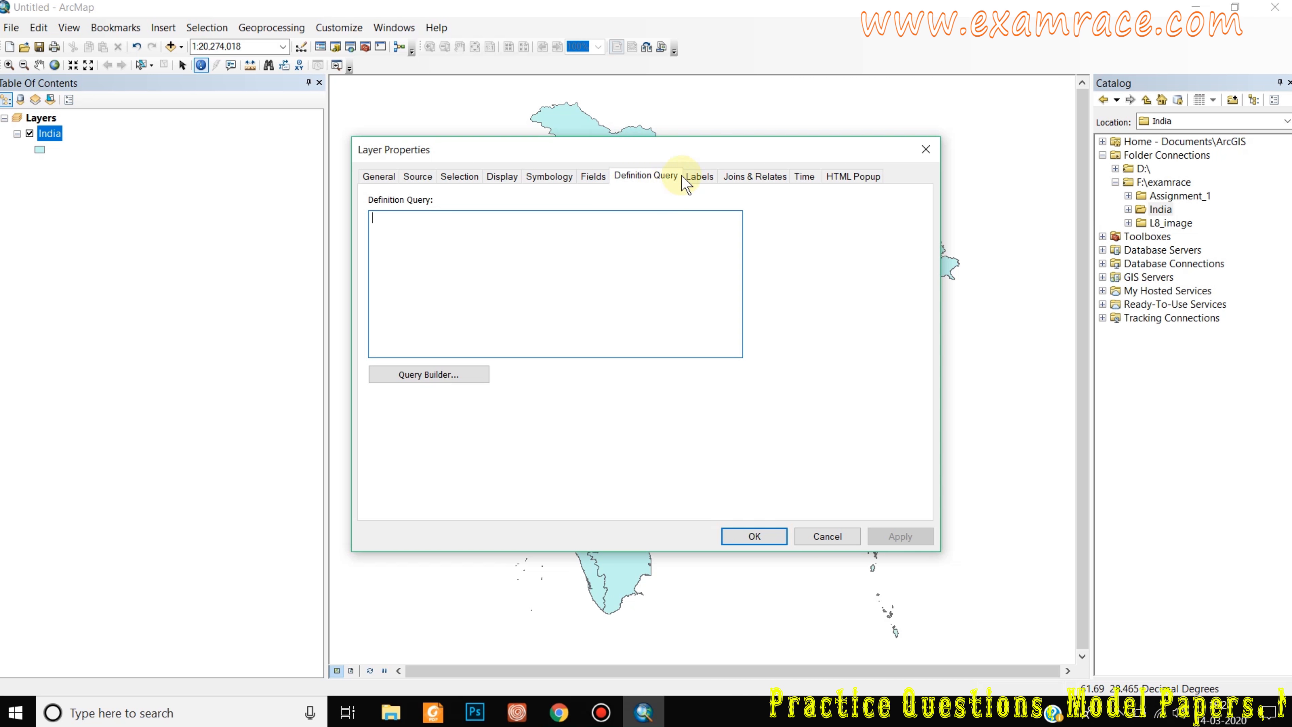
- Enable labels for the India layer's features and set the label field to NAME_1
click(698, 176)
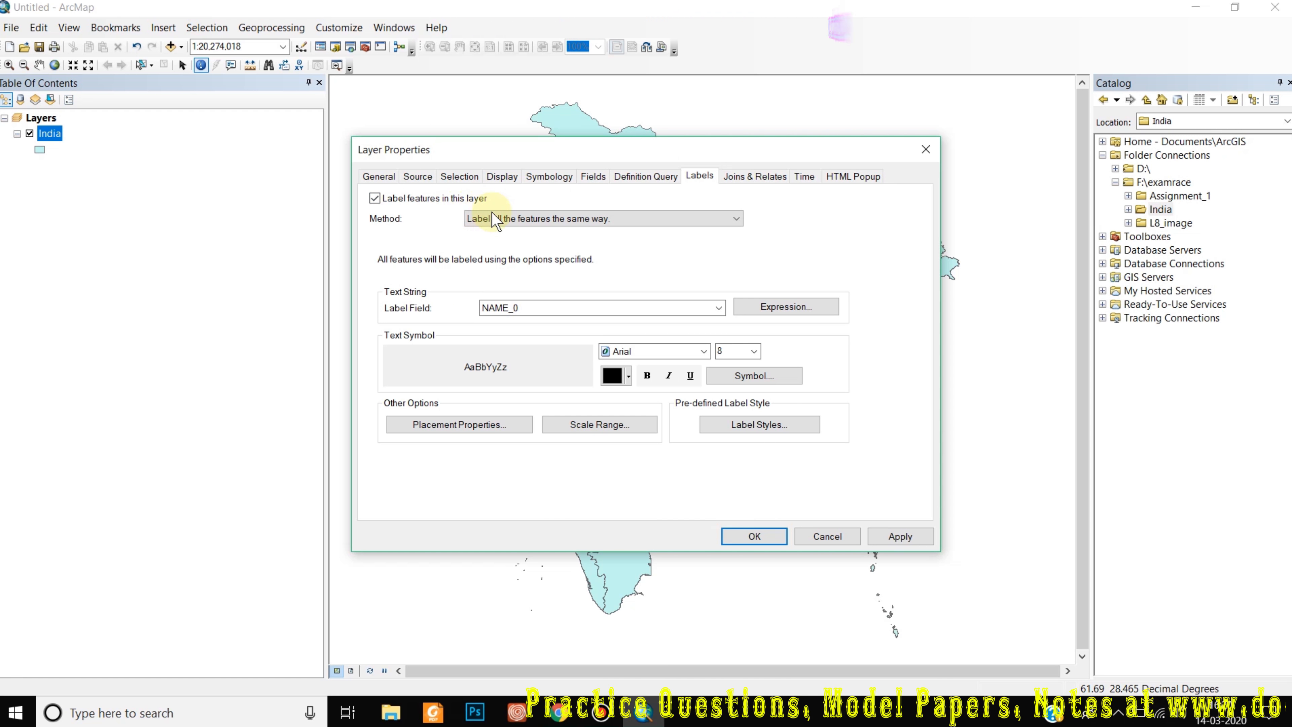
click(565, 307)
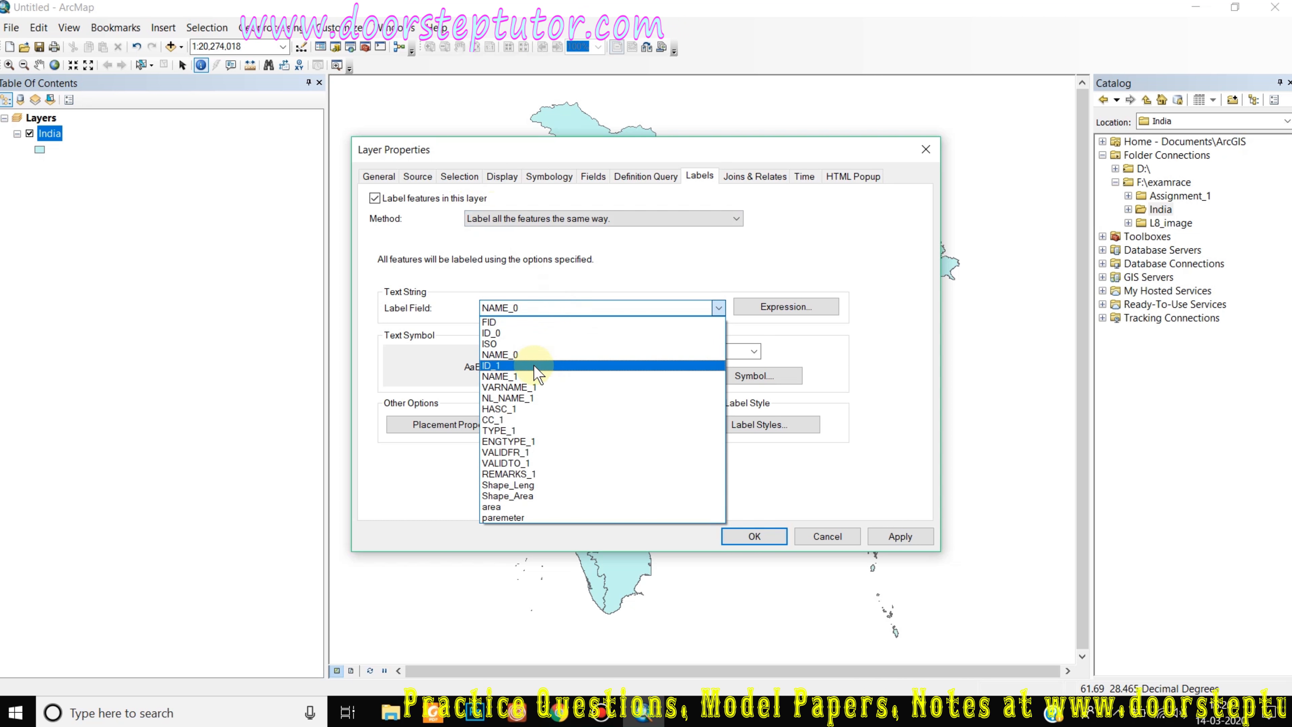
click(529, 377)
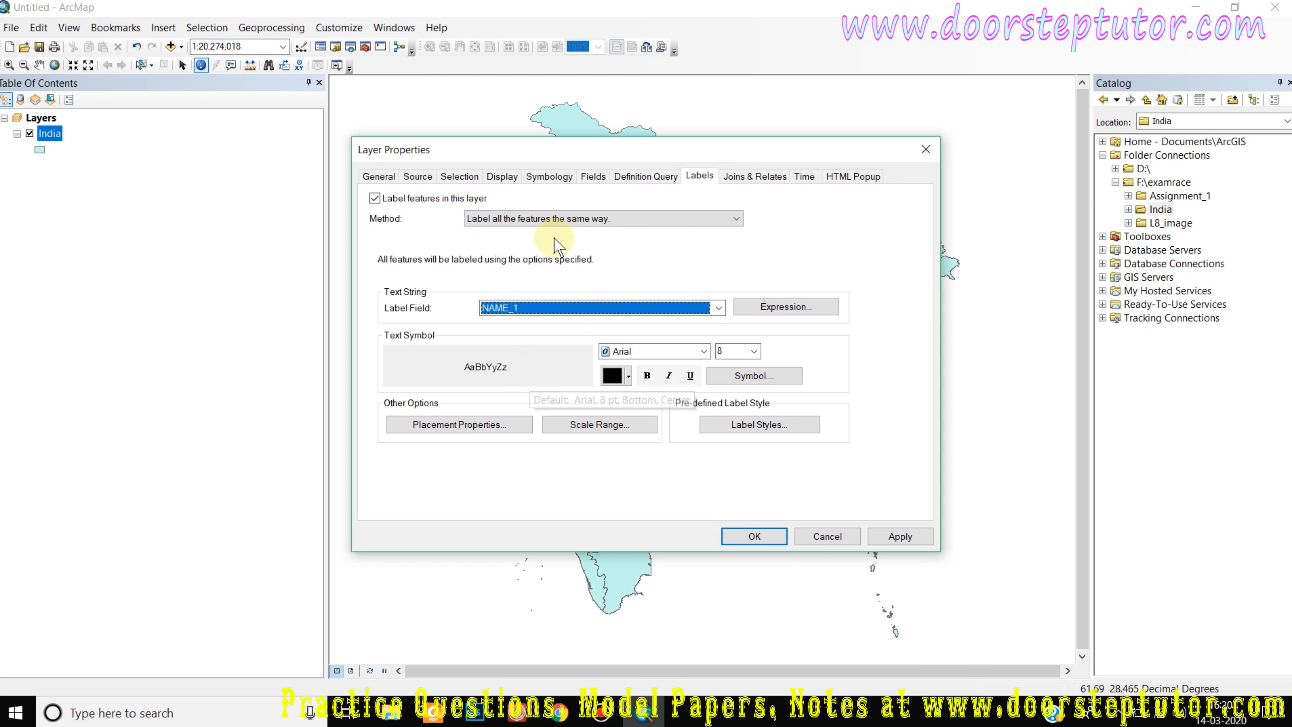
- Set the label text to Arial Black, size 10, in dark brown and apply the layer properties
click(754, 351)
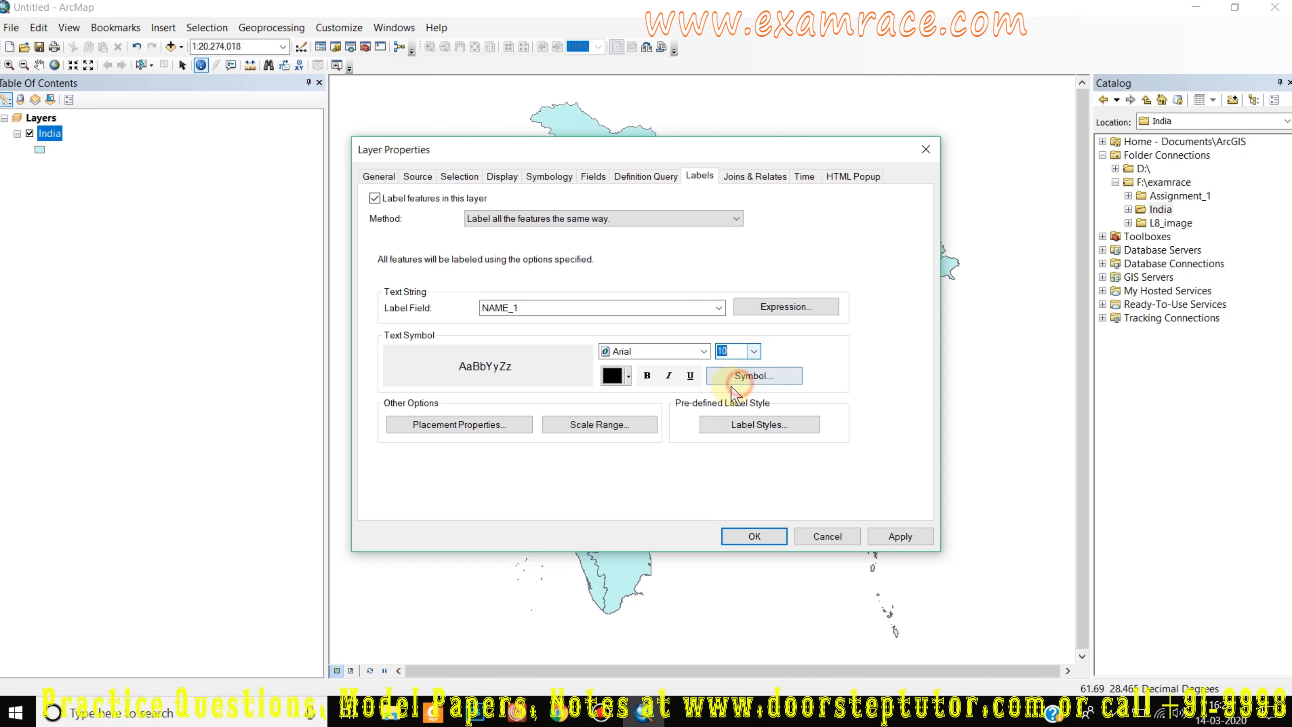
click(703, 351)
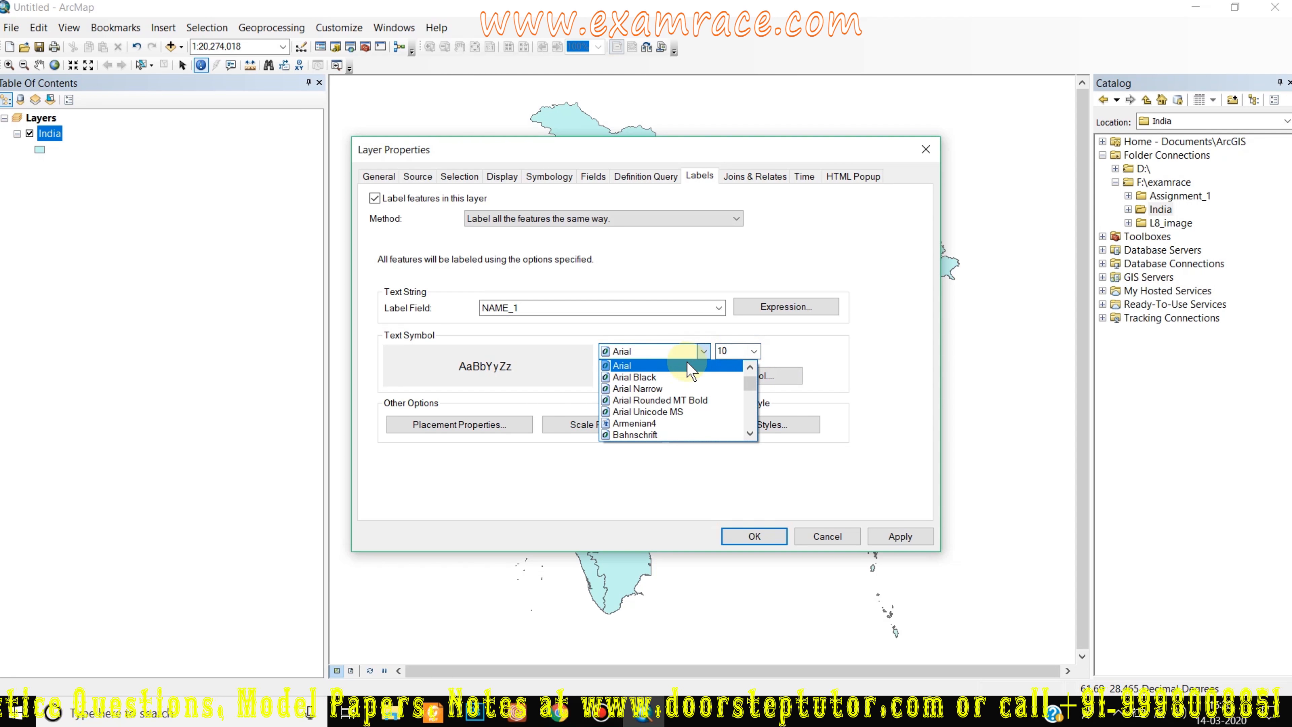
click(670, 371)
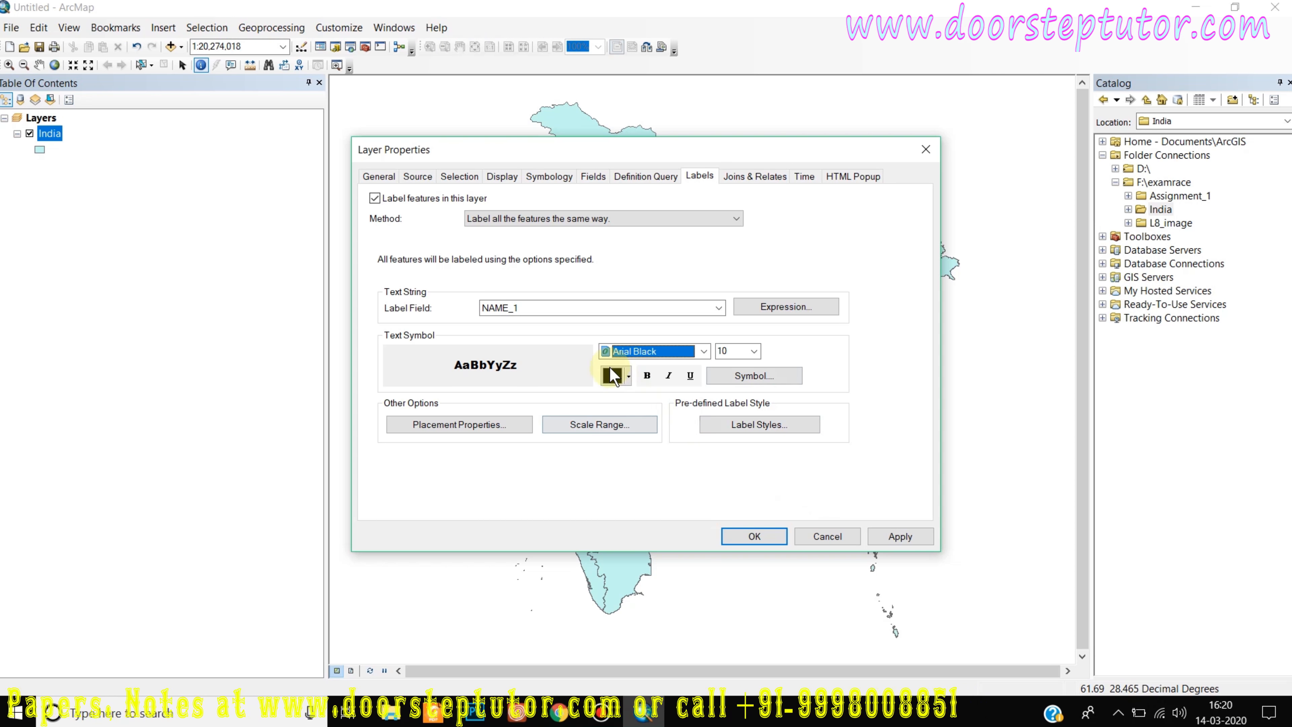
click(626, 379)
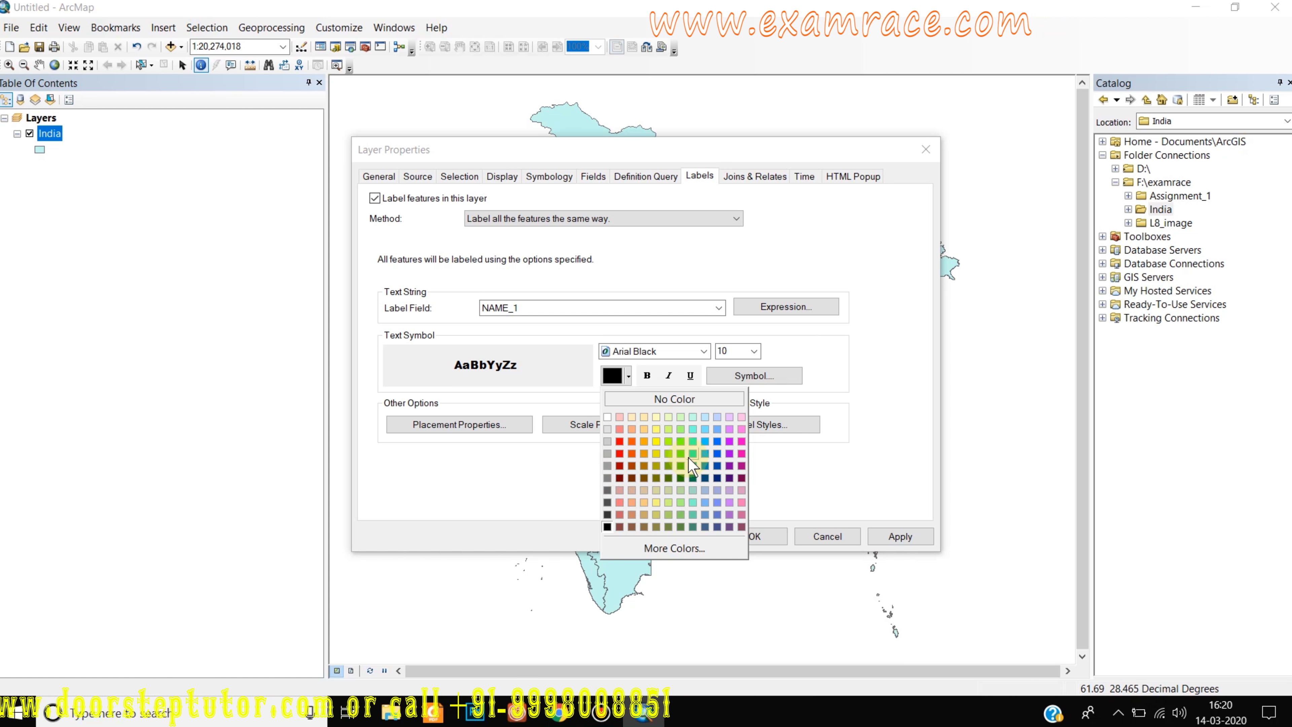
click(631, 478)
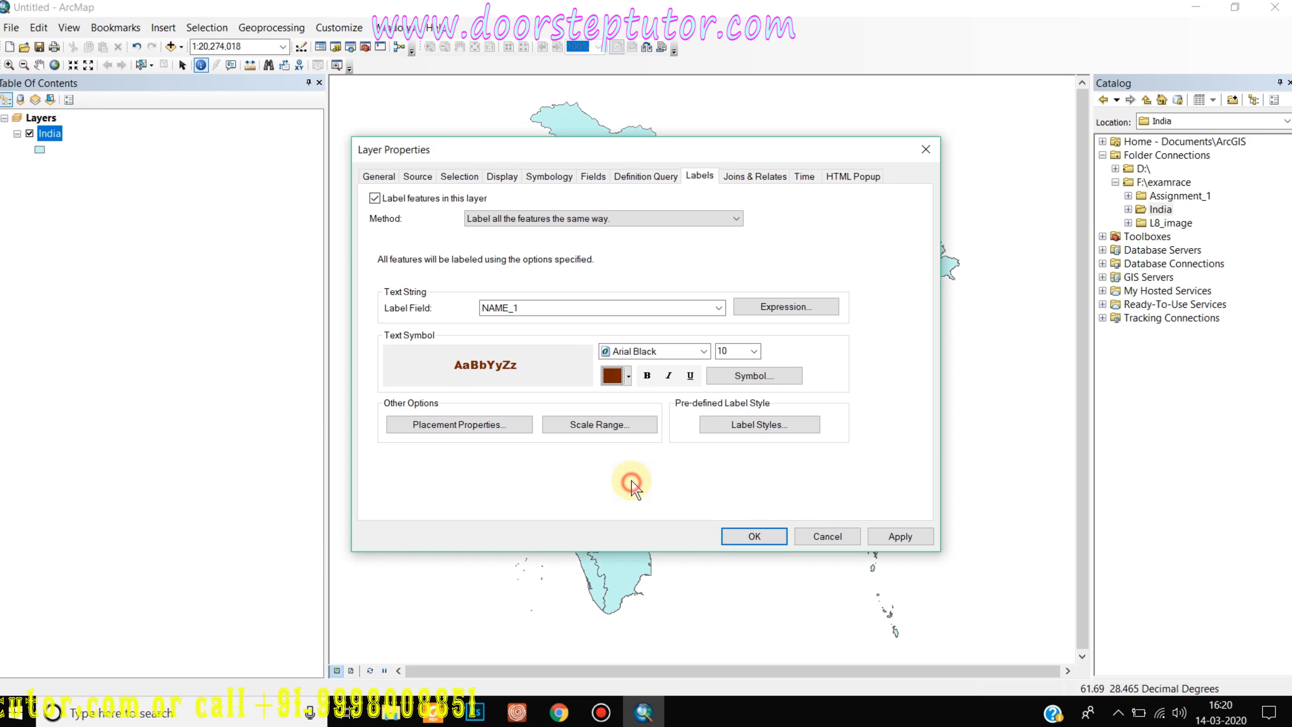
click(884, 537)
click(773, 535)
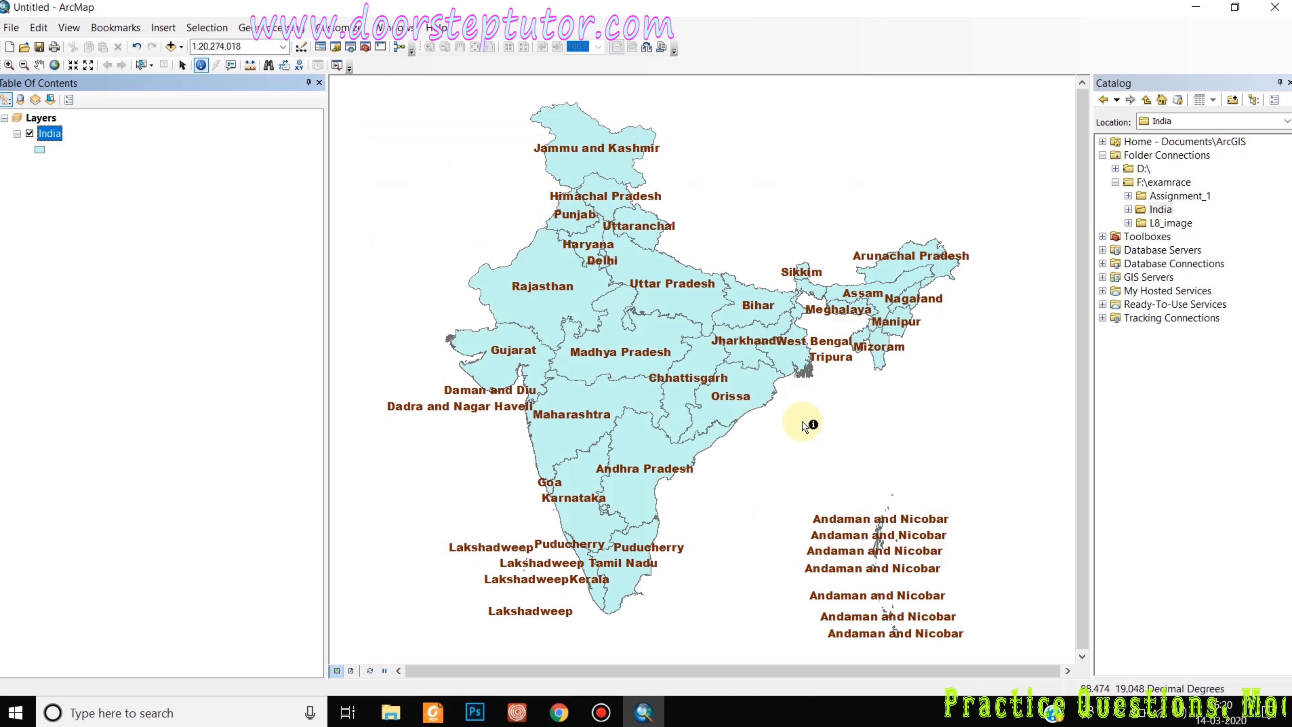
- Switch the map to layout view and enlarge India within the page's data frame to a scale of about 1:22,000,000
scroll(683, 311, up, 1)
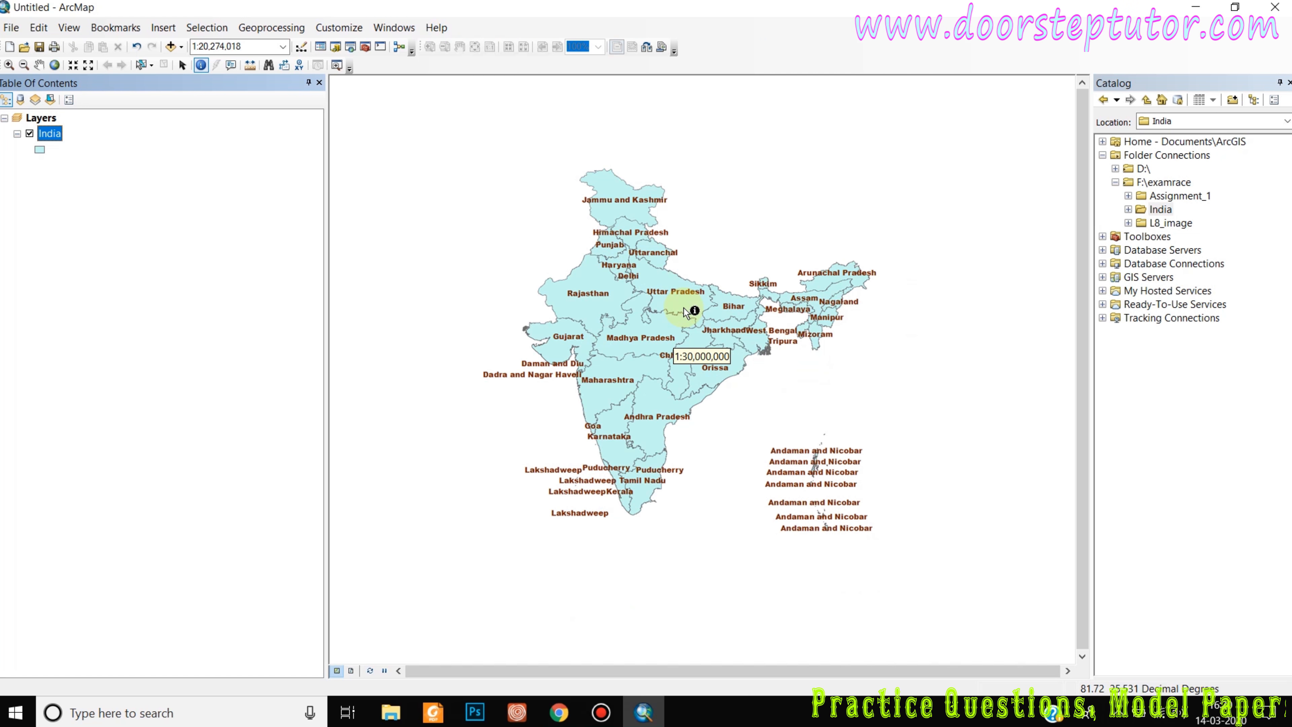
scroll(672, 302, down, 1)
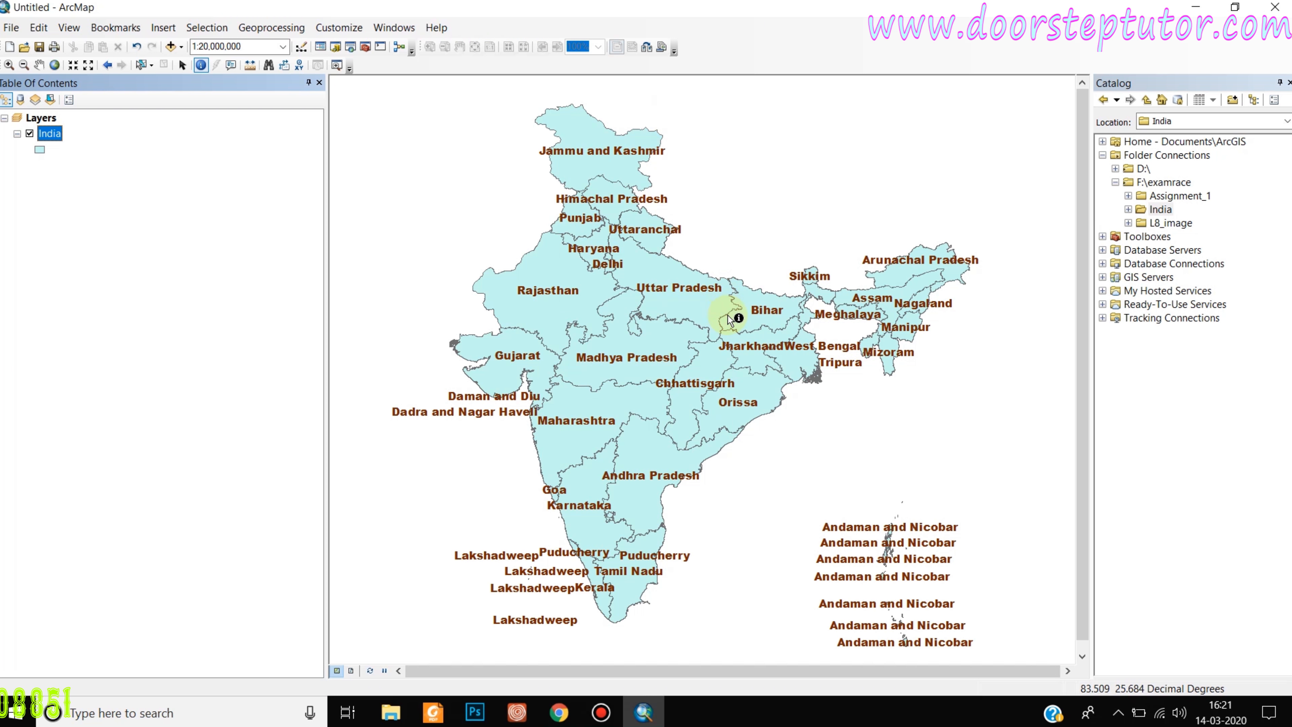
scroll(731, 320, up, 1)
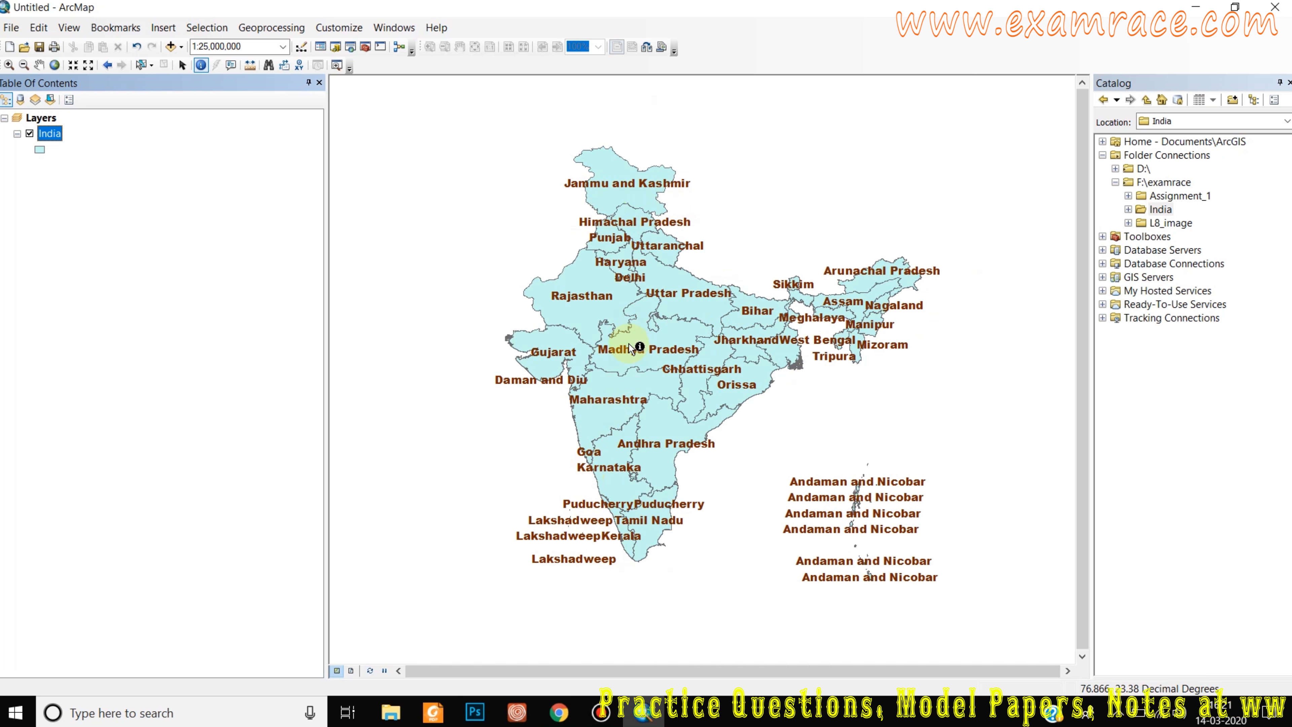
click(353, 671)
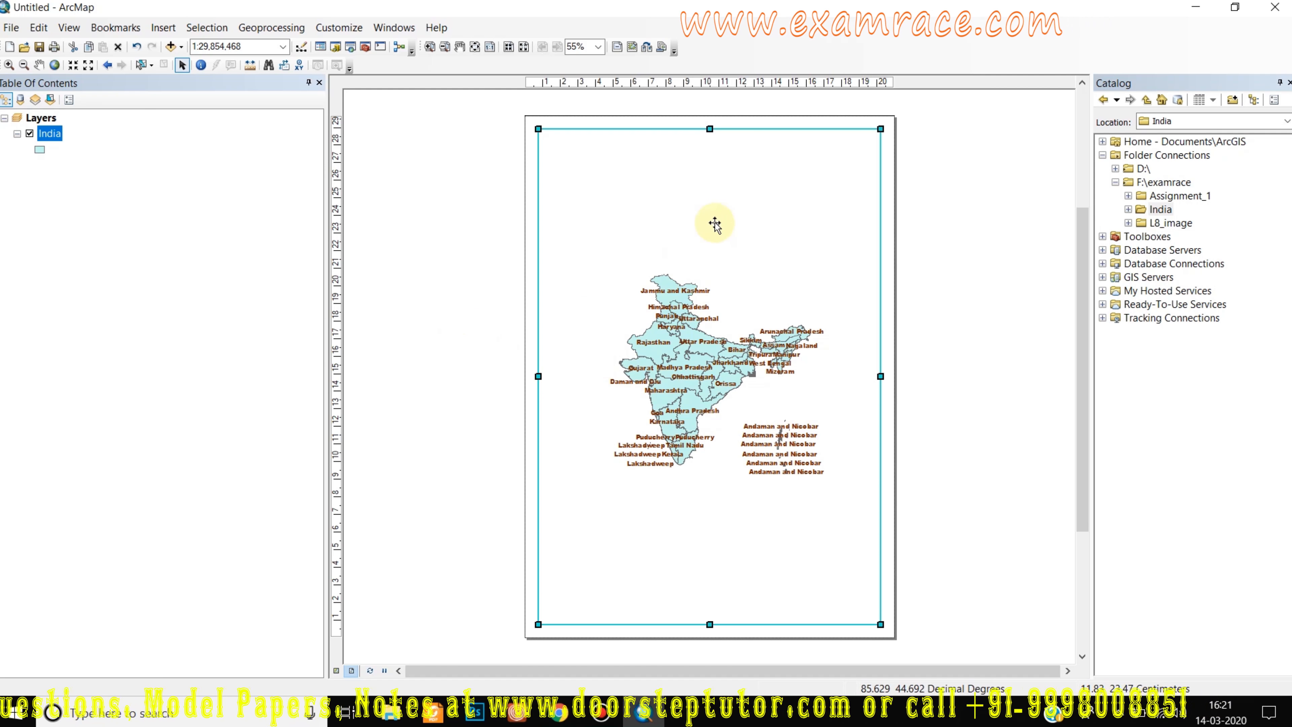
click(9, 64)
drag(549, 179, 876, 604)
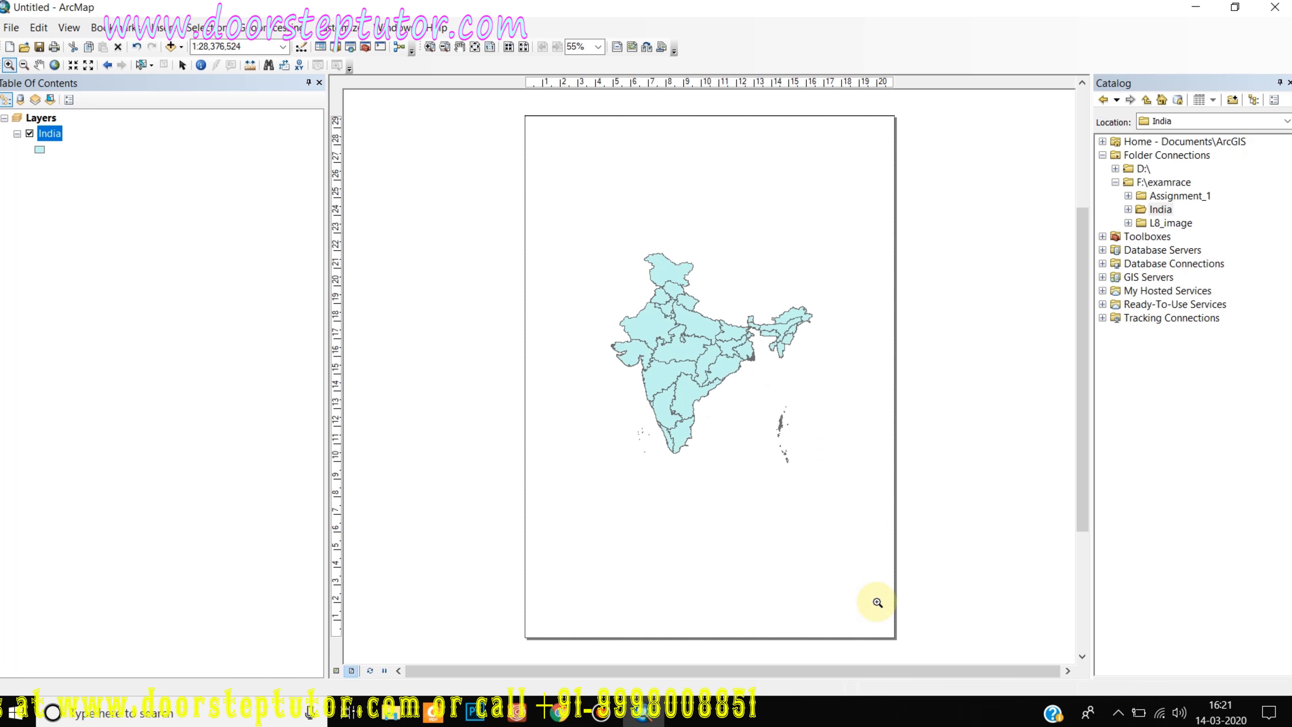
drag(589, 221, 853, 557)
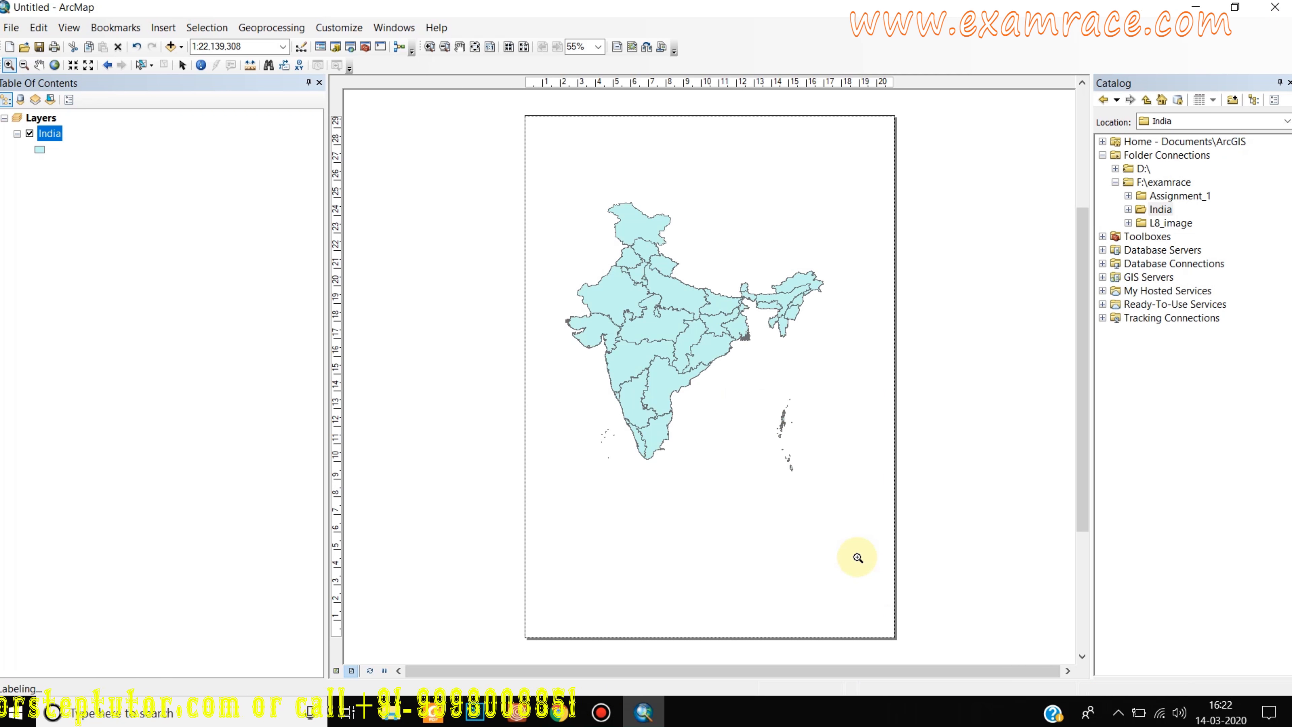
click(553, 180)
drag(718, 404, 772, 468)
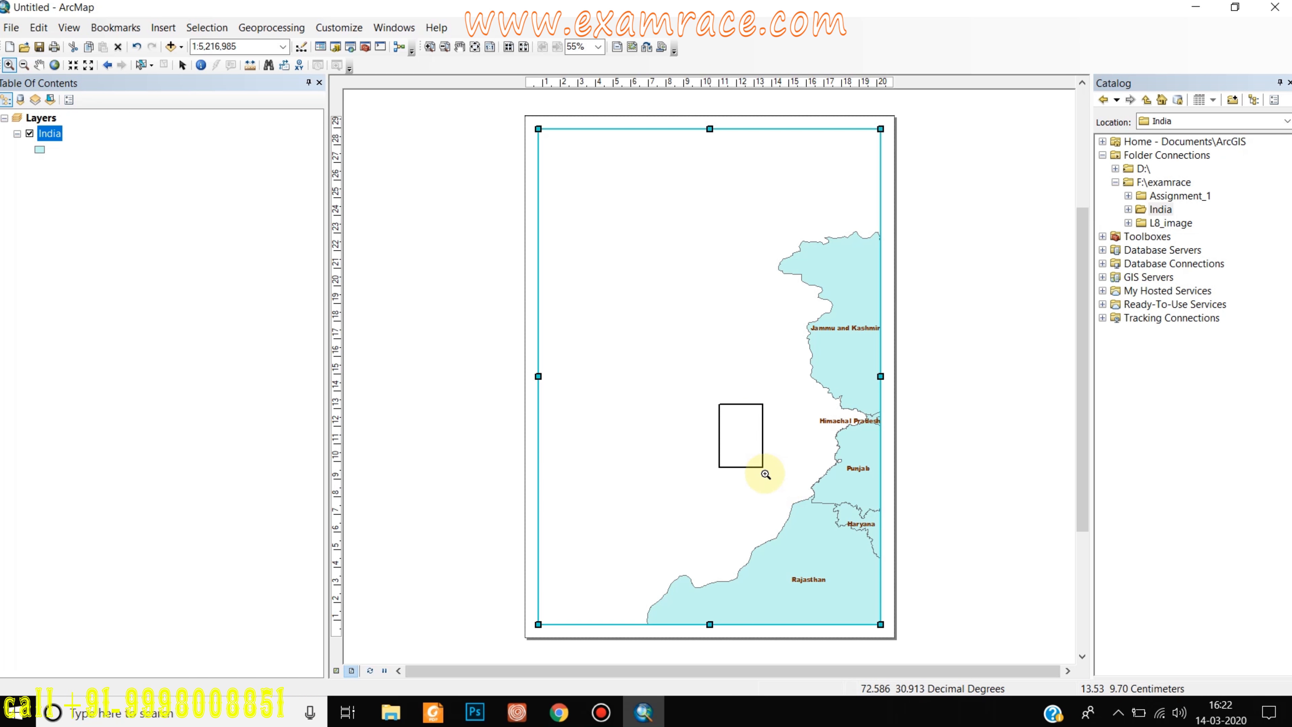
click(814, 552)
- Reduce the map to a scale of about 1:12,300,000 and move India to the middle of the data frame
click(23, 64)
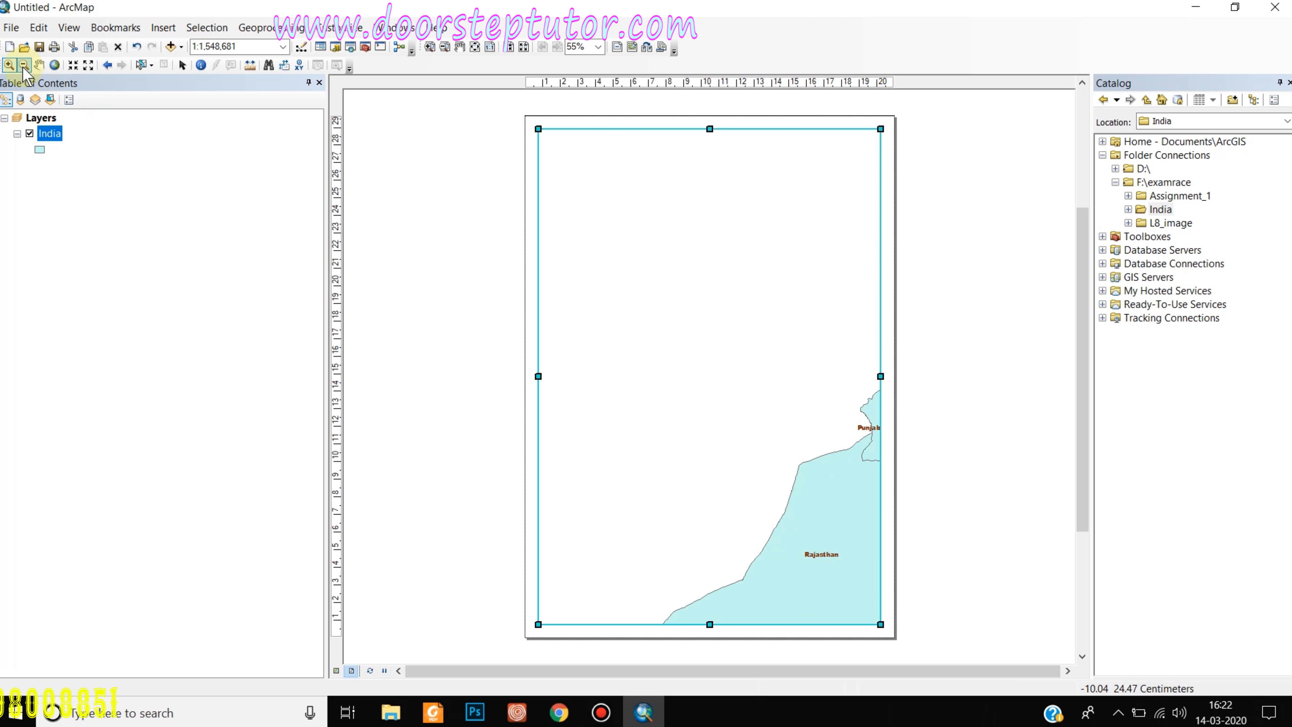
click(664, 283)
click(663, 283)
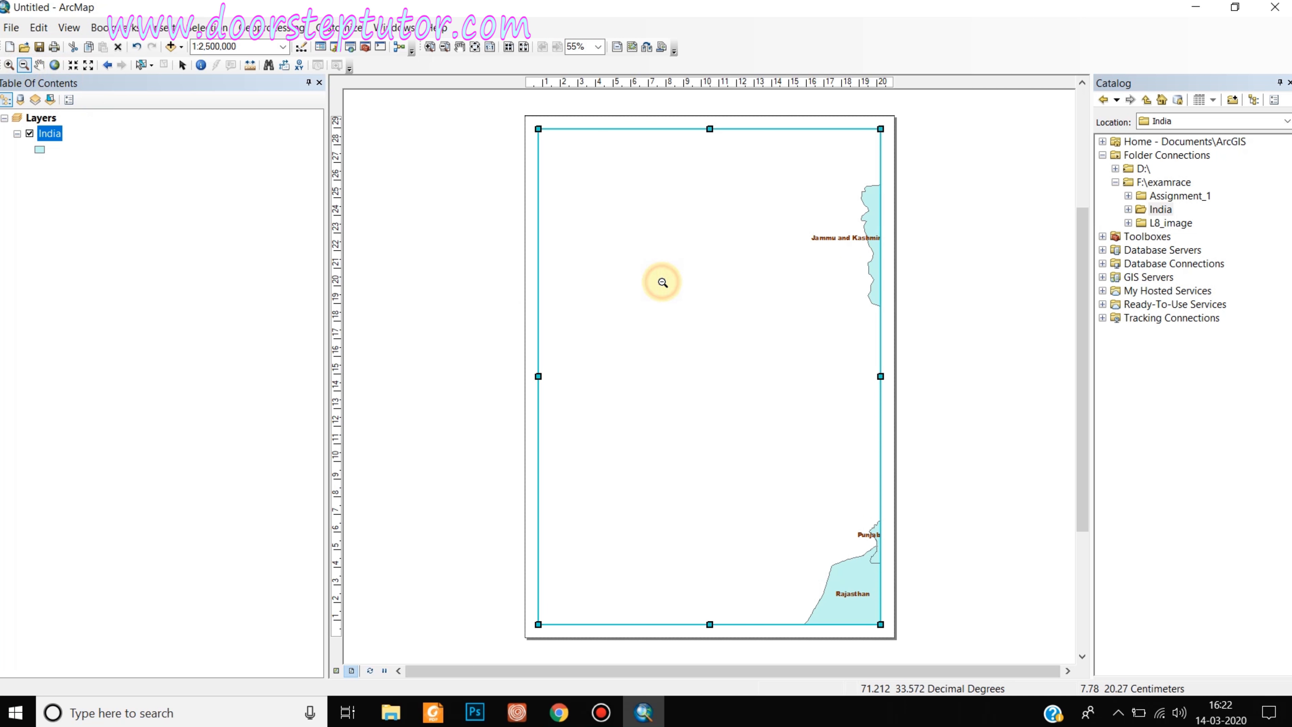
click(662, 283)
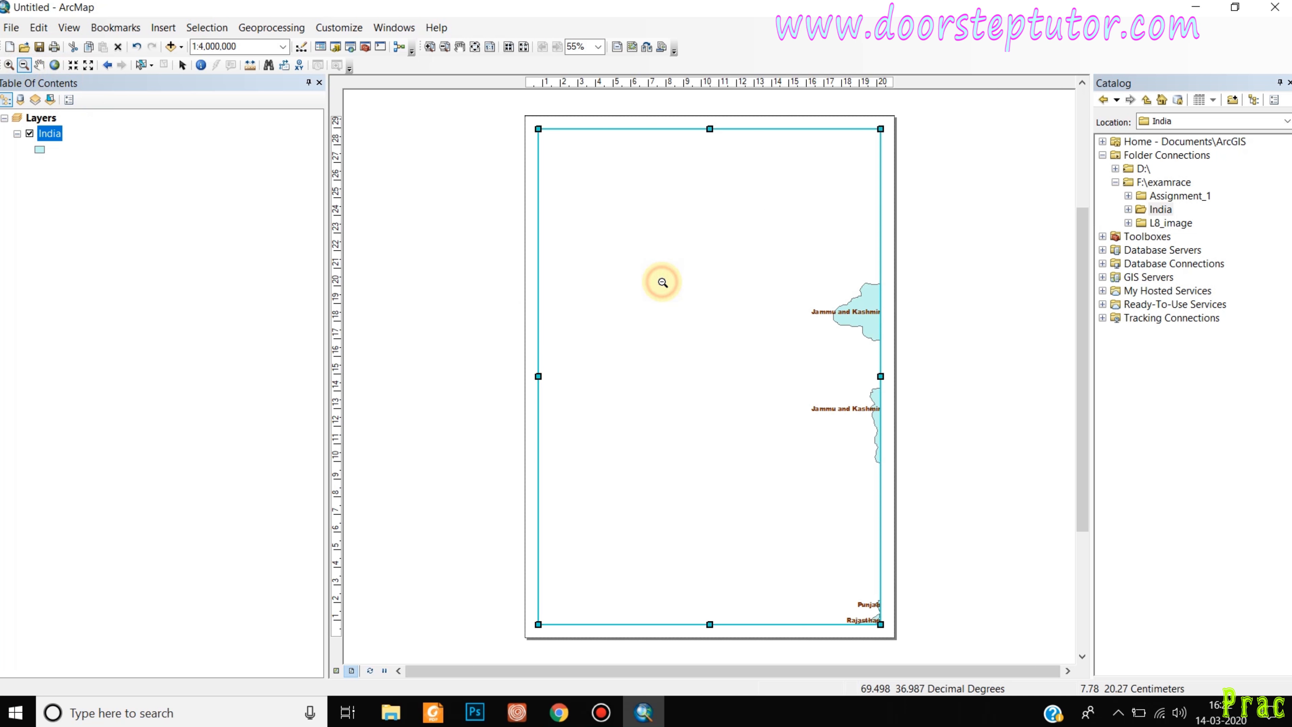
click(679, 307)
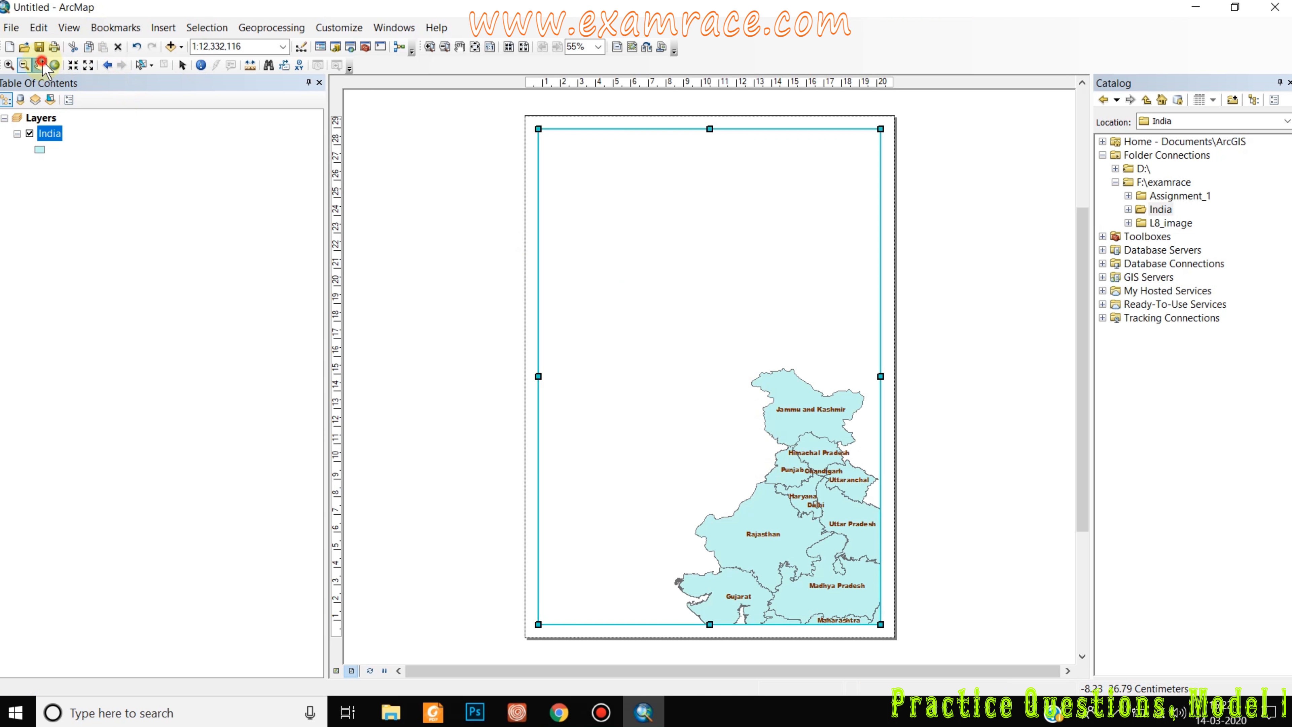
drag(764, 398, 695, 261)
drag(755, 369, 707, 306)
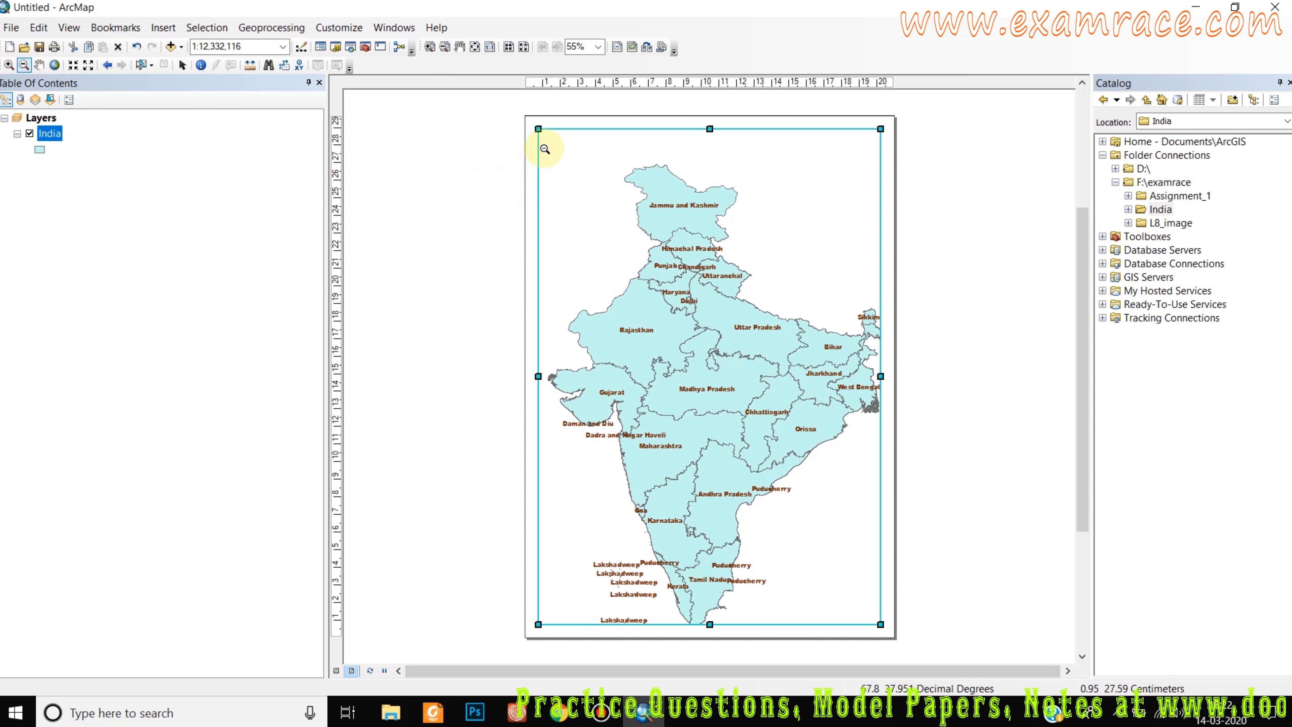
- Reduce the map to a scale of about 1:18,250,000 so that all of India, including its islands, fits the data frame
drag(591, 187, 870, 614)
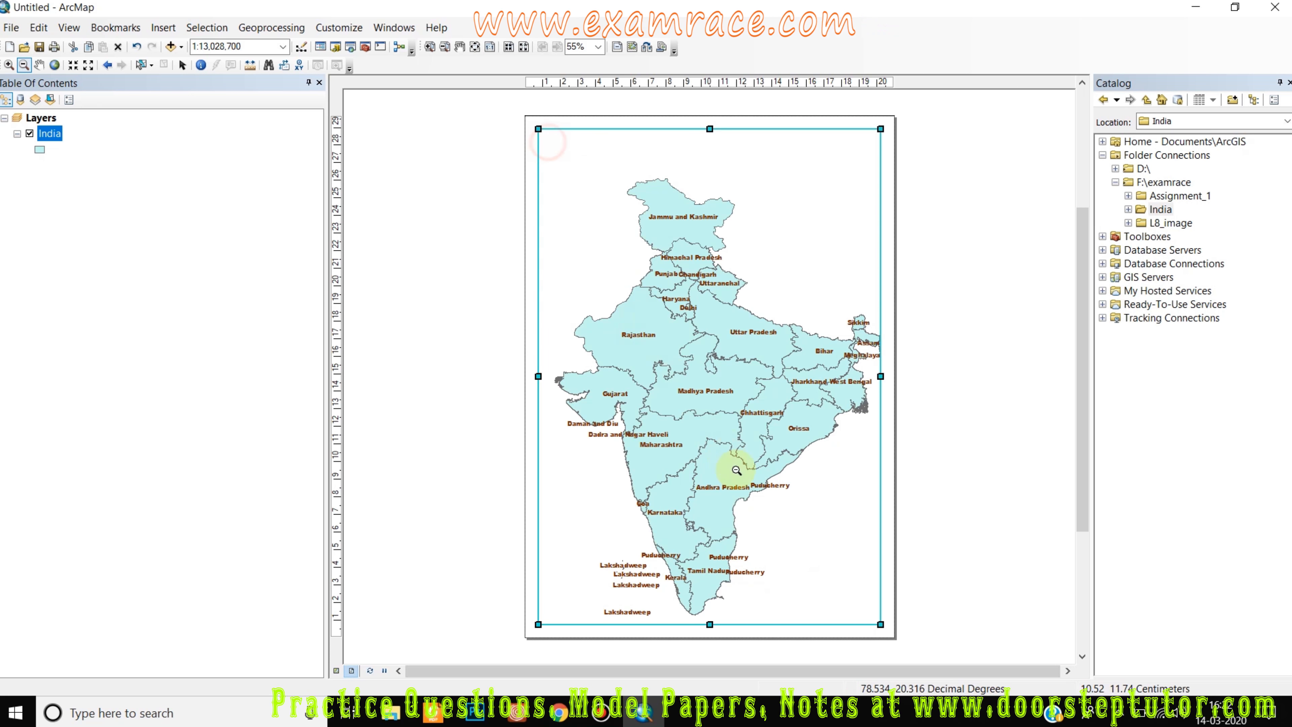
click(839, 586)
click(38, 65)
drag(574, 184, 690, 370)
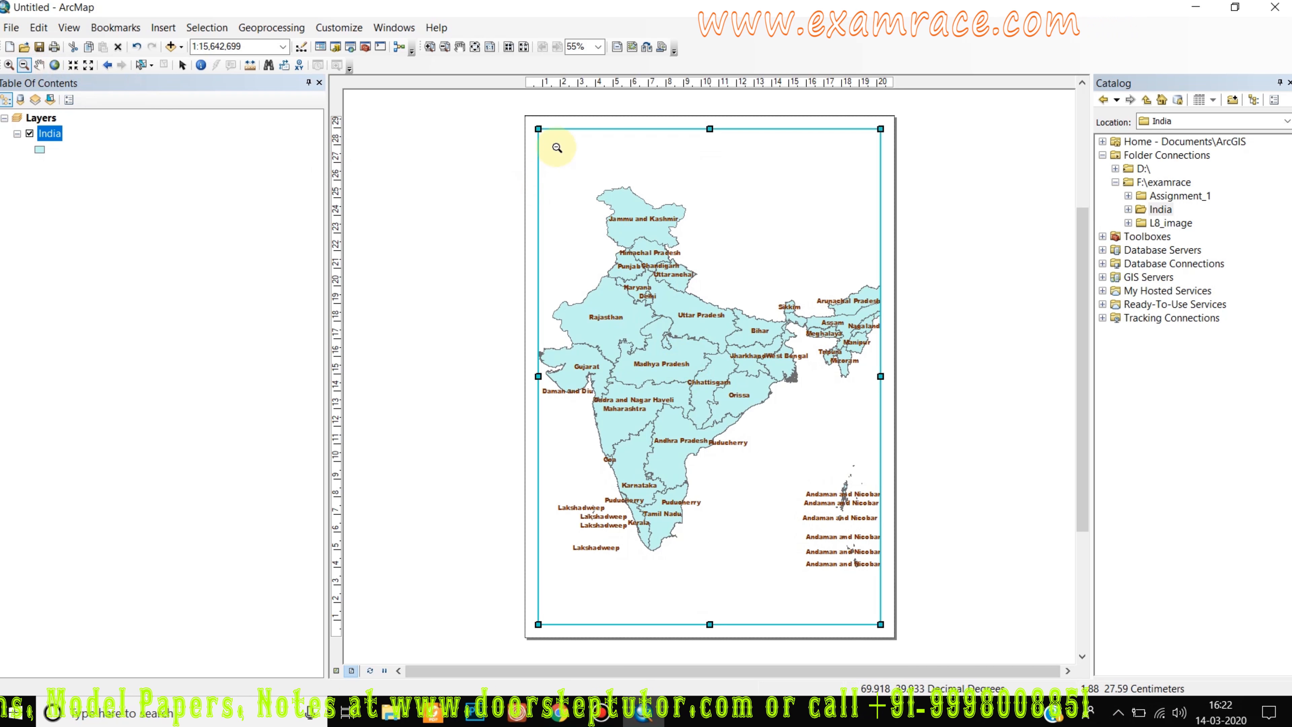
drag(704, 417, 867, 608)
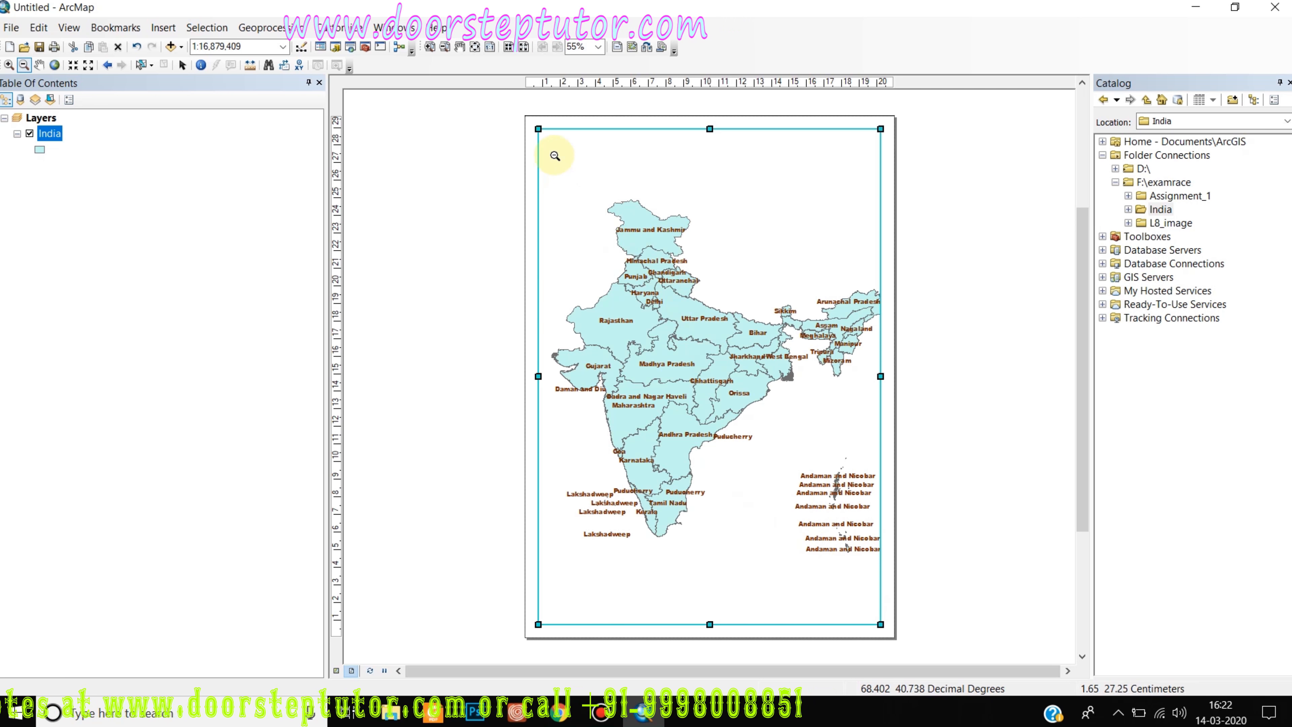
mouse_move(553, 138)
mouse_down()
mouse_move(617, 211)
mouse_move(867, 613)
mouse_up()
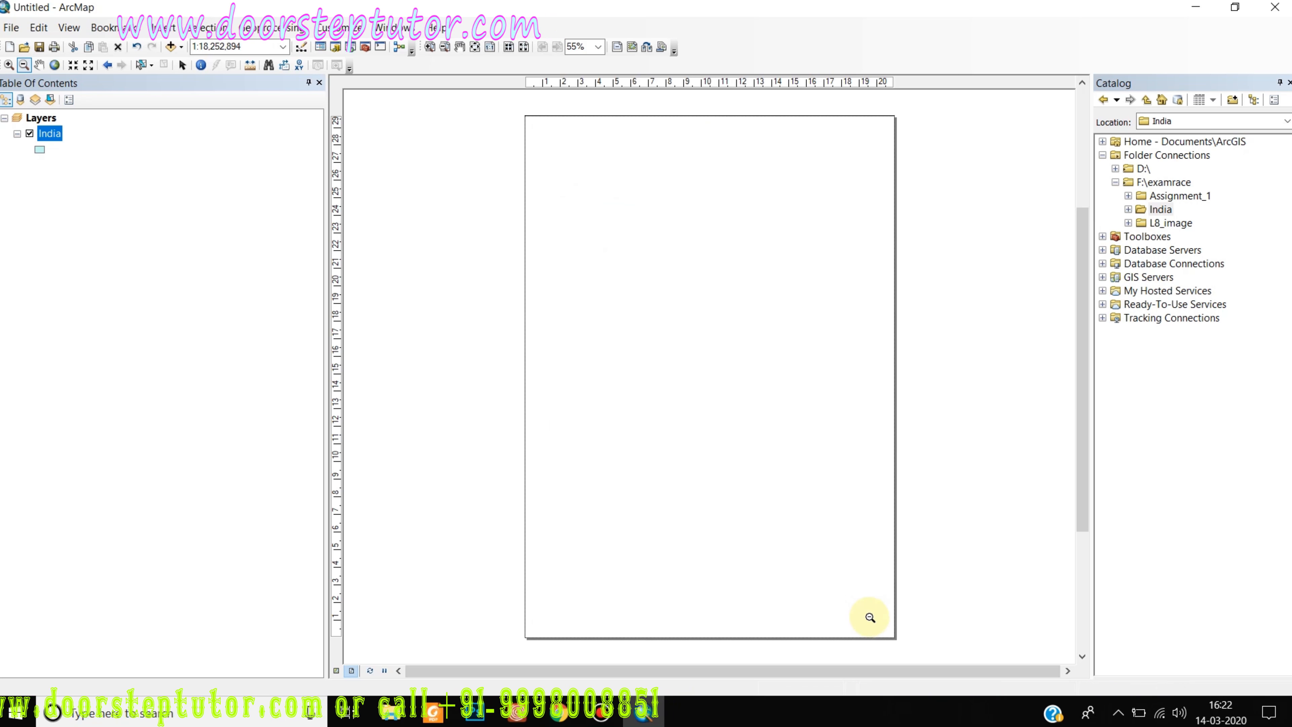
- Shift the India map slightly up and left inside the data frame to fine-tune its position
click(40, 64)
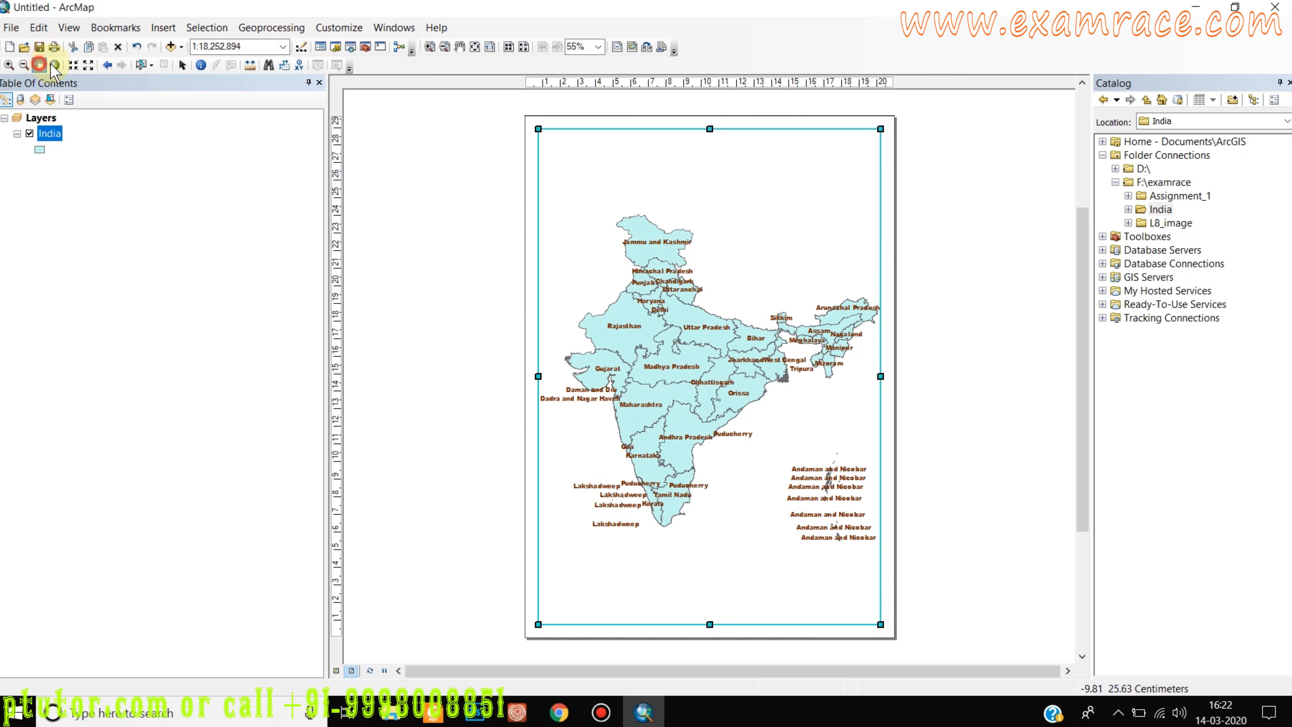
drag(678, 311, 675, 305)
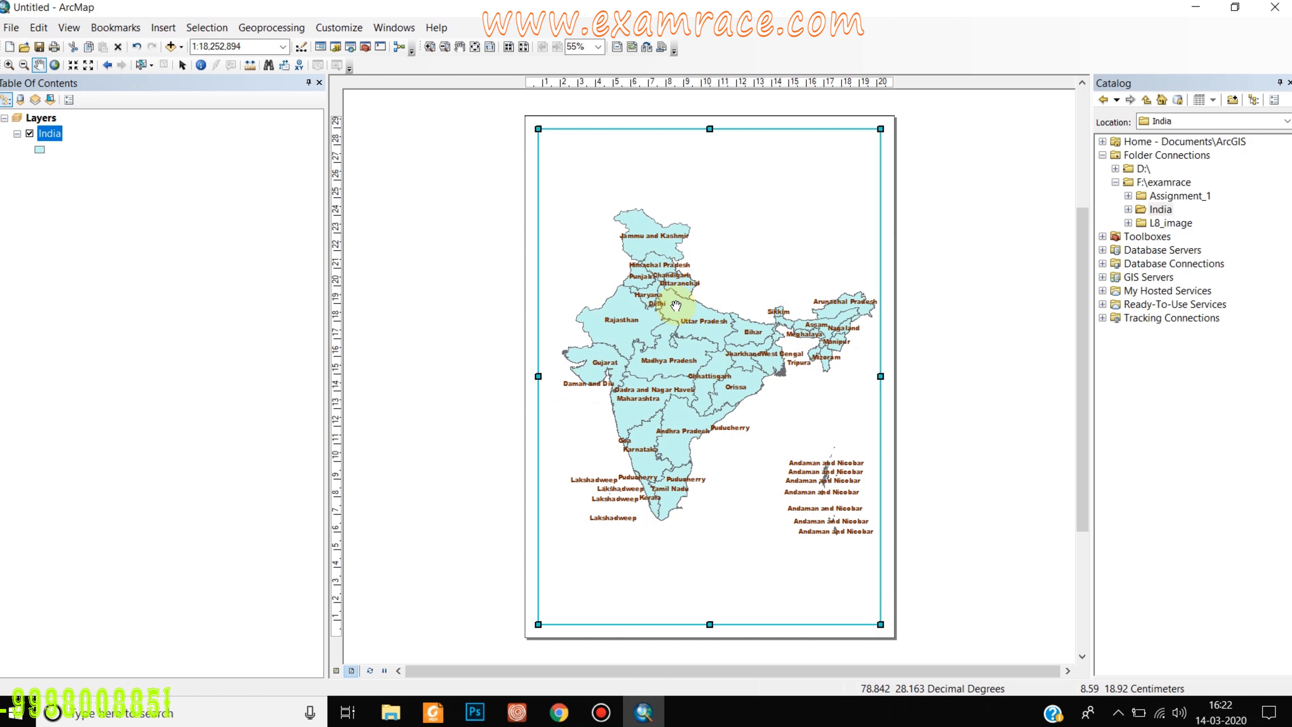
drag(675, 305, 671, 304)
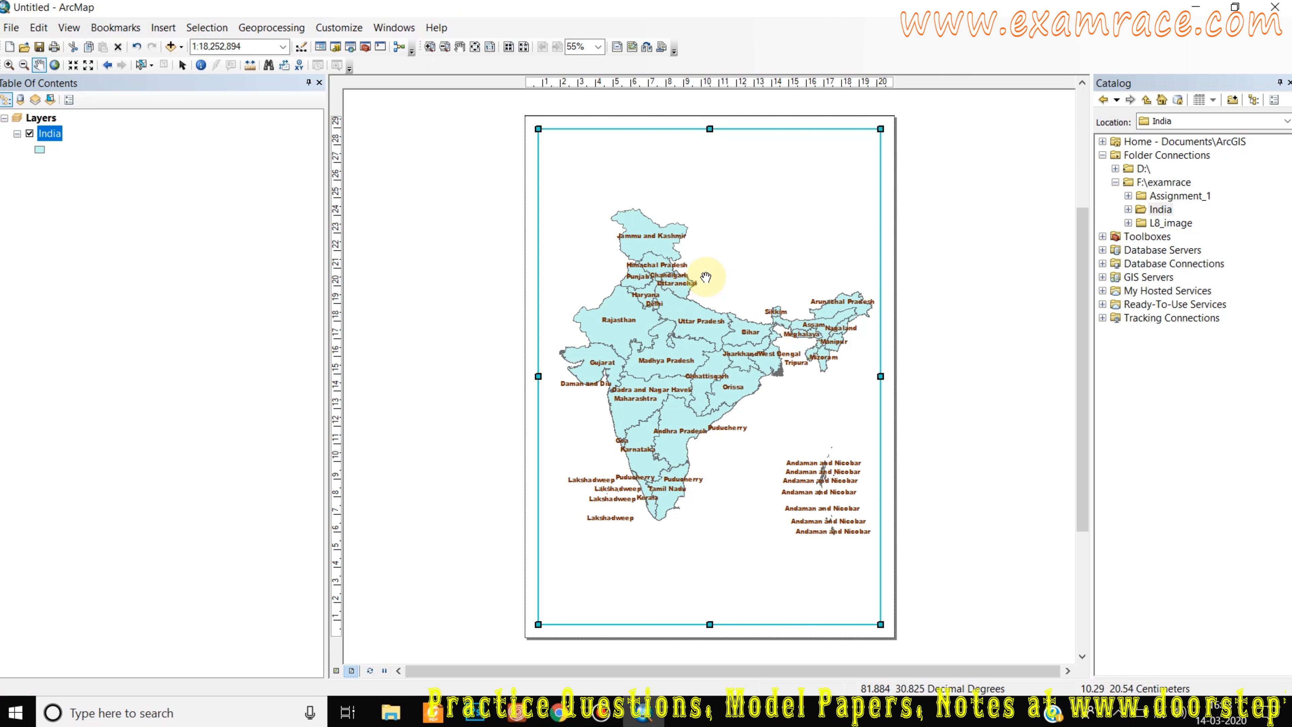
- Nudge the India map slightly upward within the data frame
drag(705, 277, 704, 270)
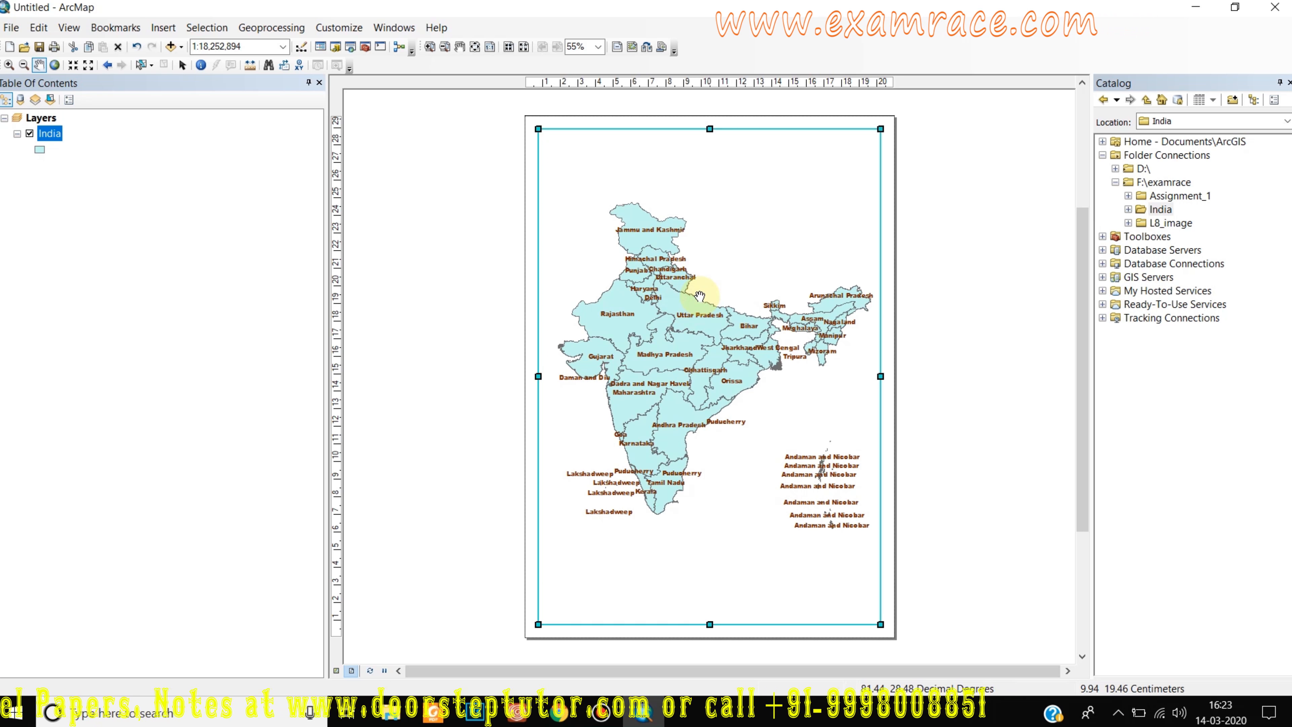
- Check the geographic coordinate system of the India layer in its data source properties
right_click(56, 136)
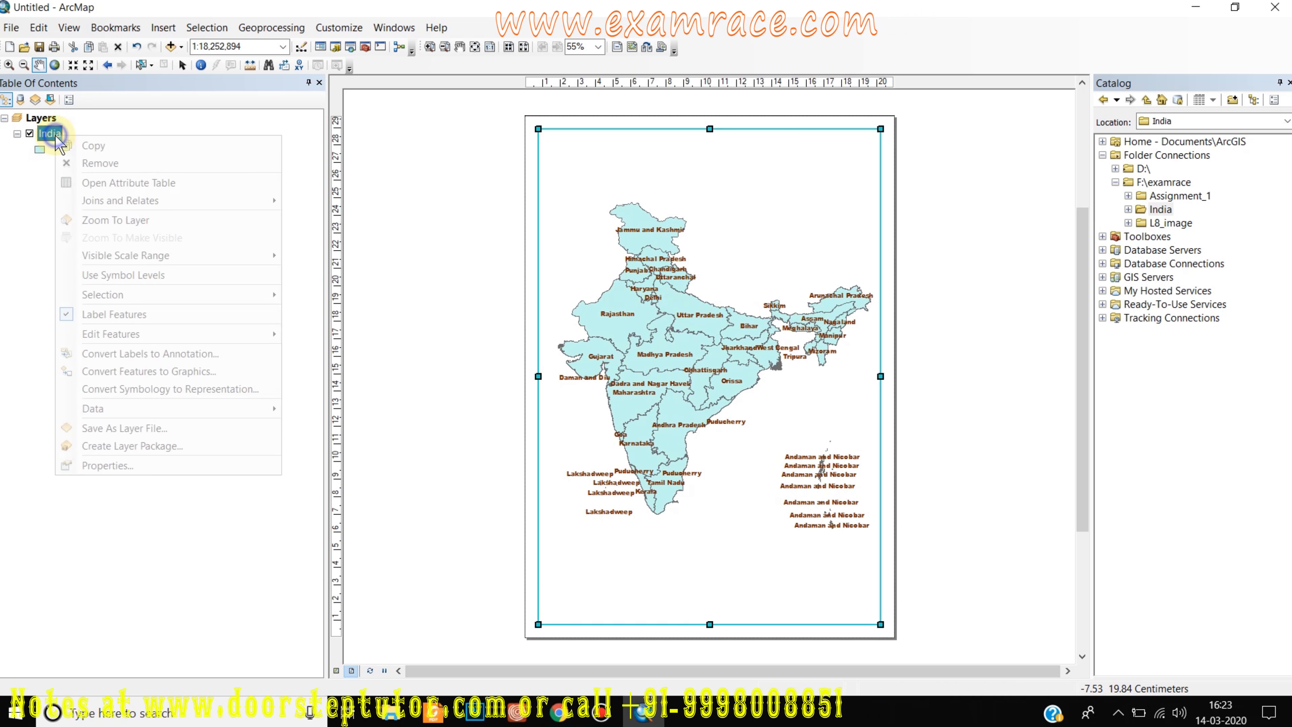
click(103, 467)
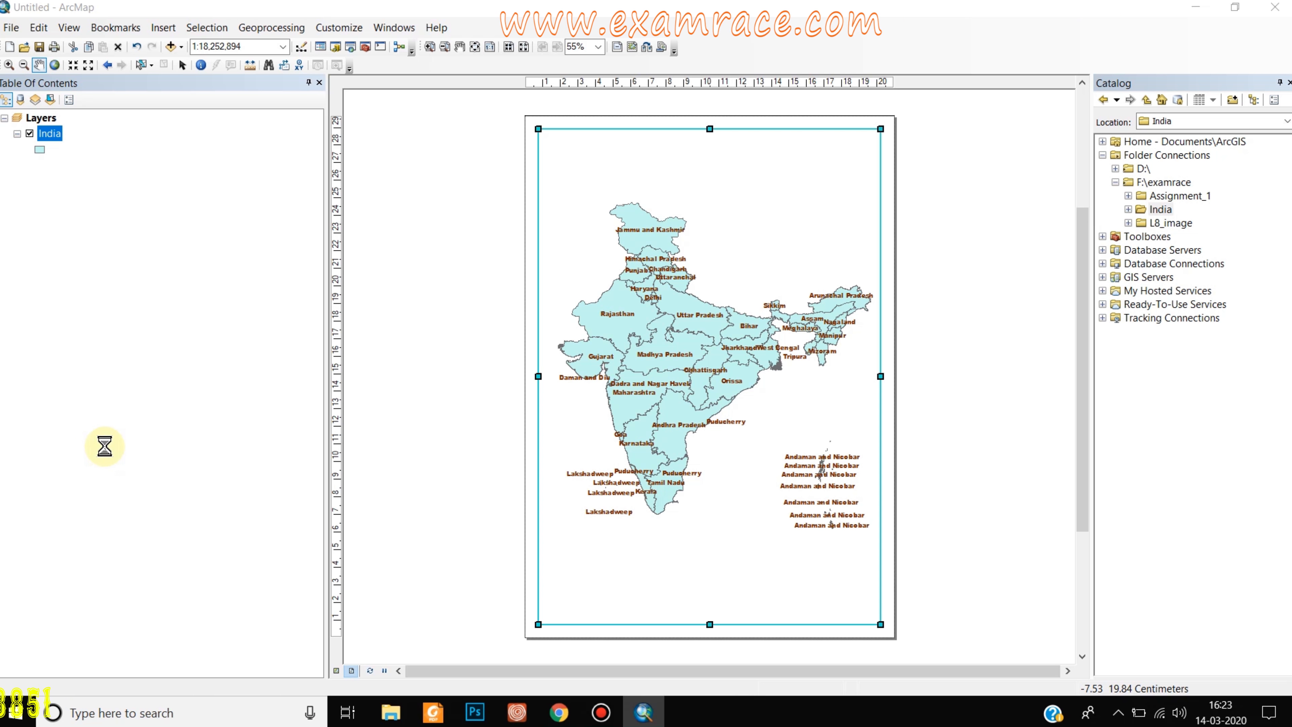
click(421, 176)
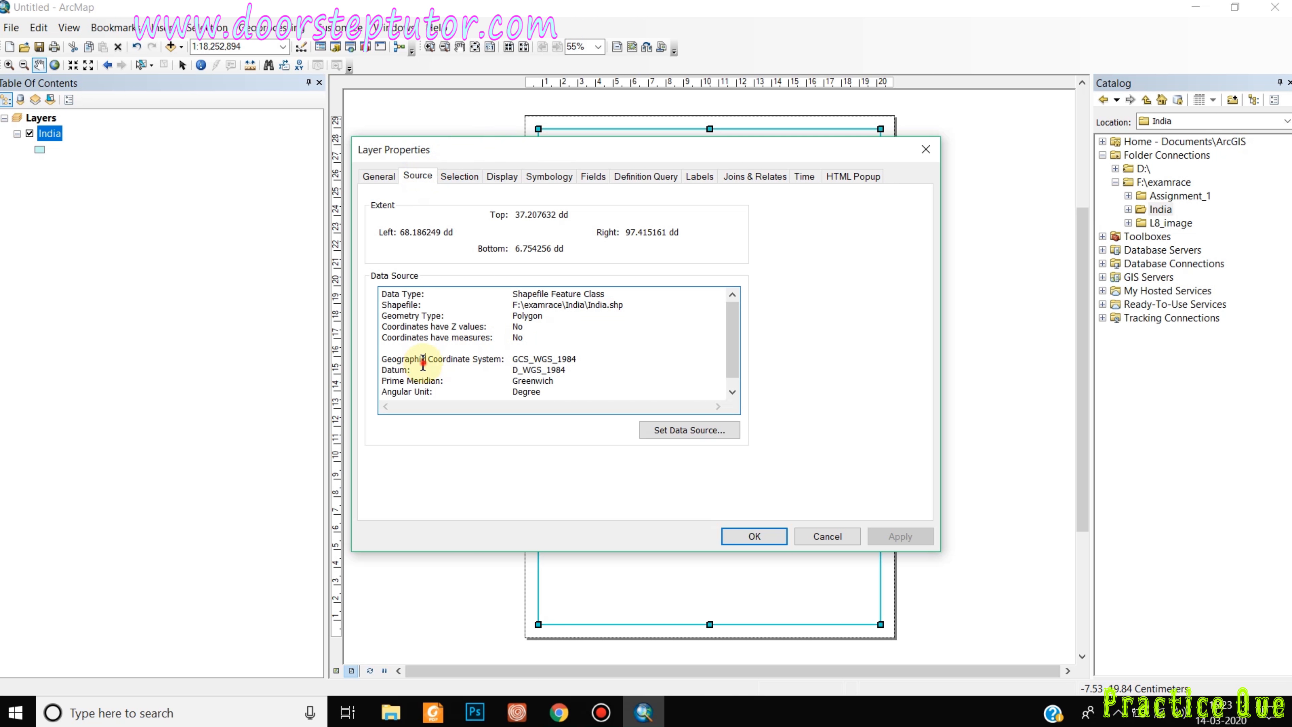
drag(424, 359, 505, 377)
click(488, 358)
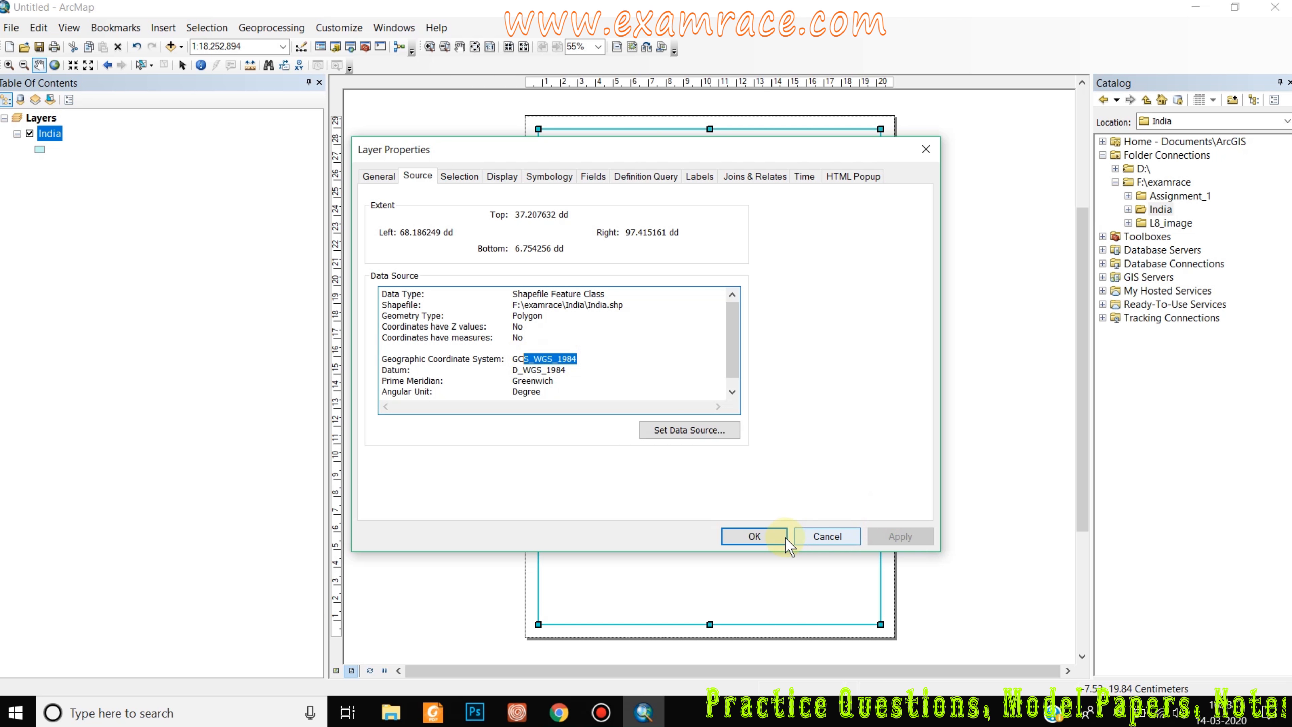
click(772, 534)
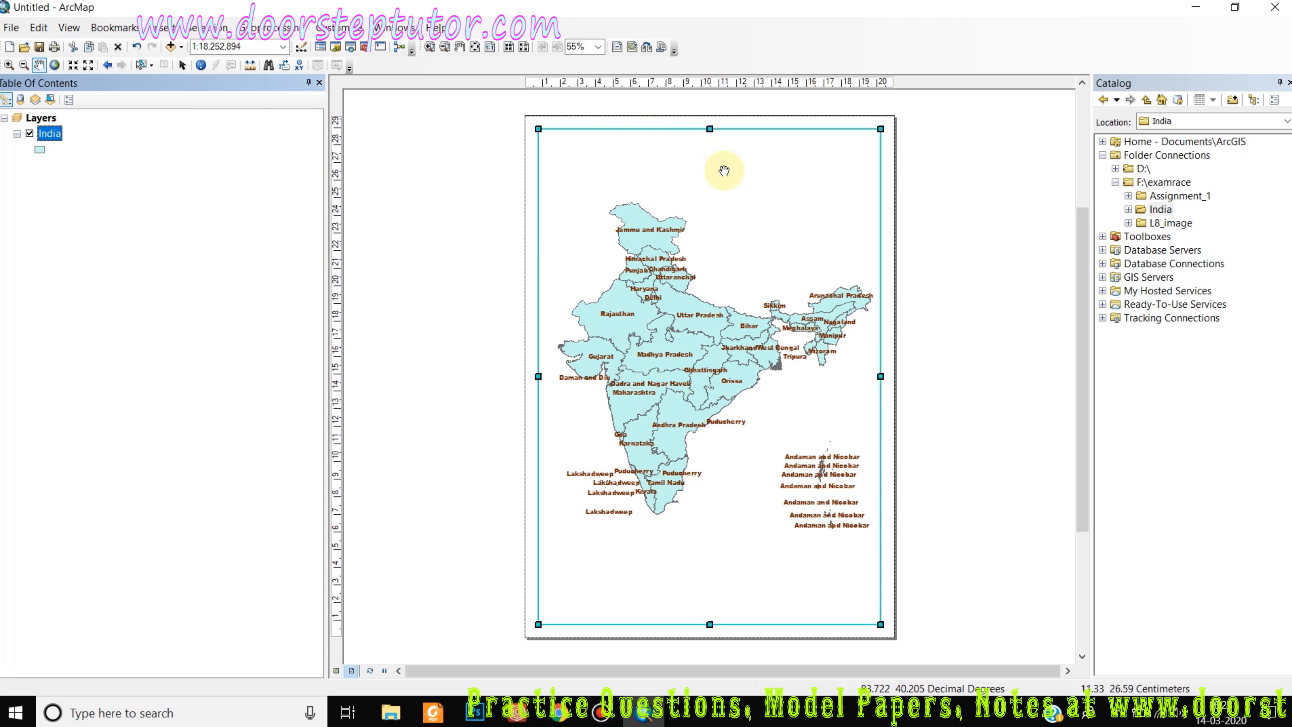
- Add a graticule grid to the data frame with labels only, using 10-degree intervals for parallels and meridians and a simple border
right_click(712, 151)
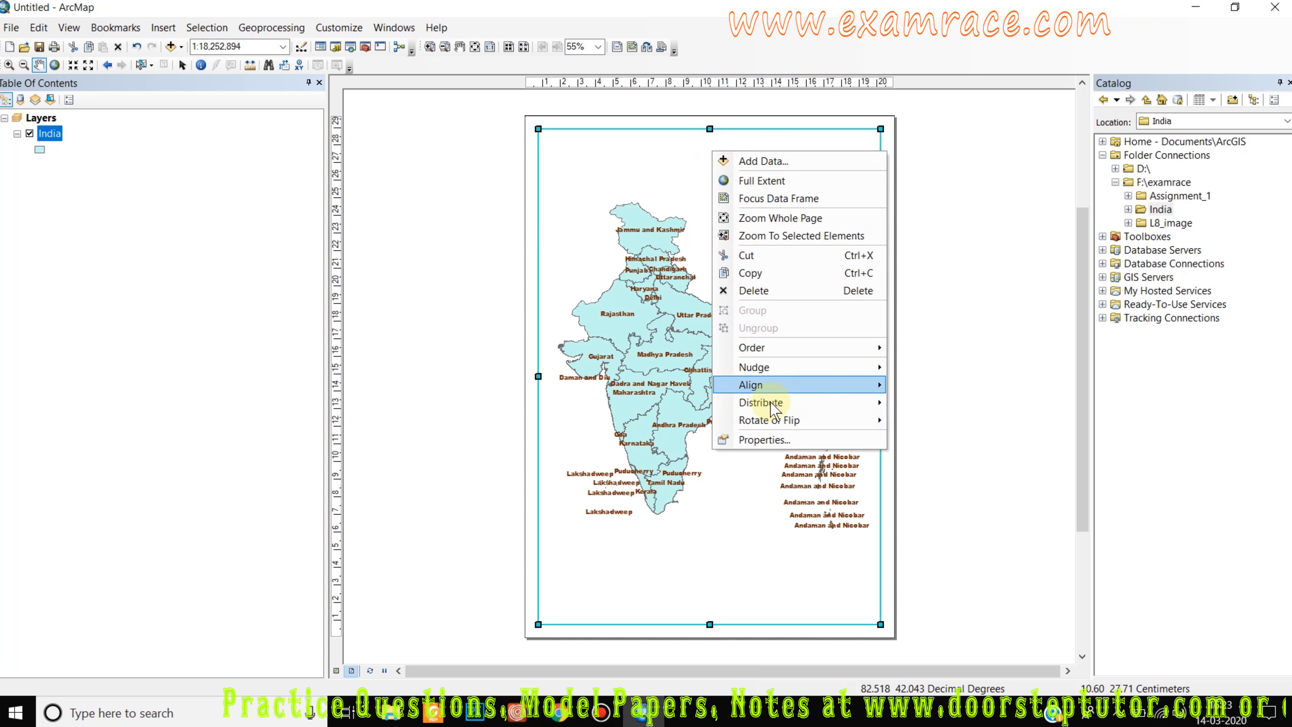
right_click(654, 162)
right_click(656, 161)
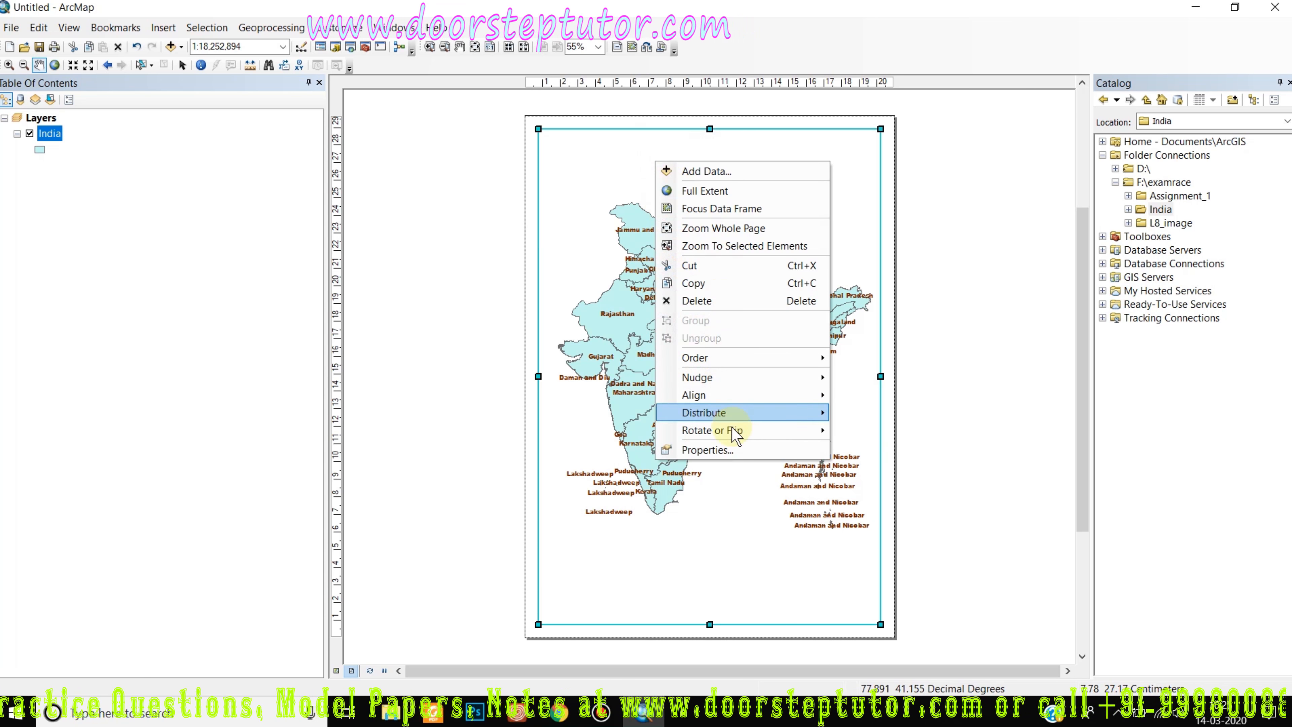
click(733, 450)
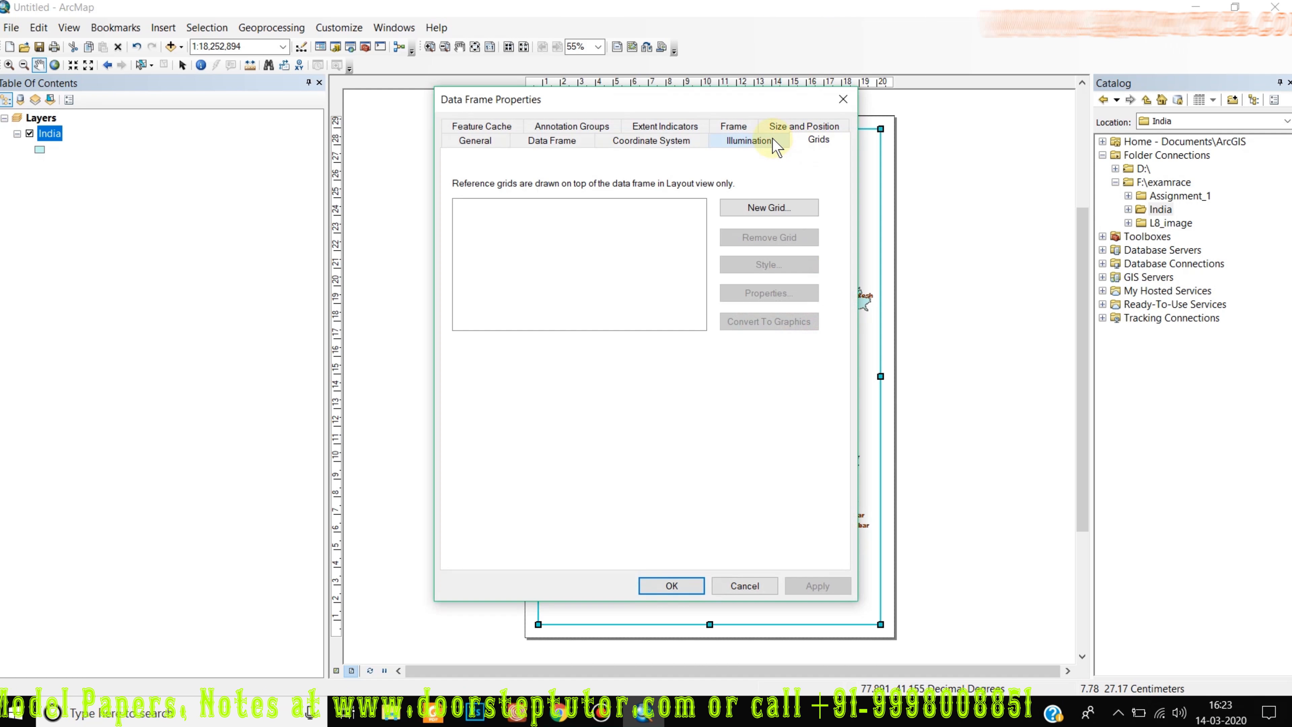
click(782, 213)
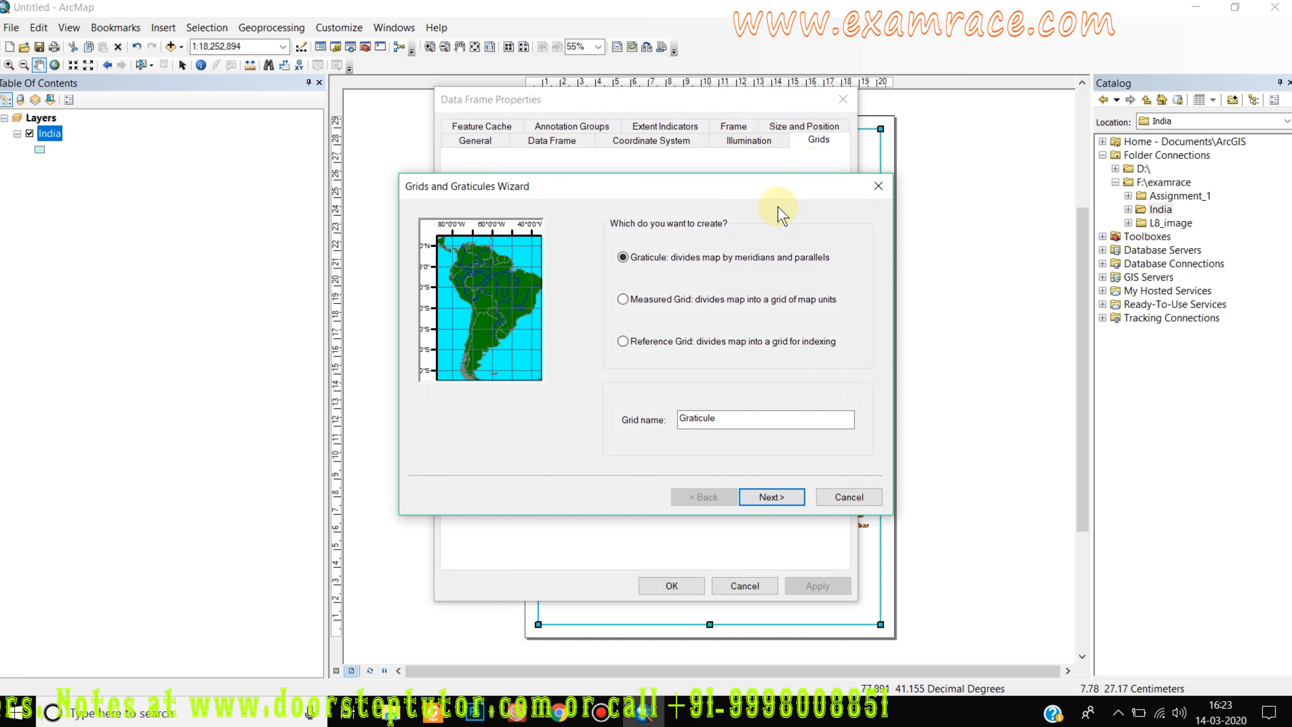
click(783, 496)
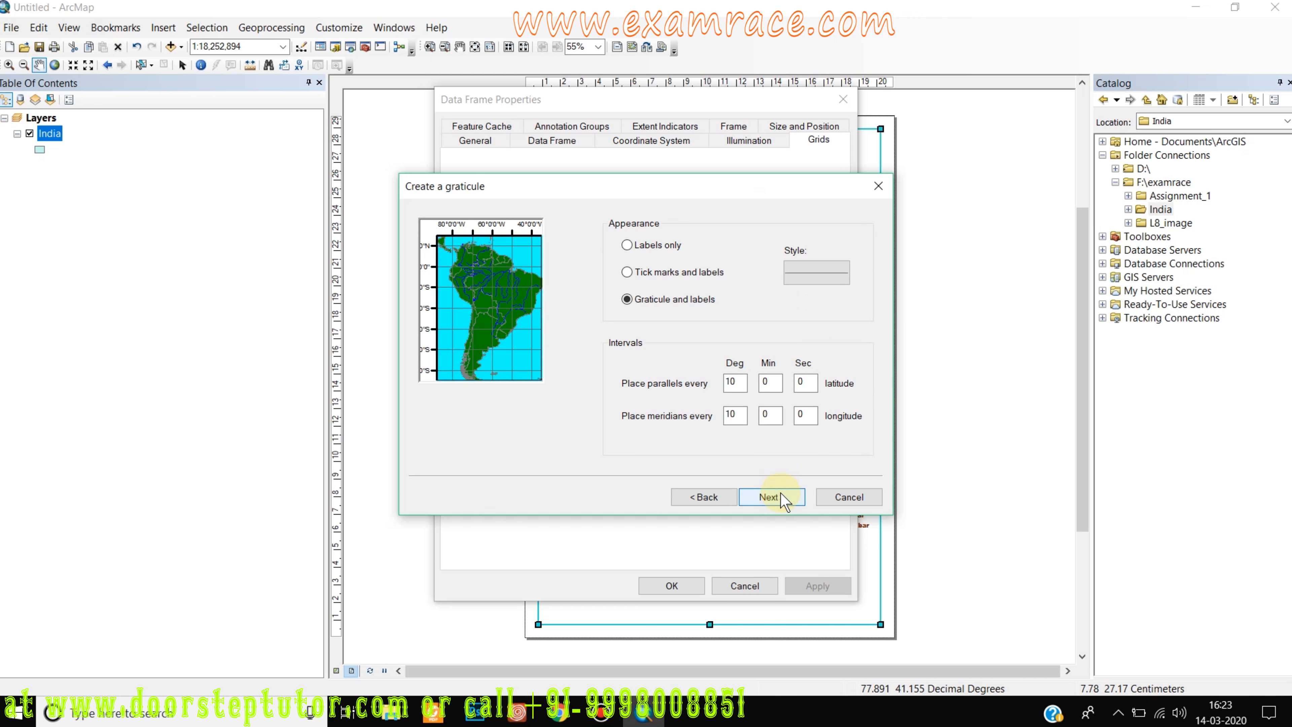
click(628, 245)
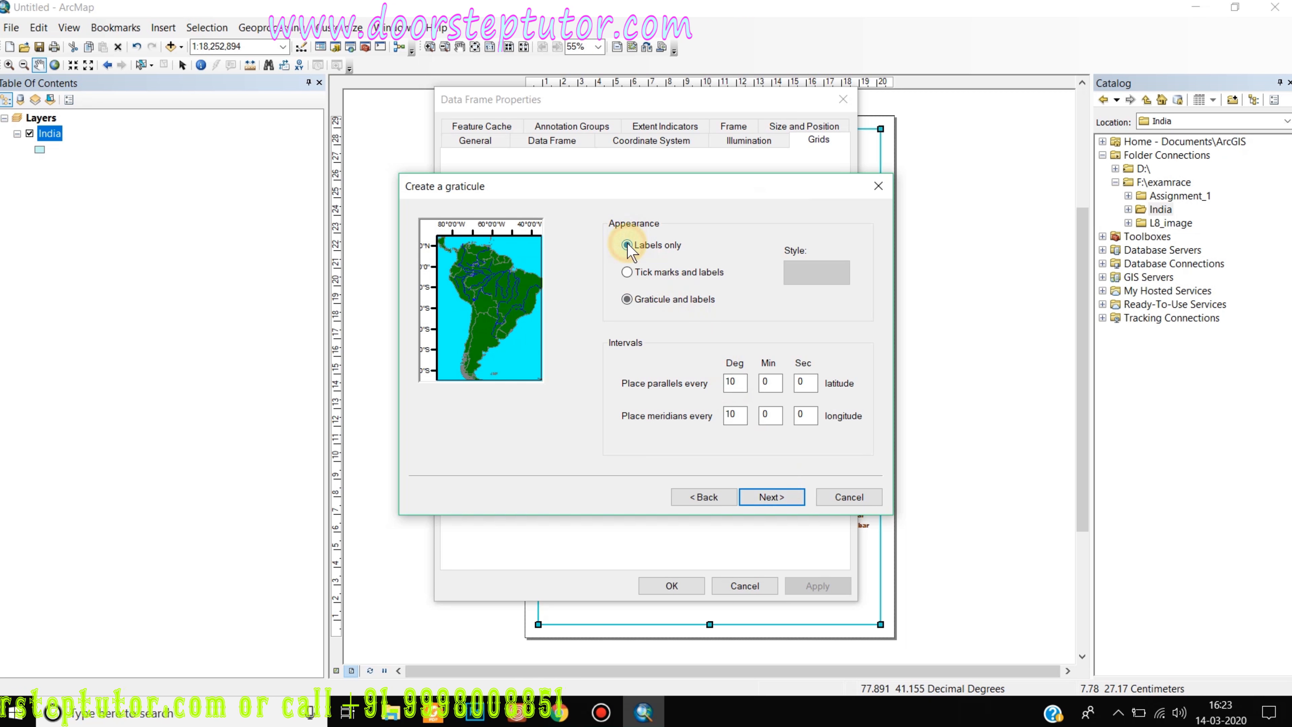
click(627, 272)
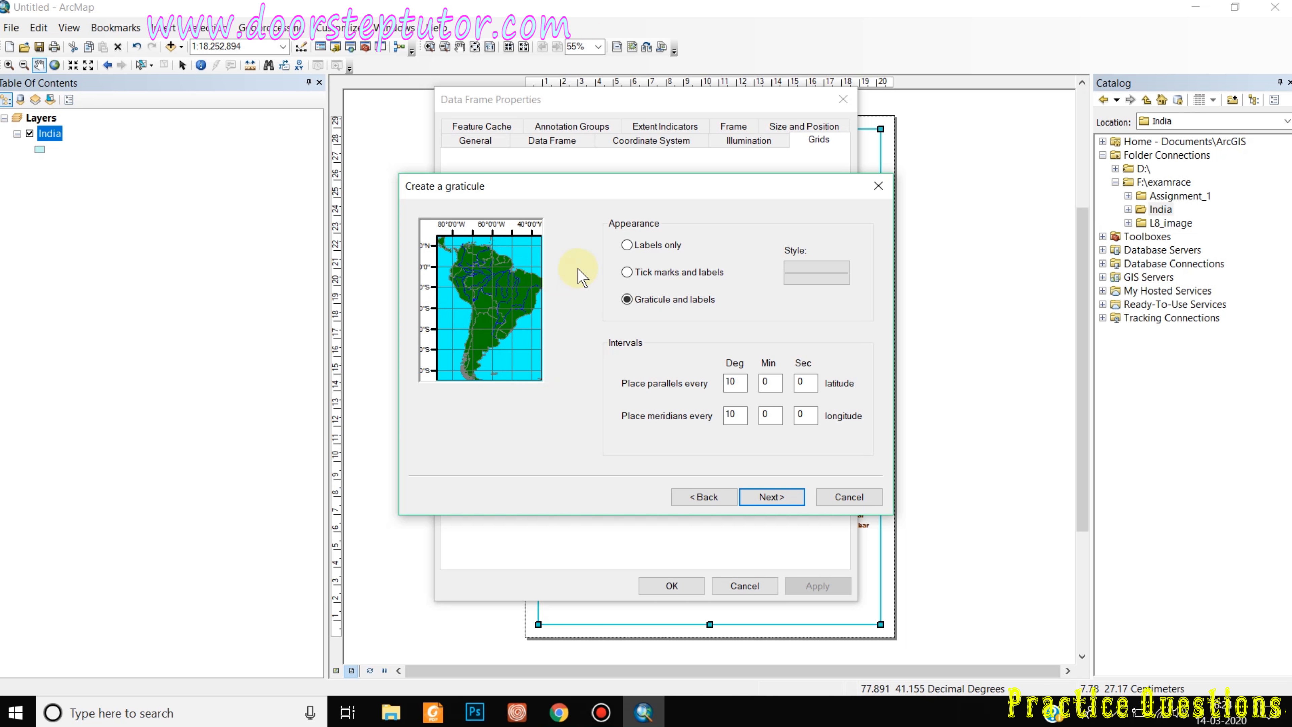
click(624, 246)
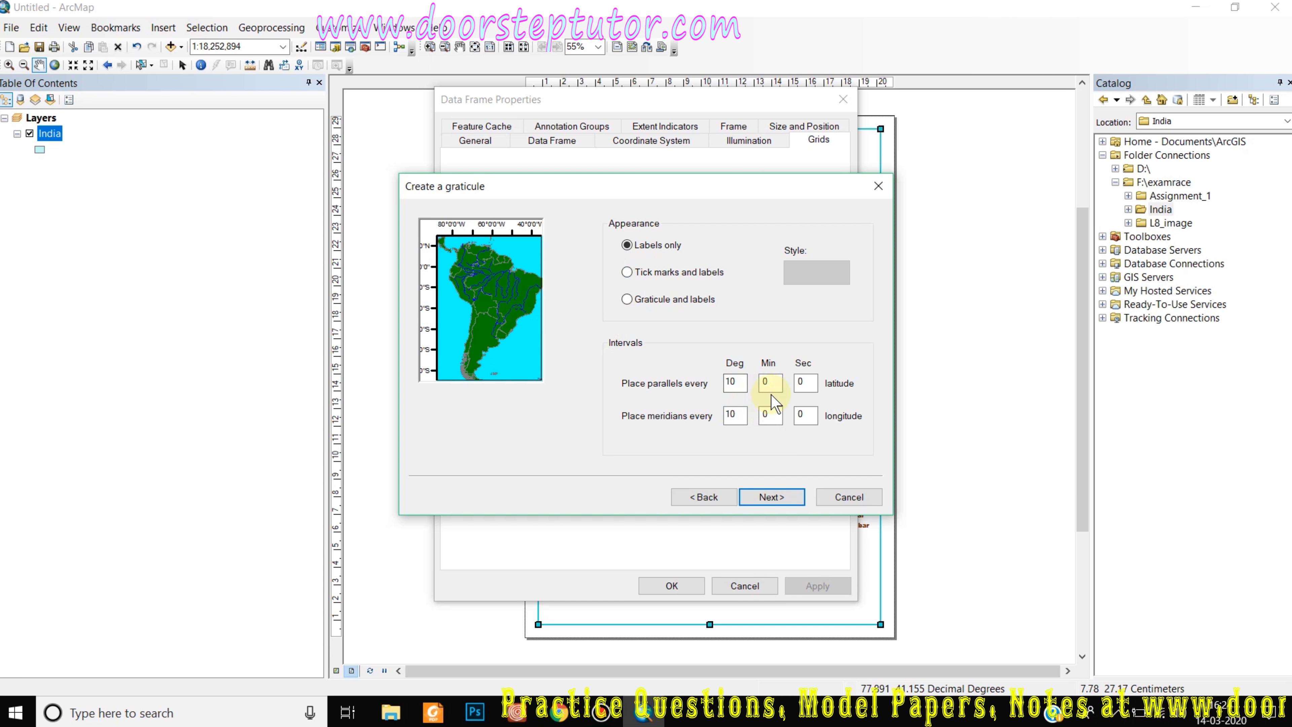
click(789, 498)
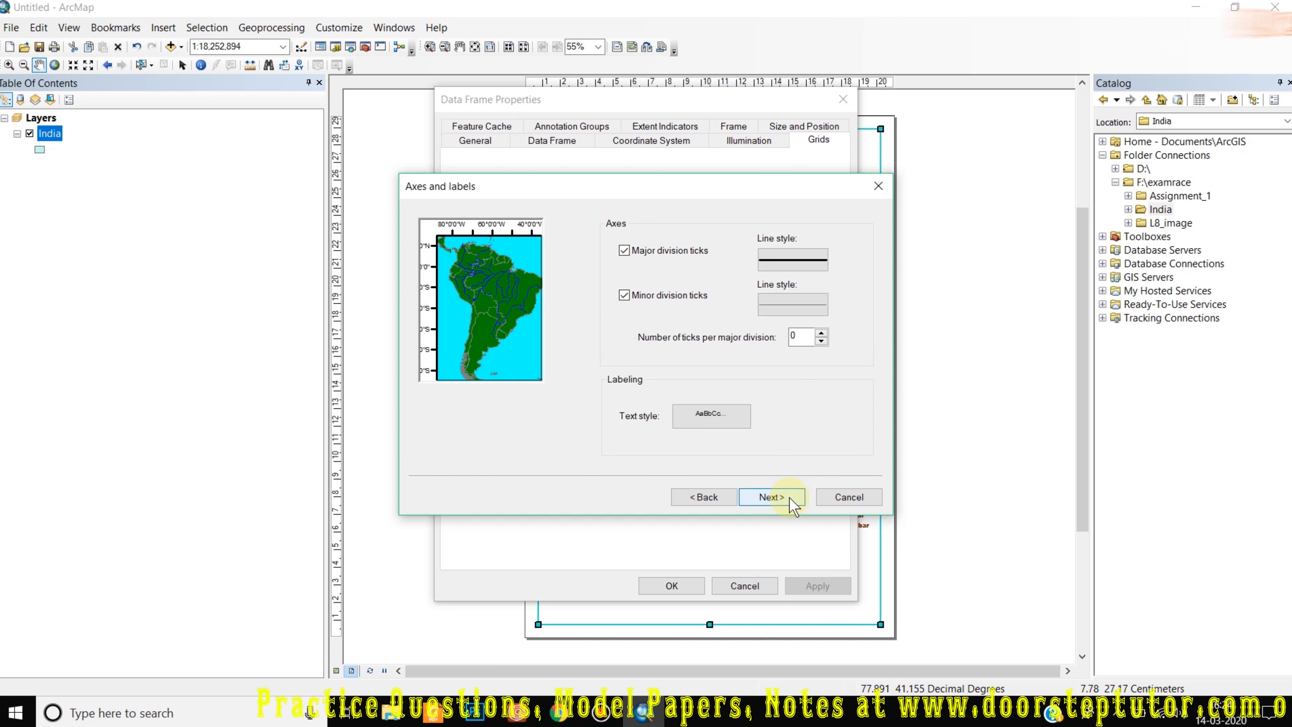
click(790, 498)
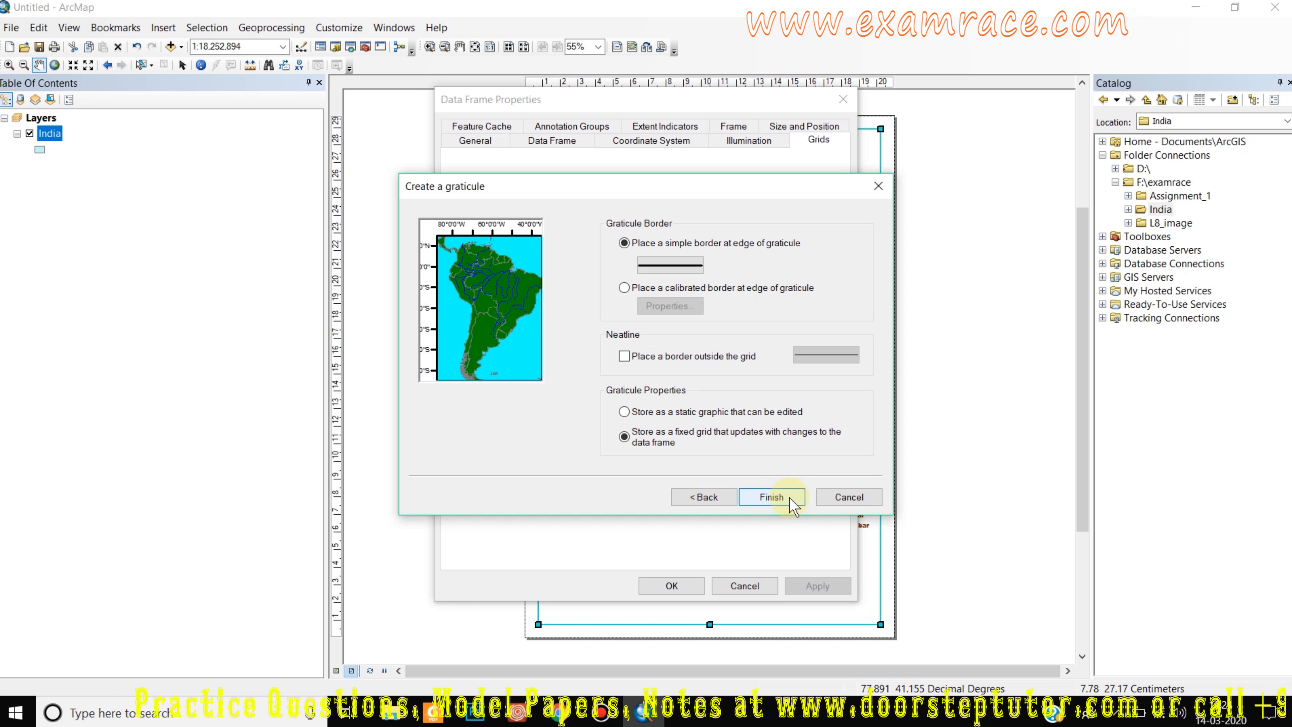
click(783, 497)
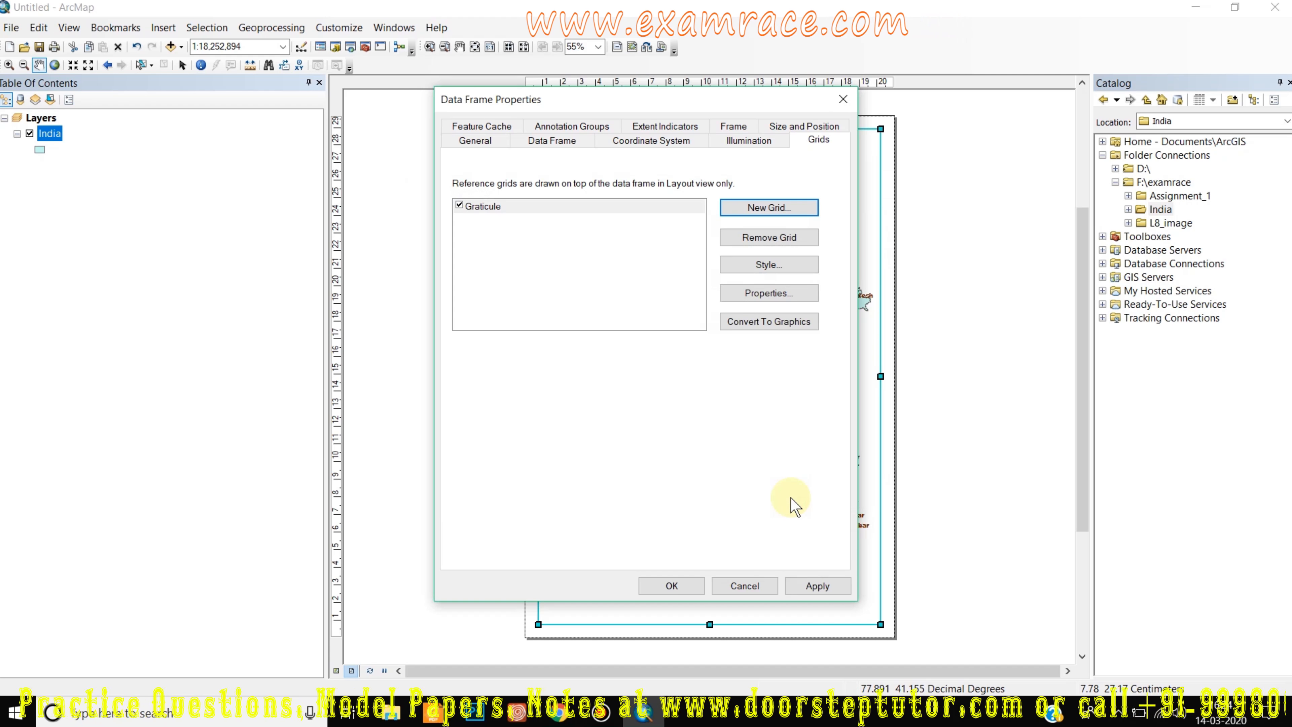
- Review the graticule's axes, interior label, label, line, hatching and interval settings
click(790, 292)
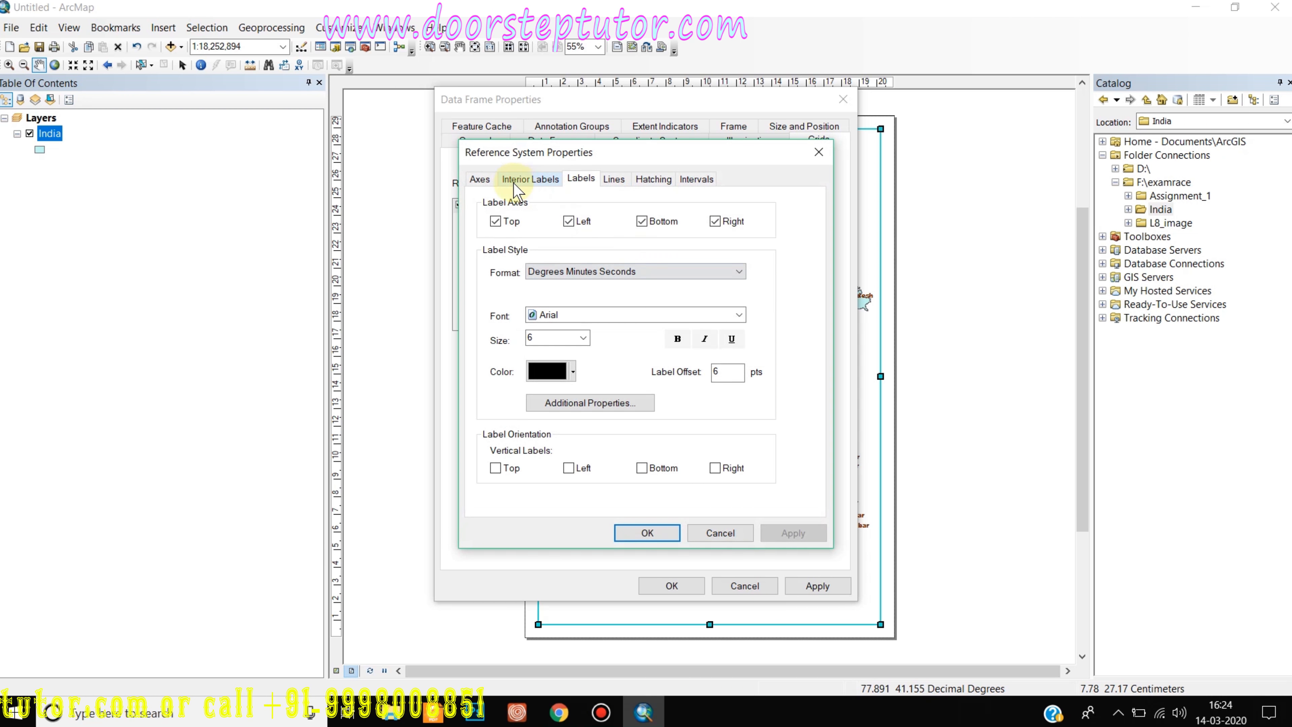
click(480, 179)
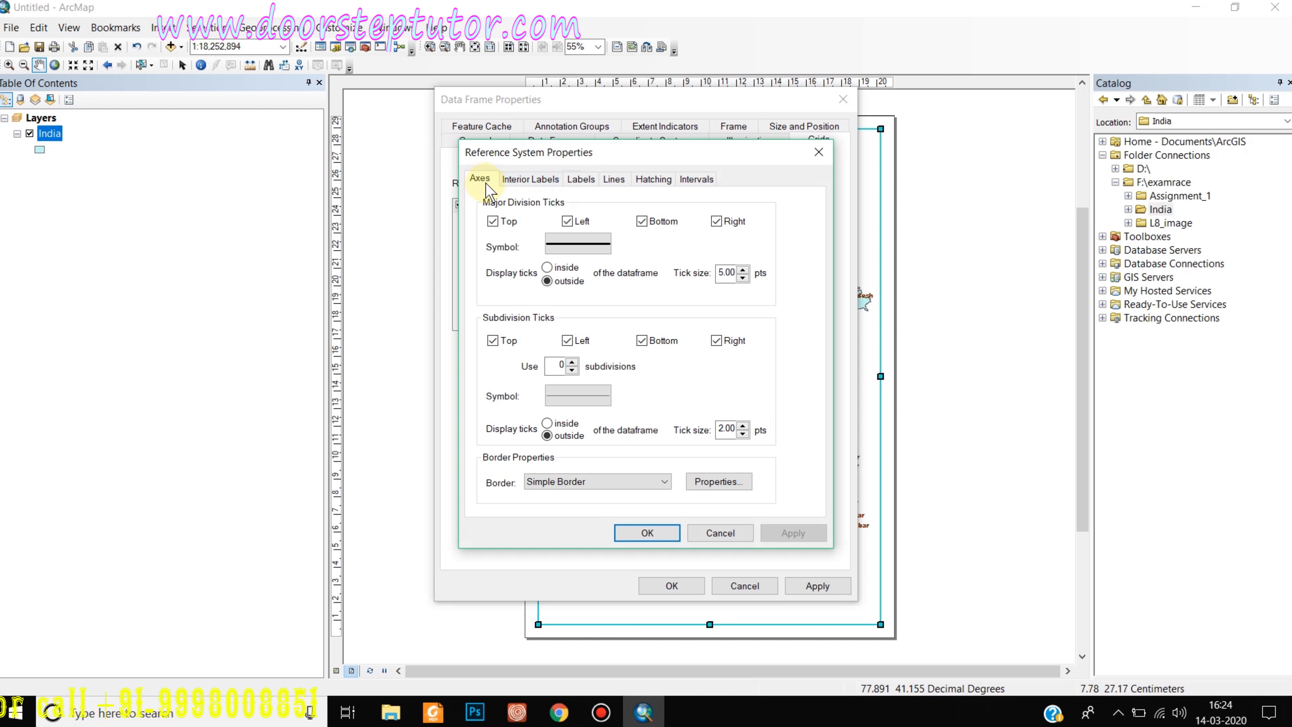
click(530, 179)
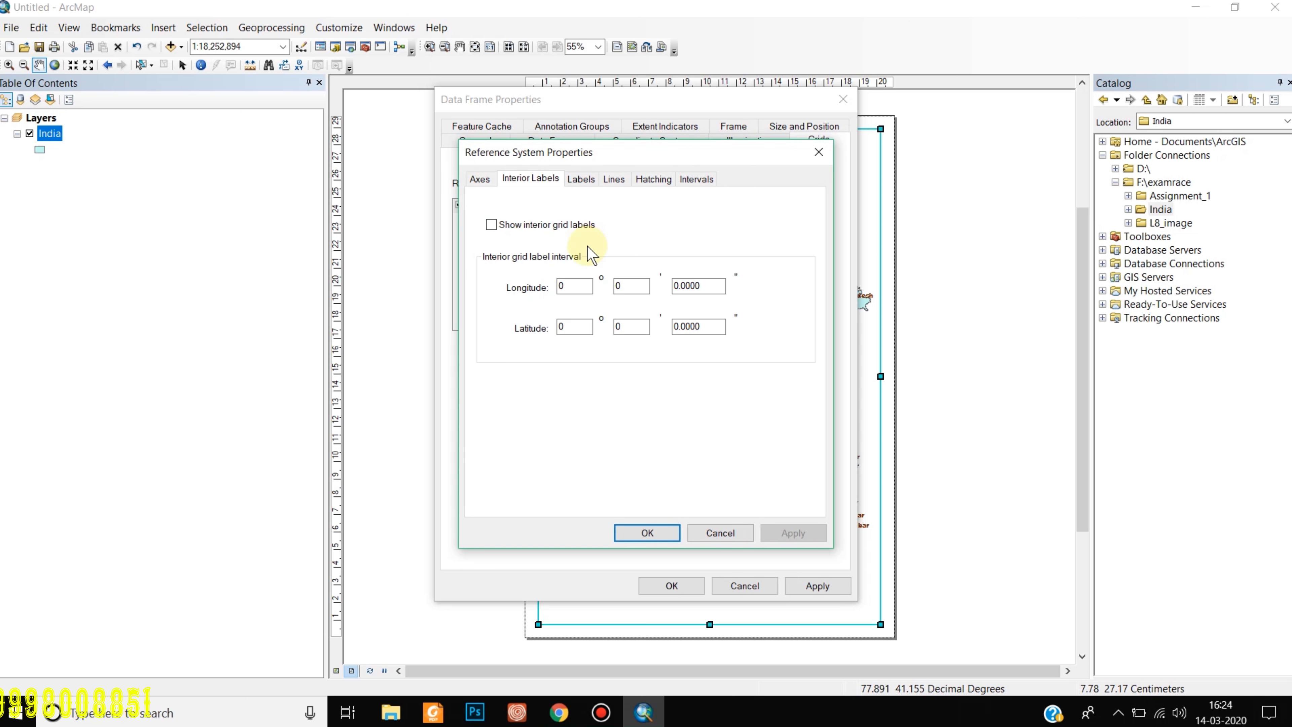
click(580, 179)
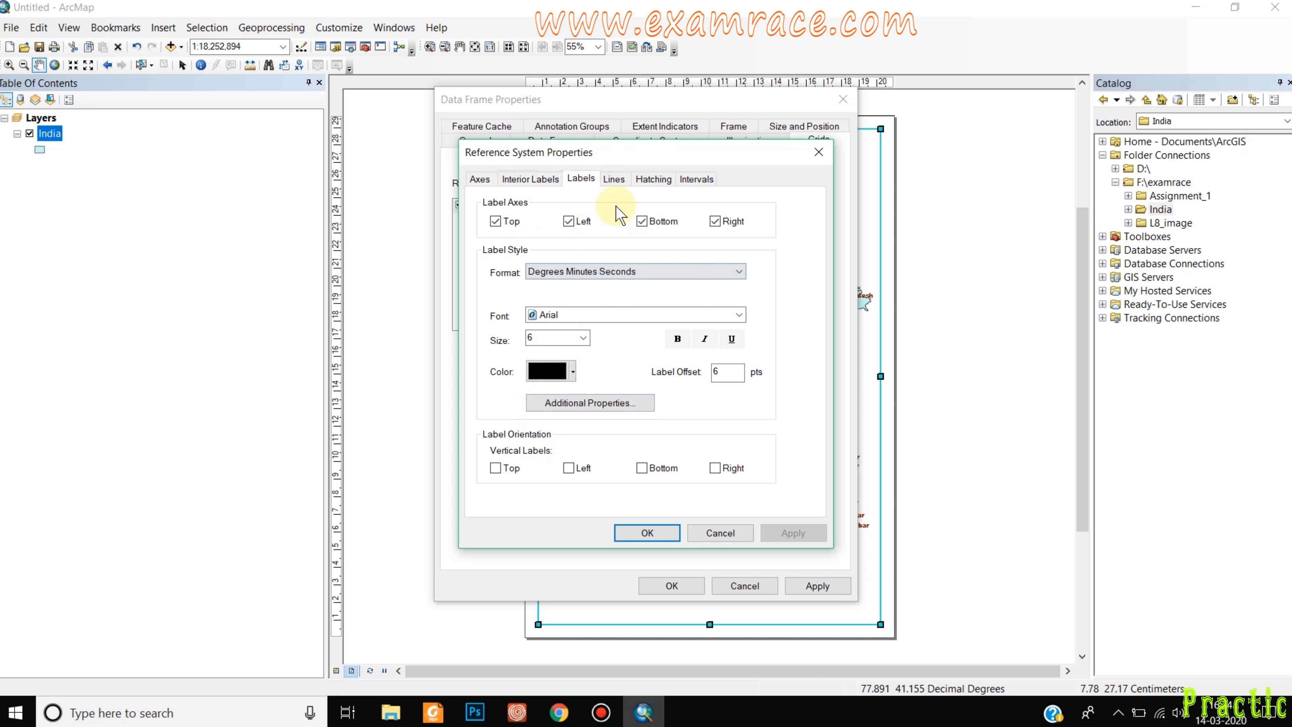
click(612, 185)
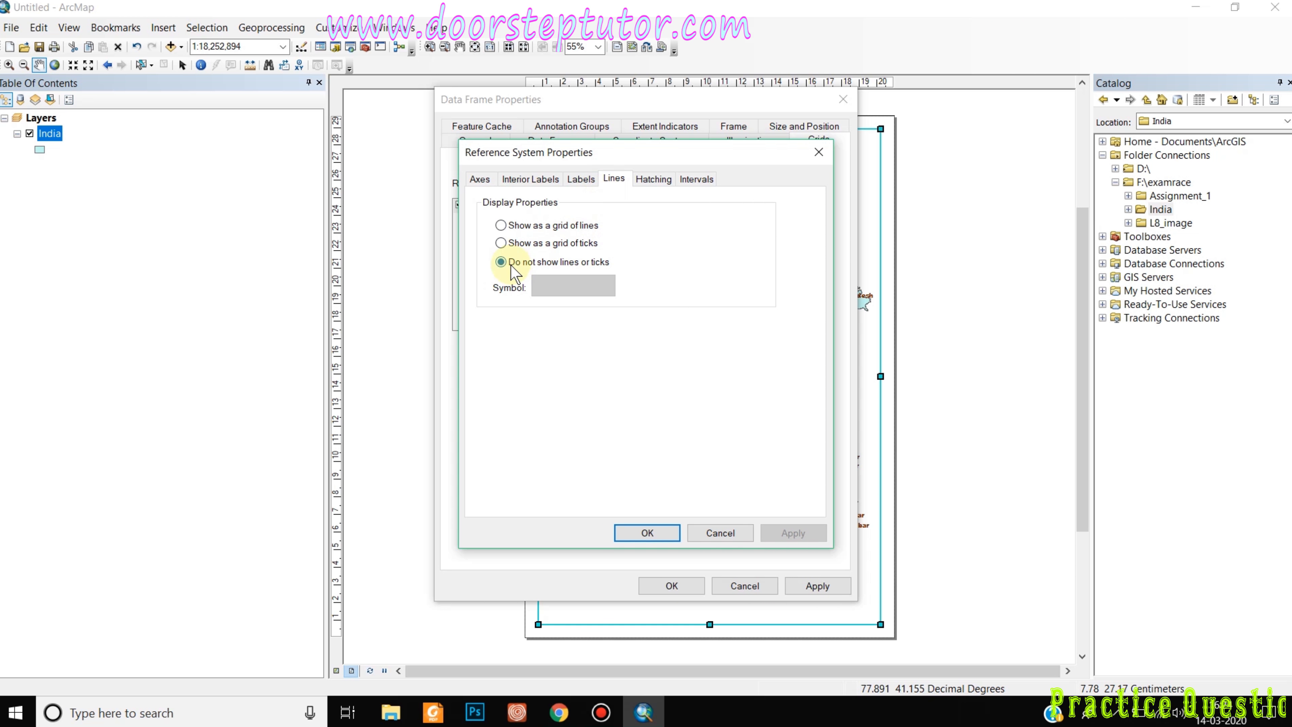
click(655, 180)
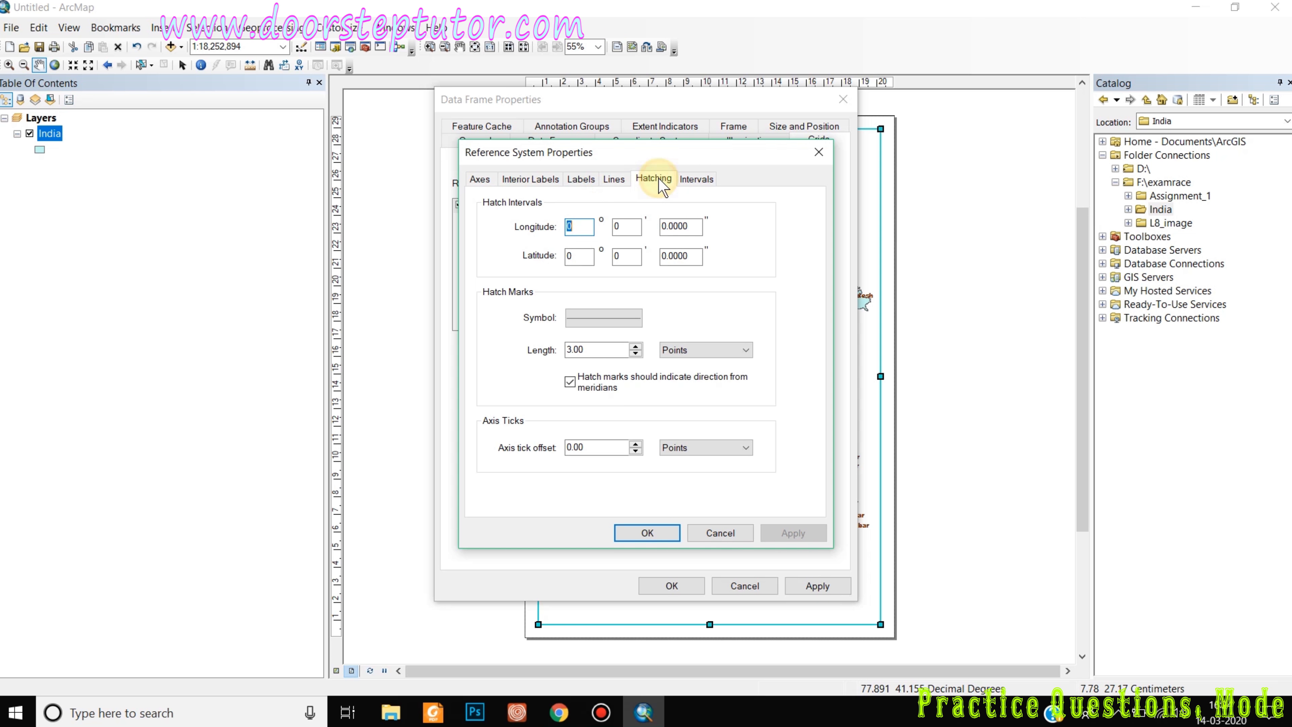
click(695, 189)
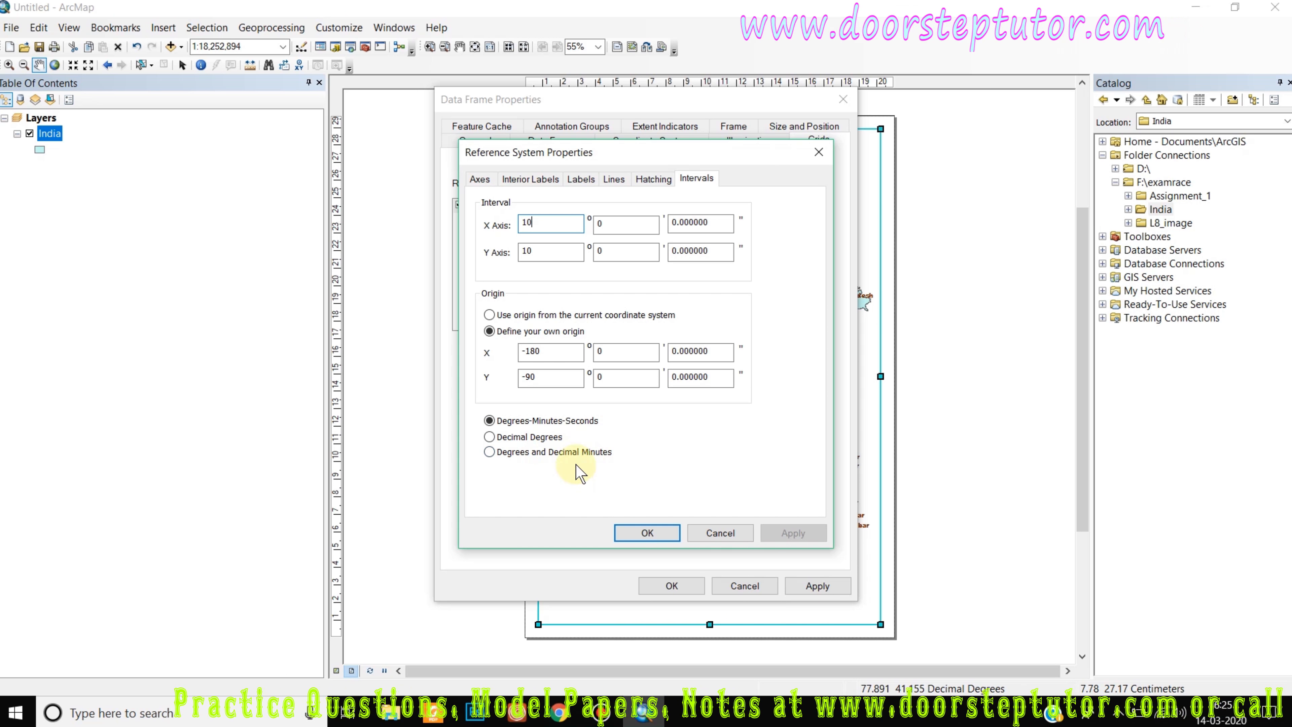
- Make the graticule's left and right labels vertical, set their font to Arial Black size 10, and apply the grid to the data frame
click(581, 179)
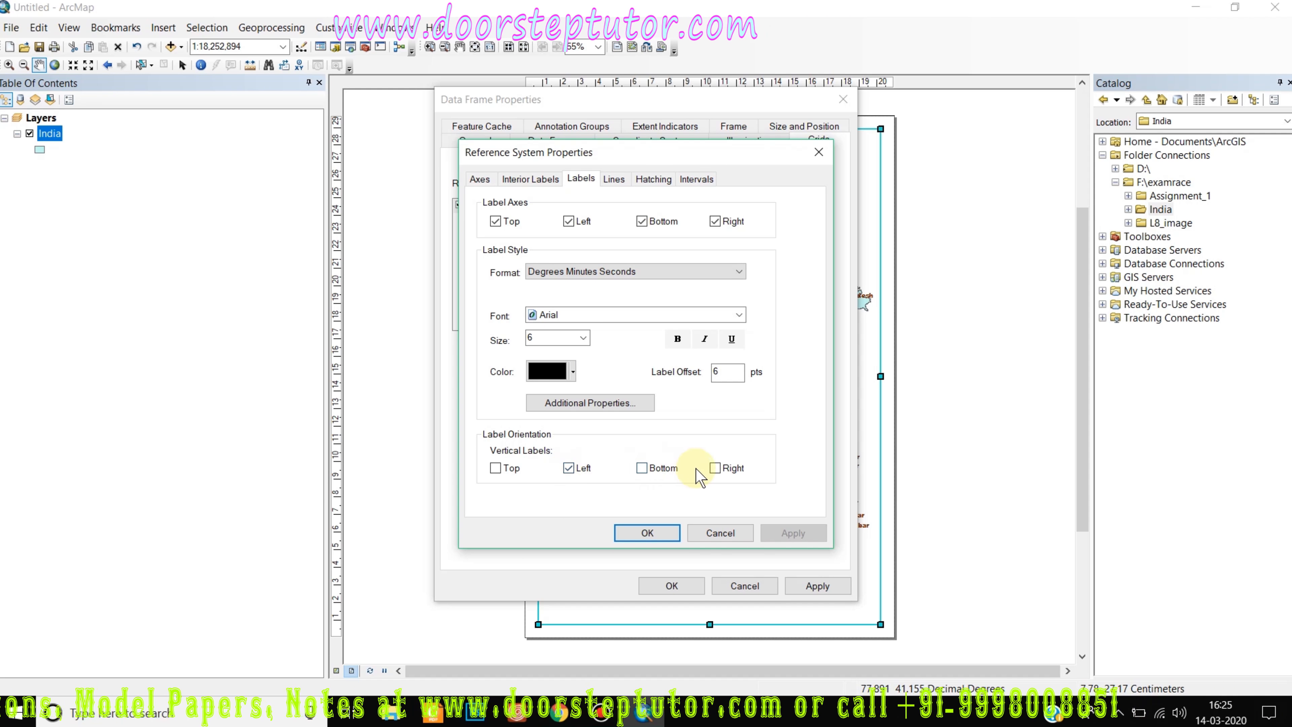
click(715, 468)
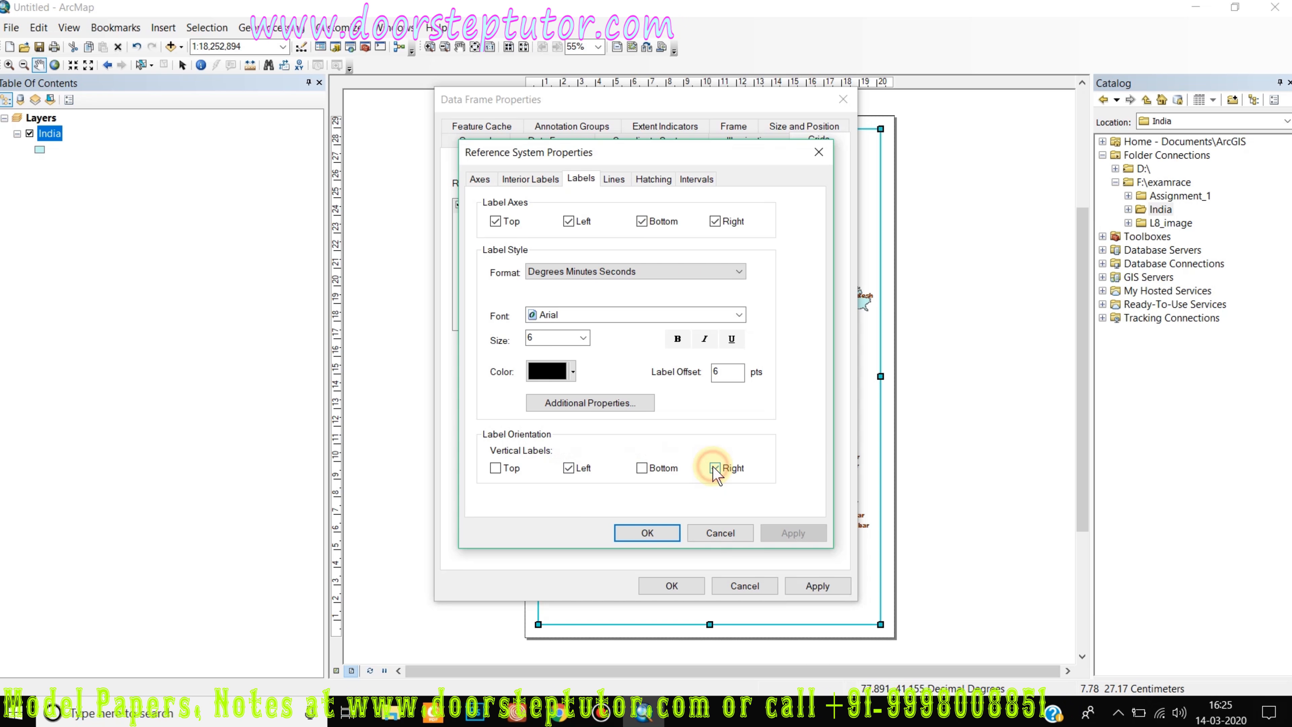
click(582, 338)
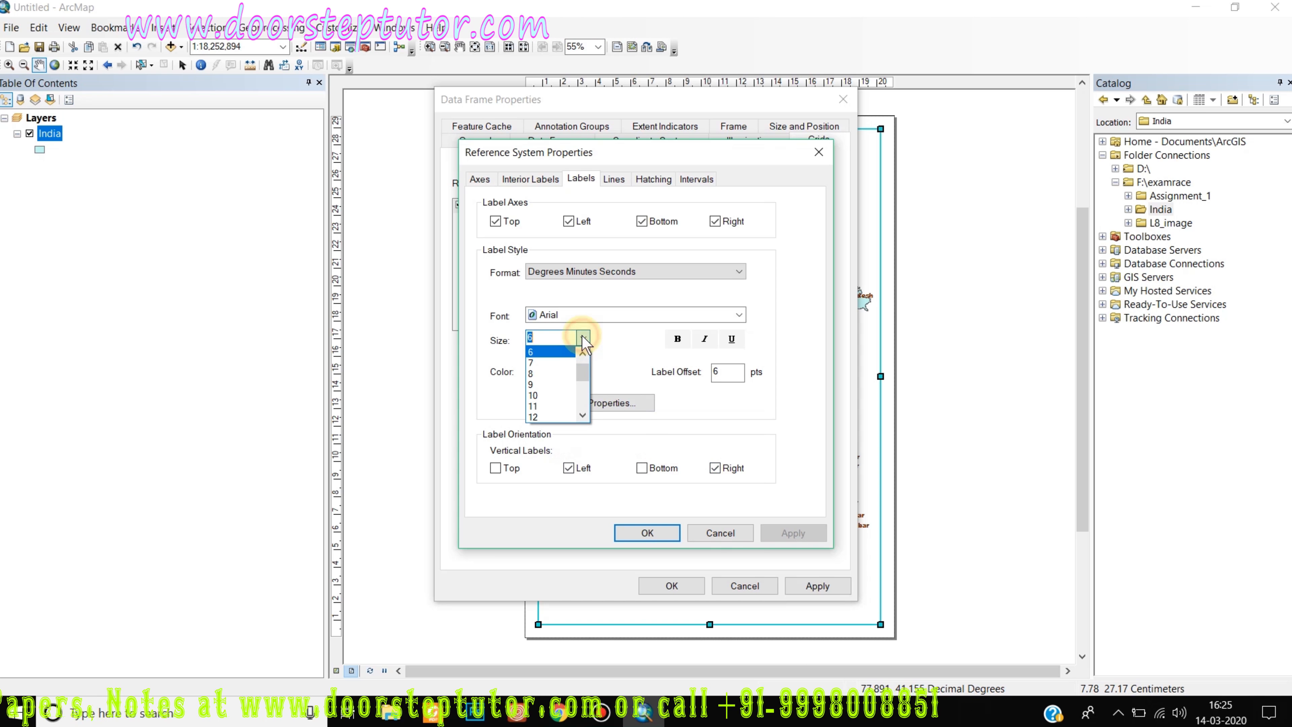
click(550, 396)
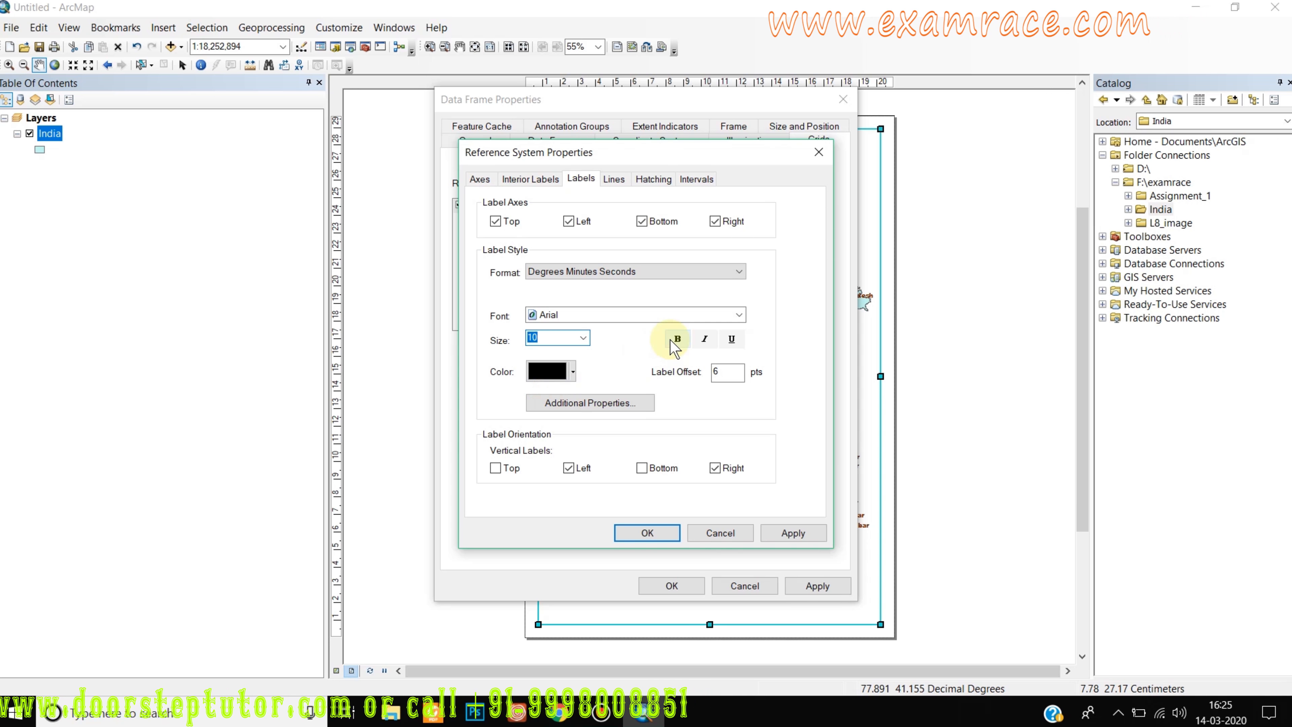
click(663, 316)
click(633, 339)
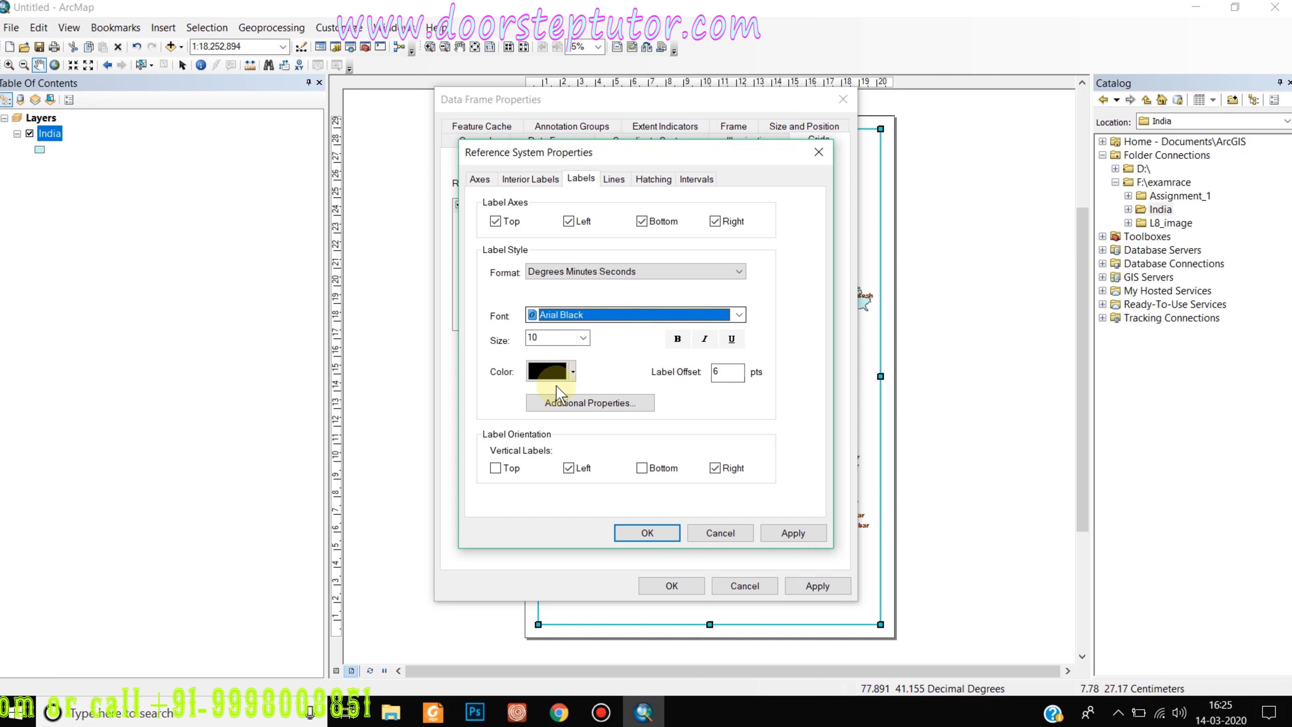
click(789, 534)
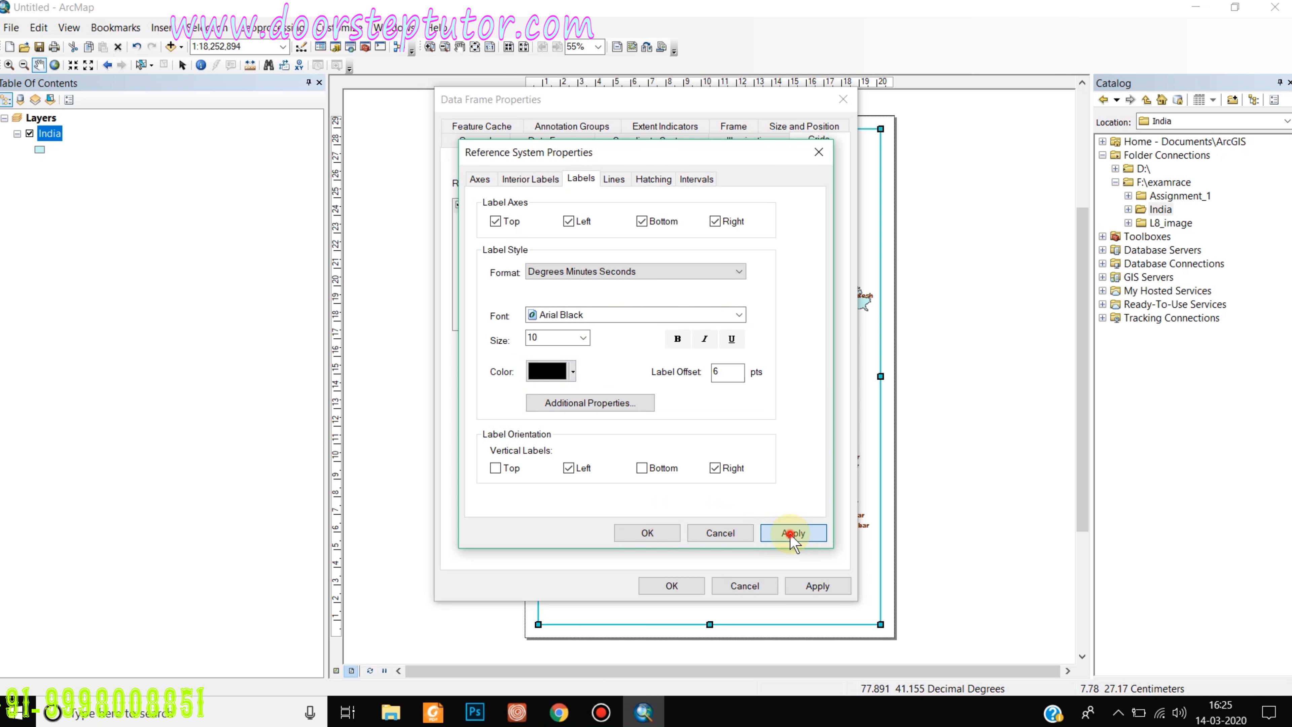
click(647, 532)
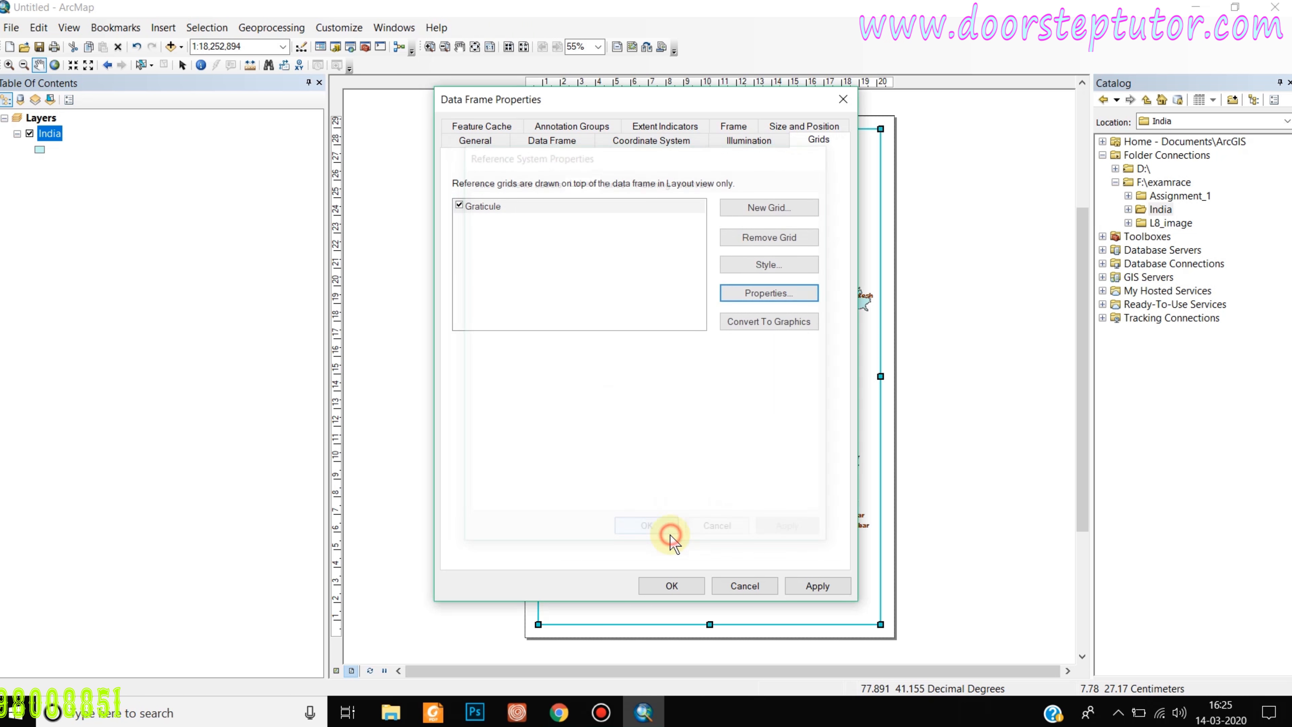
click(805, 586)
click(696, 585)
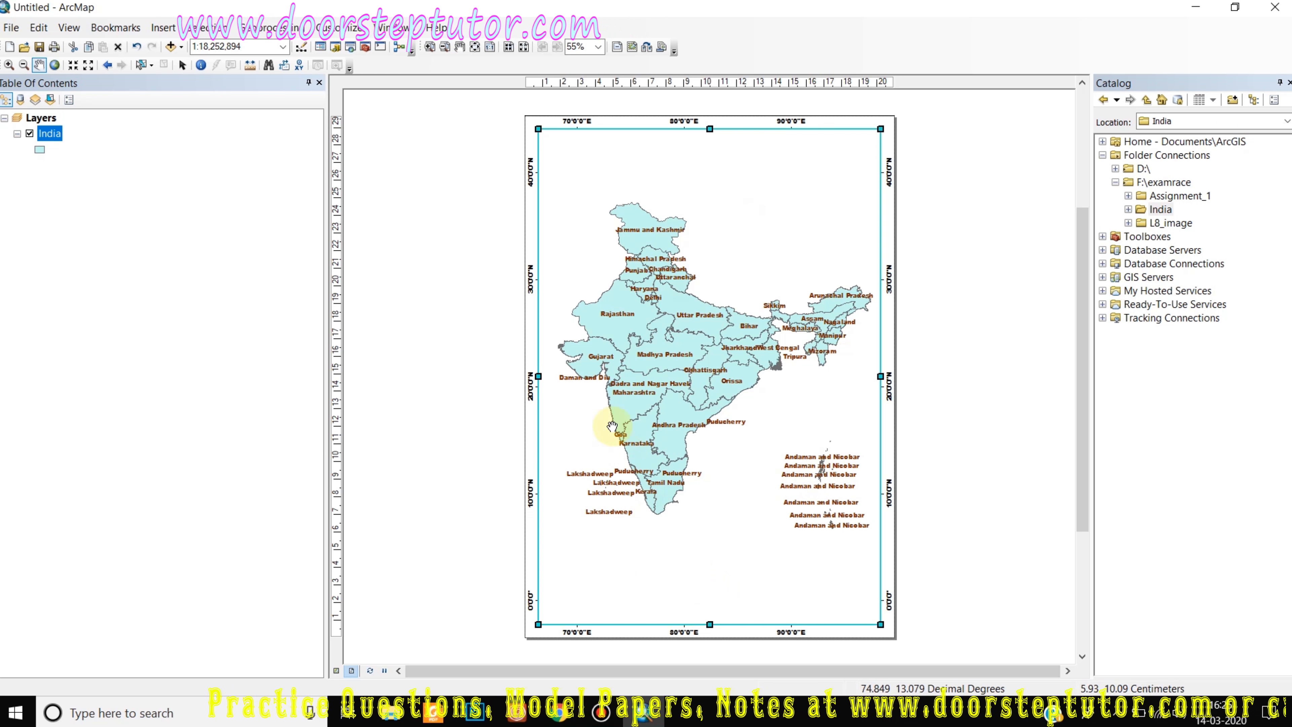
- Insert a compass-style north arrow and place it in the empty area above Arunachal Pradesh
click(172, 32)
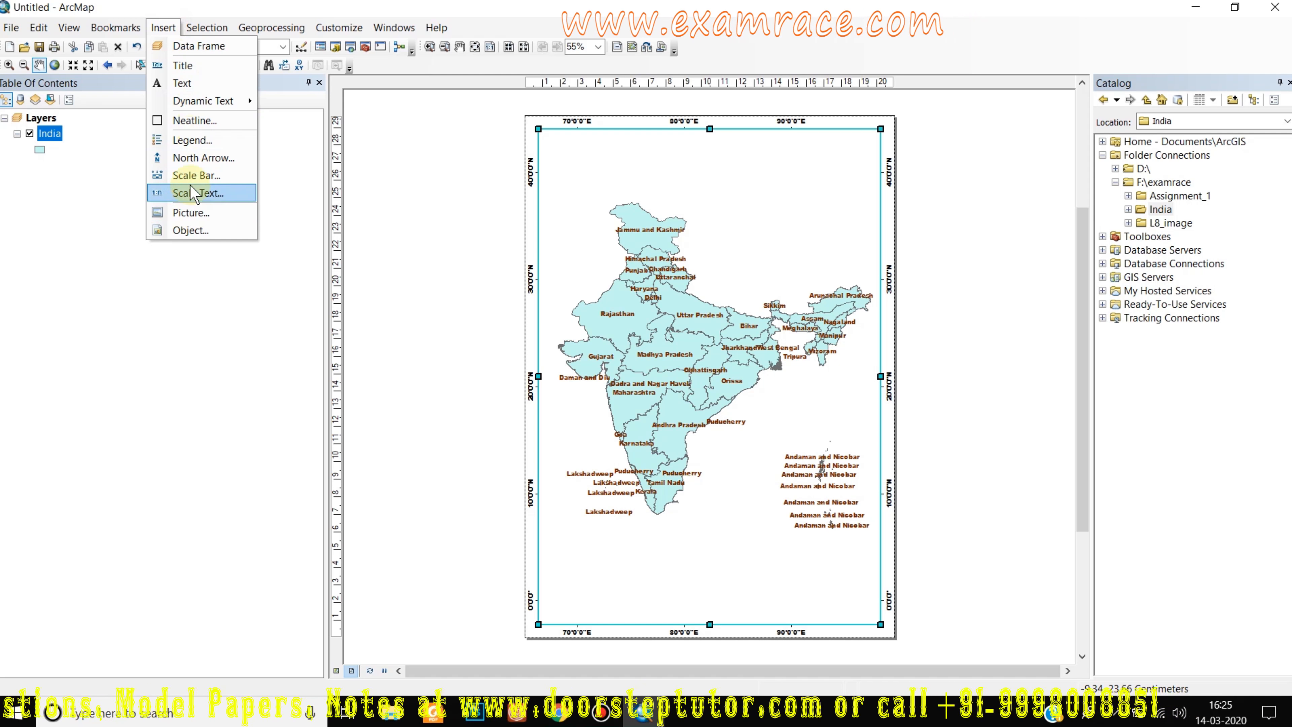
click(203, 159)
click(404, 340)
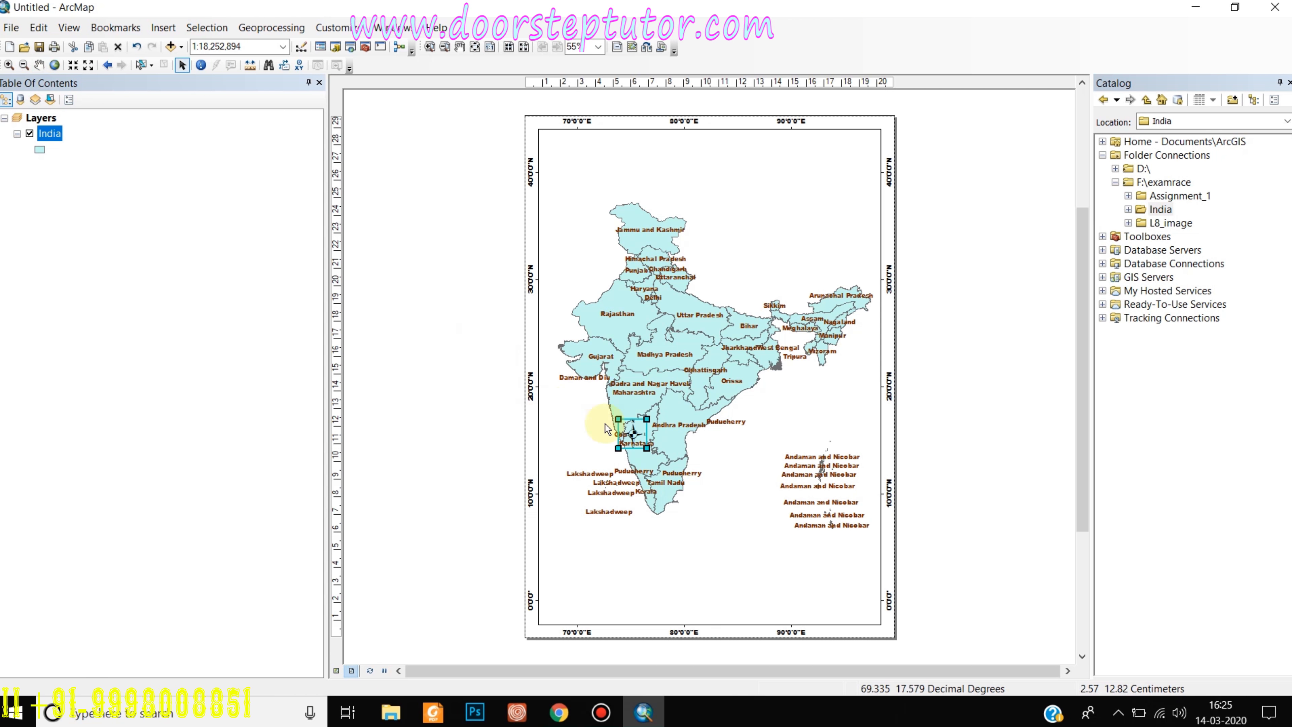
drag(631, 432, 847, 230)
click(786, 257)
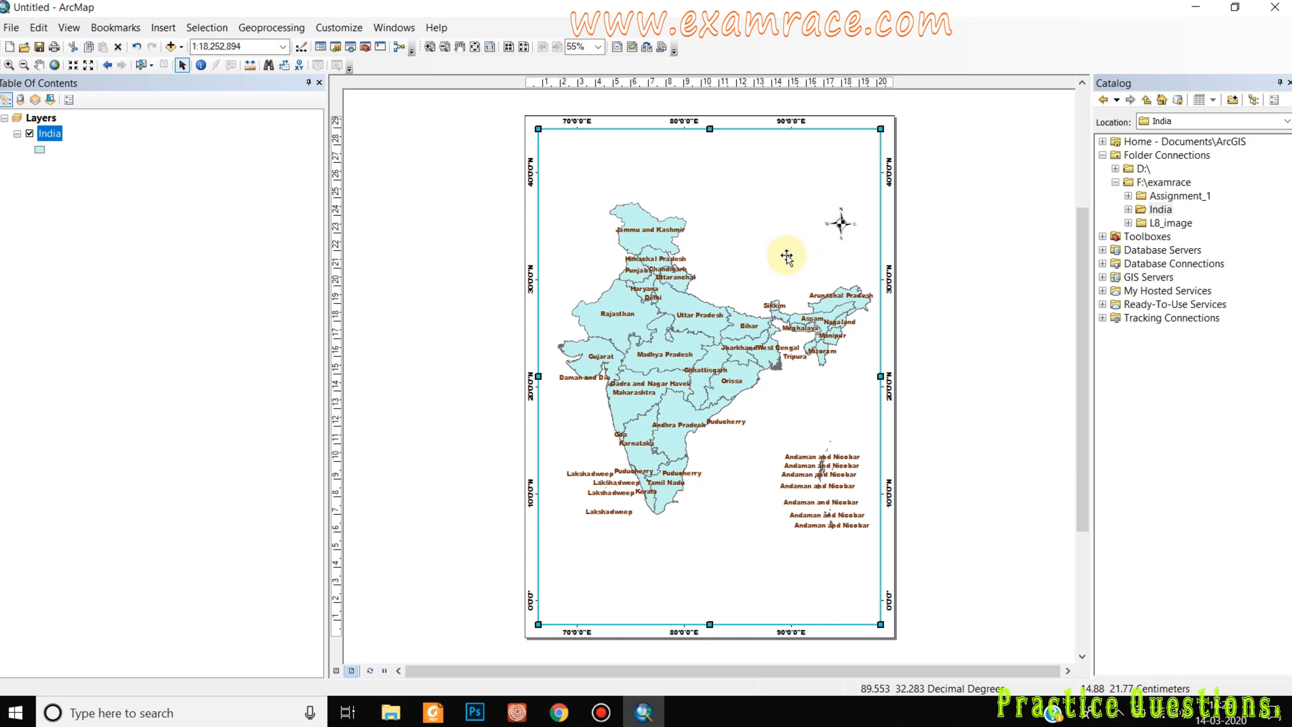
- Insert an Alternating Scale Bar 1 and place it in the empty area below the southern tip of India
click(163, 28)
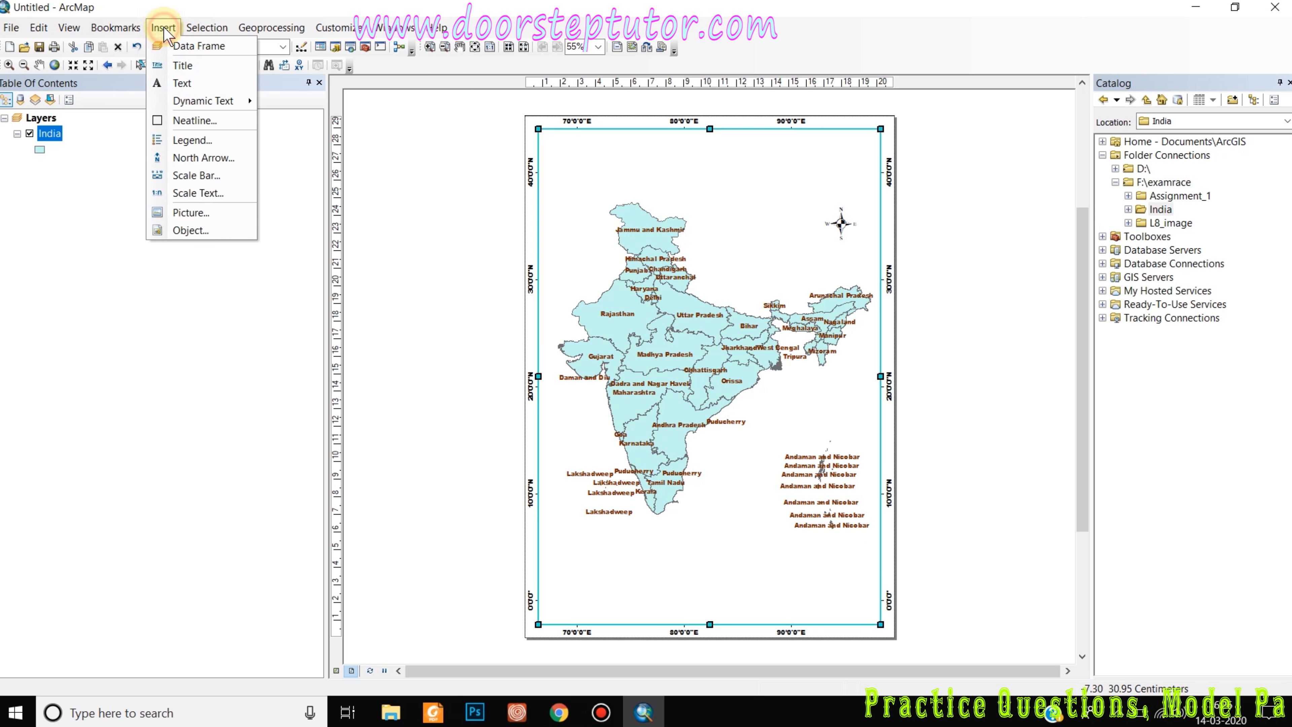
click(182, 176)
click(119, 277)
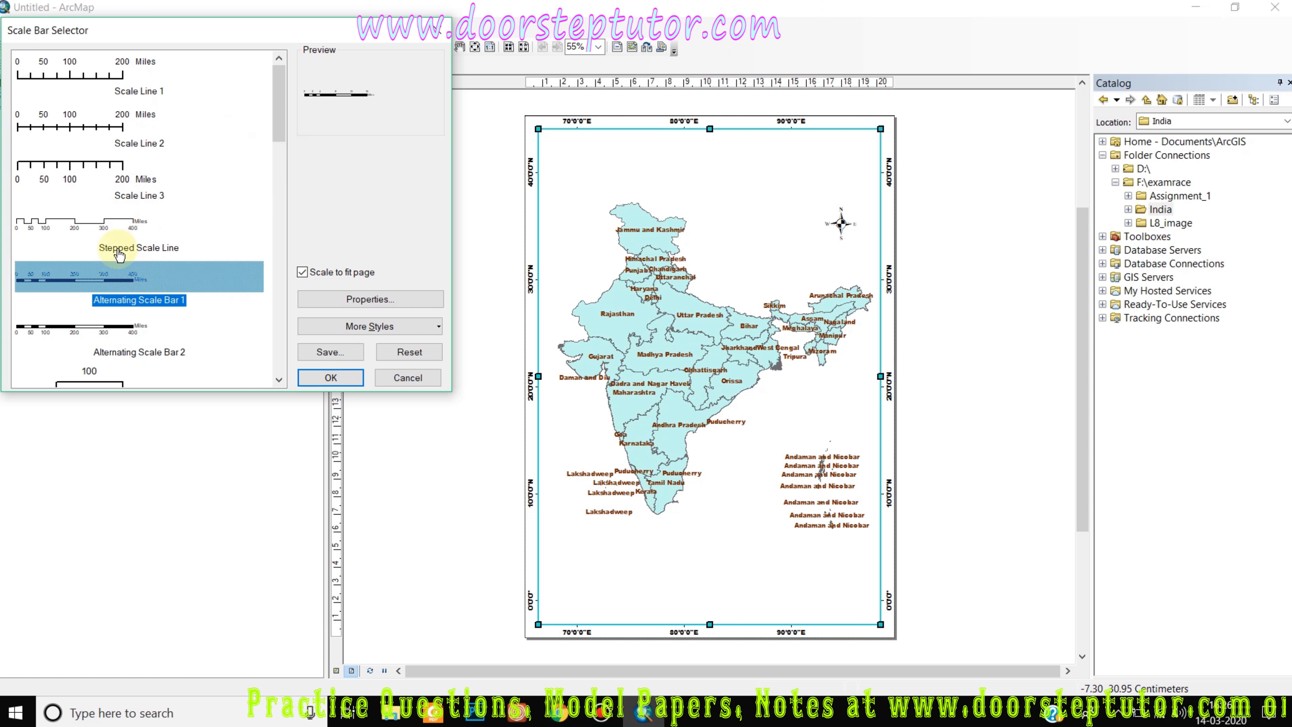
click(331, 377)
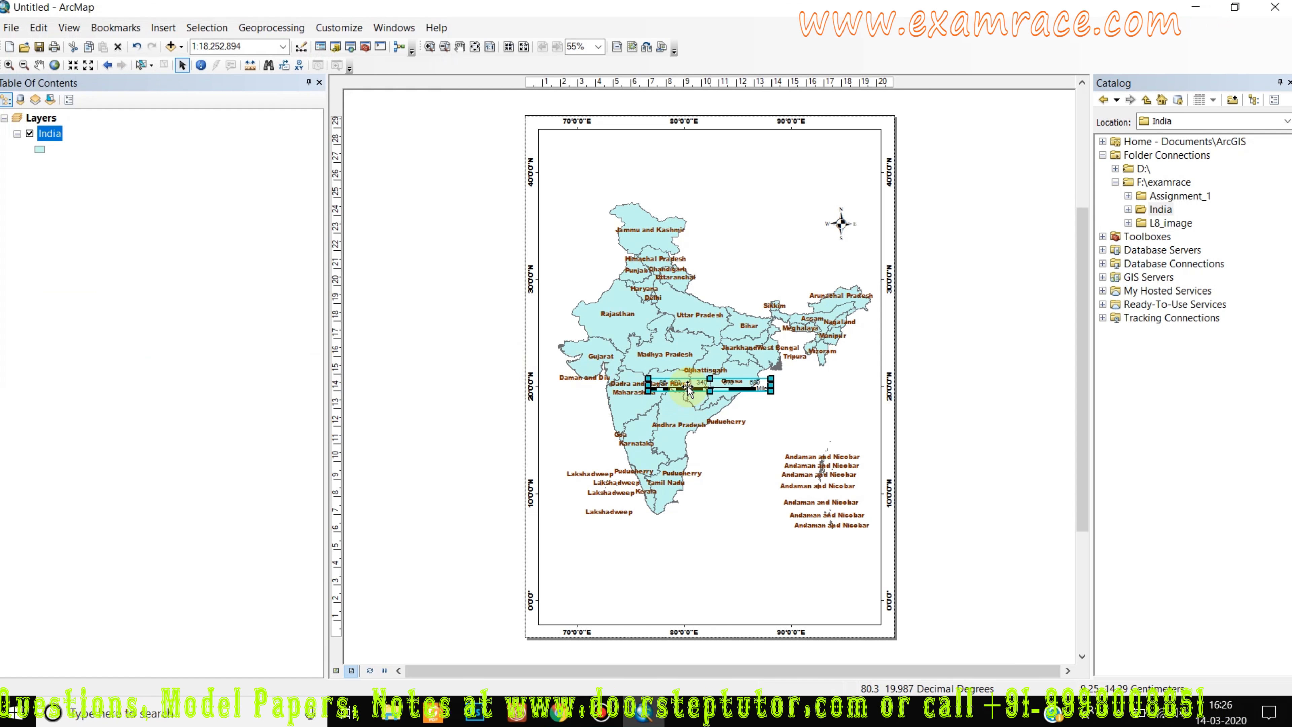
drag(689, 387, 653, 584)
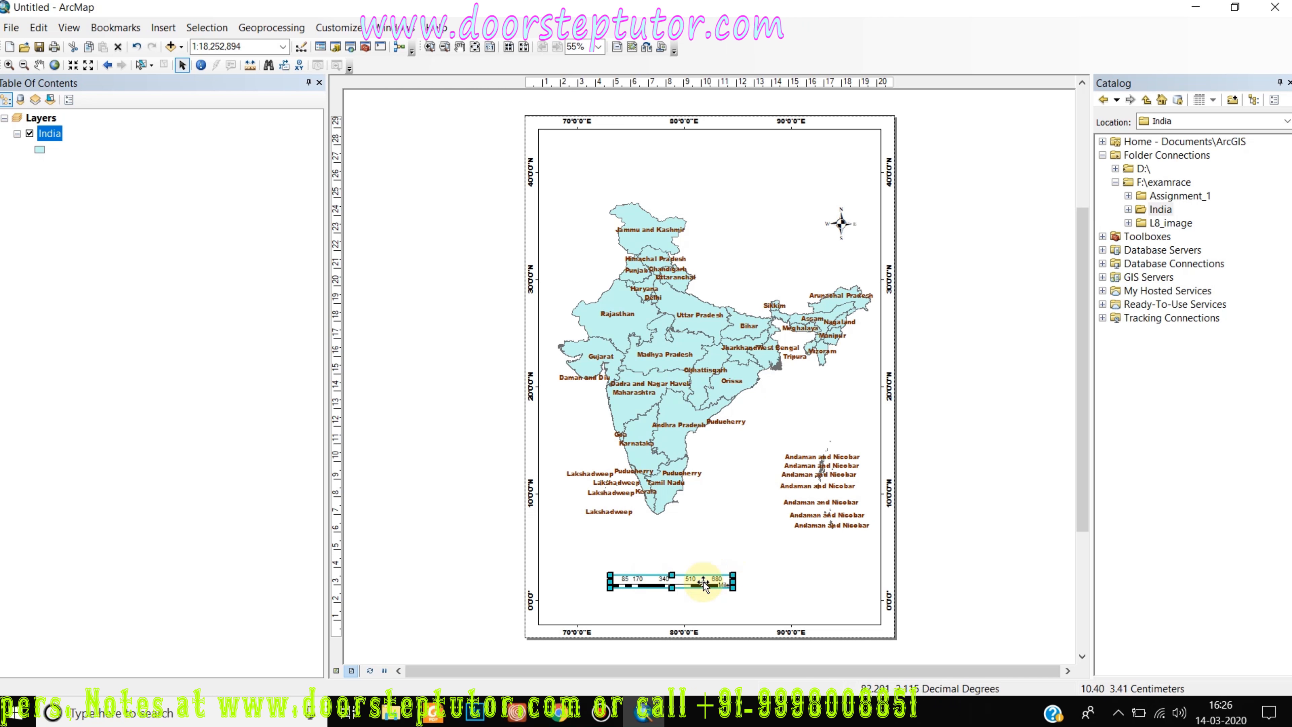
click(725, 570)
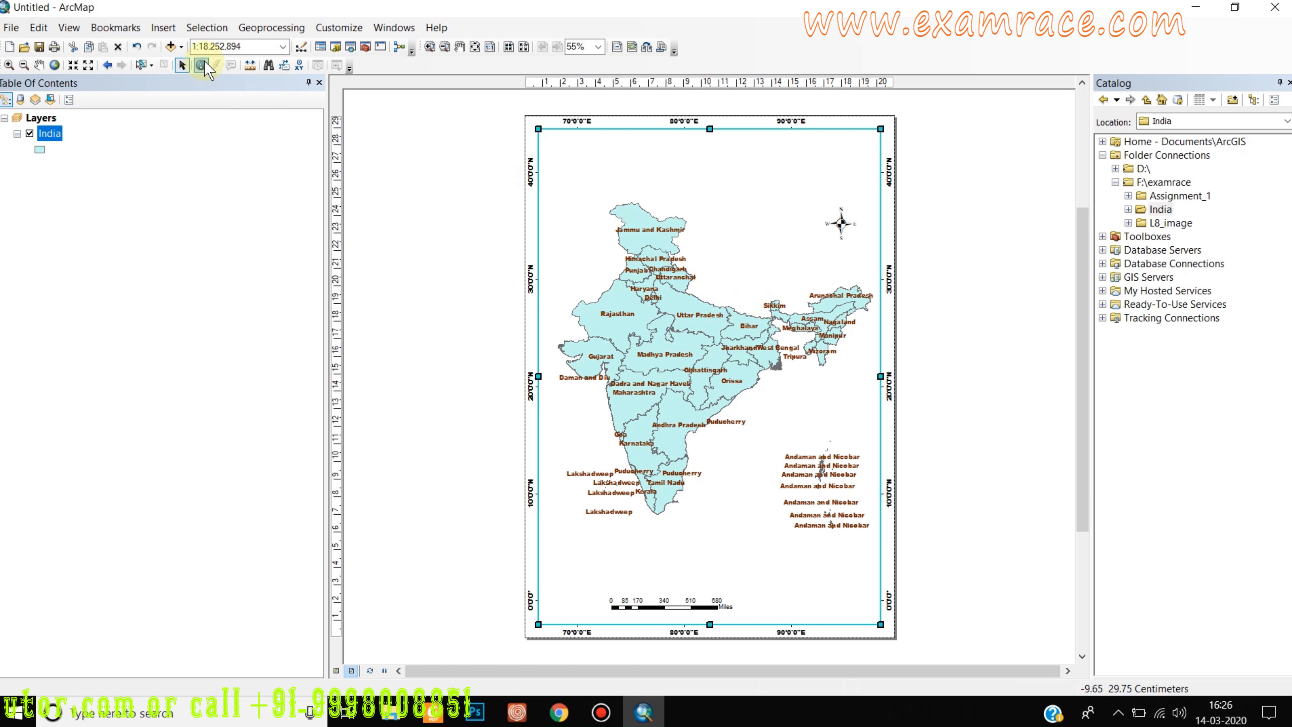
- Insert the map title "India Statewise Map" on the layout
click(165, 28)
click(182, 65)
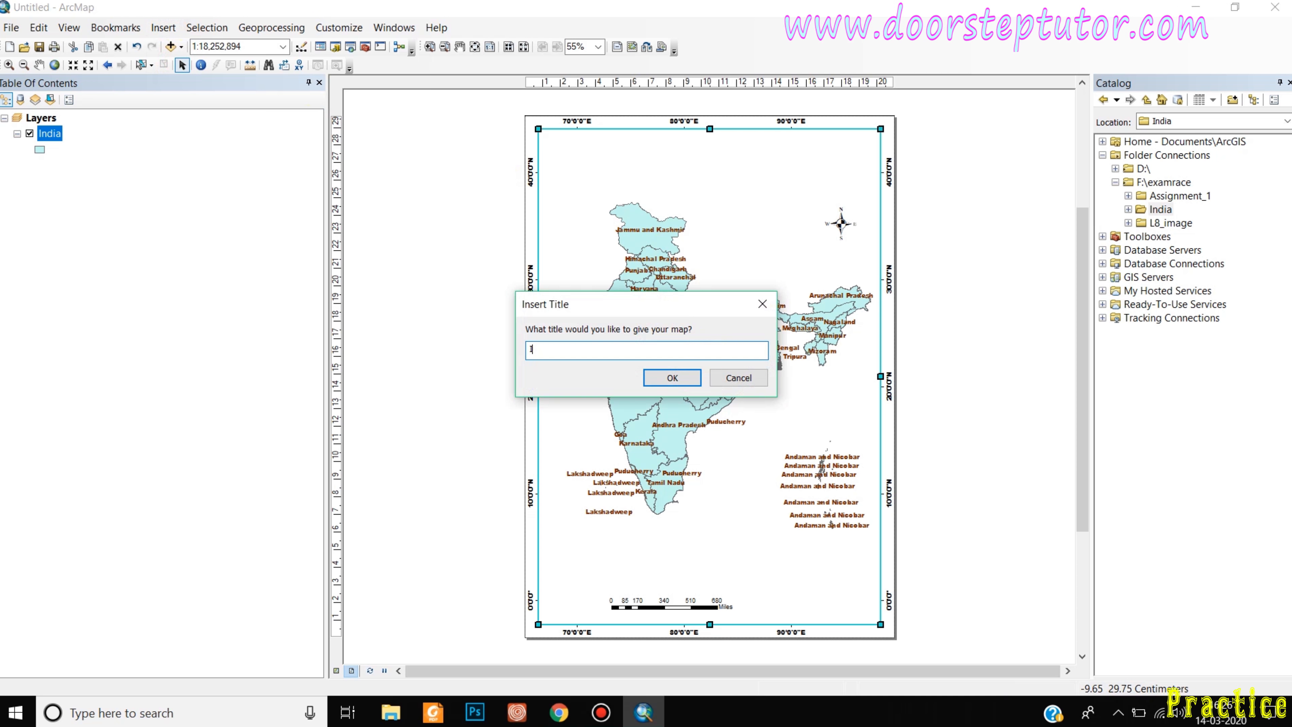
text(India)
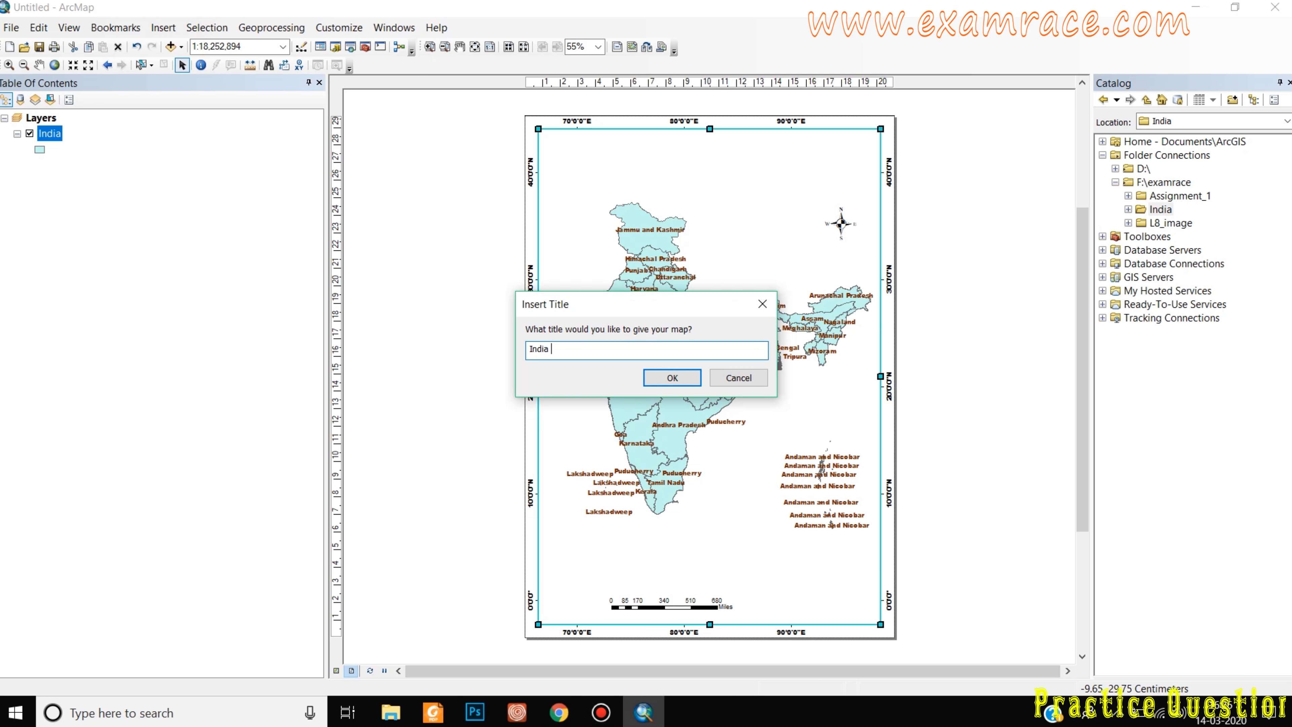
text( Statewise Map)
click(672, 378)
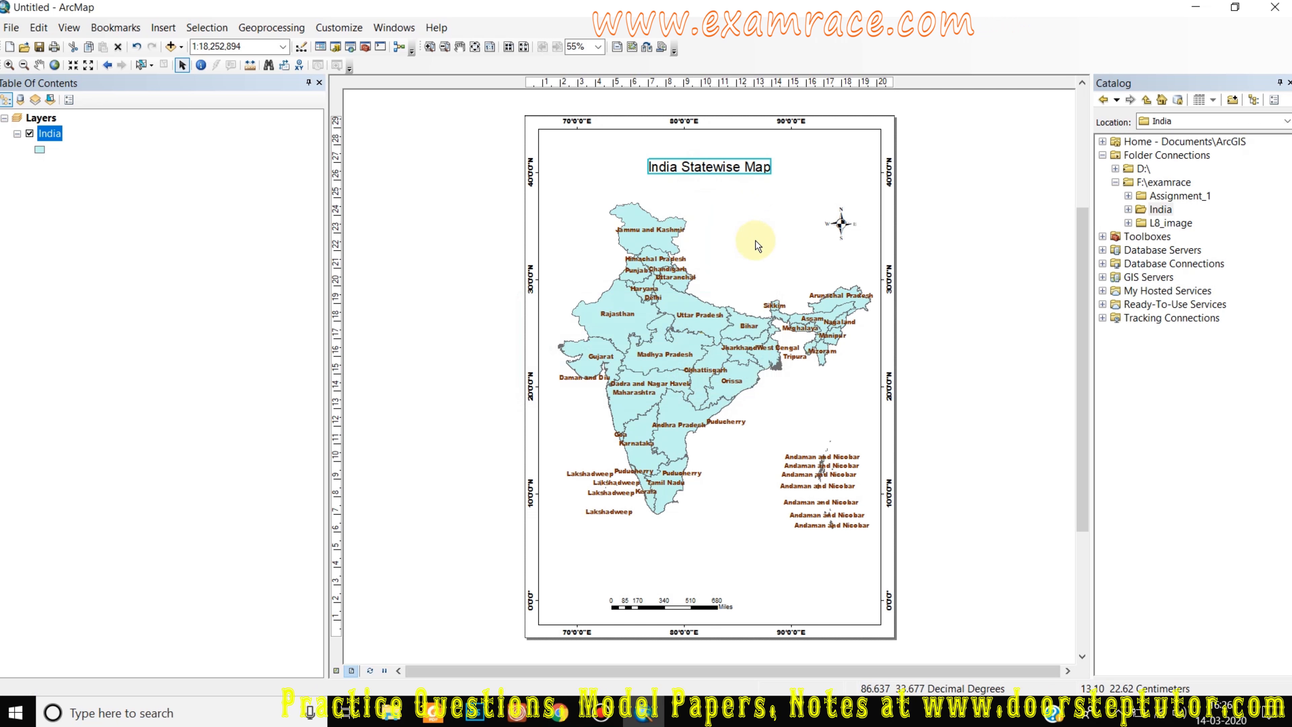
click(734, 178)
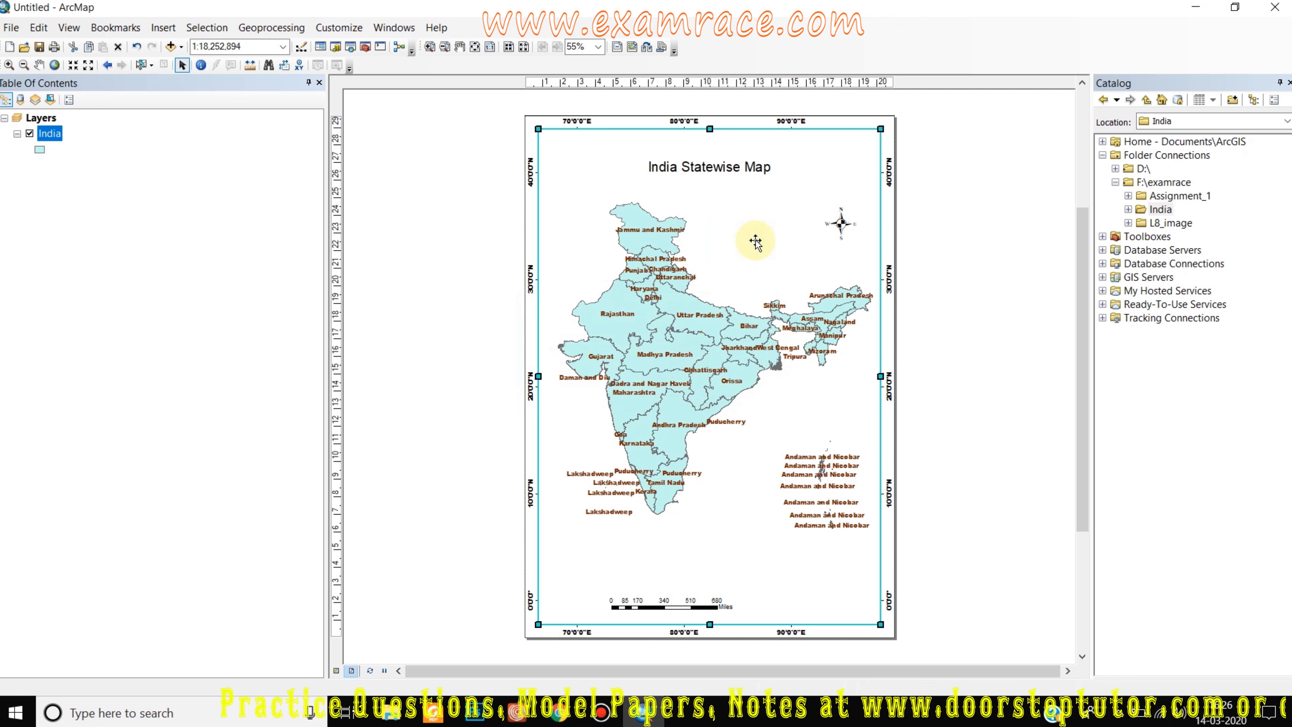
- Change the title's text symbol to the Arial Narrow font at size 28
click(732, 165)
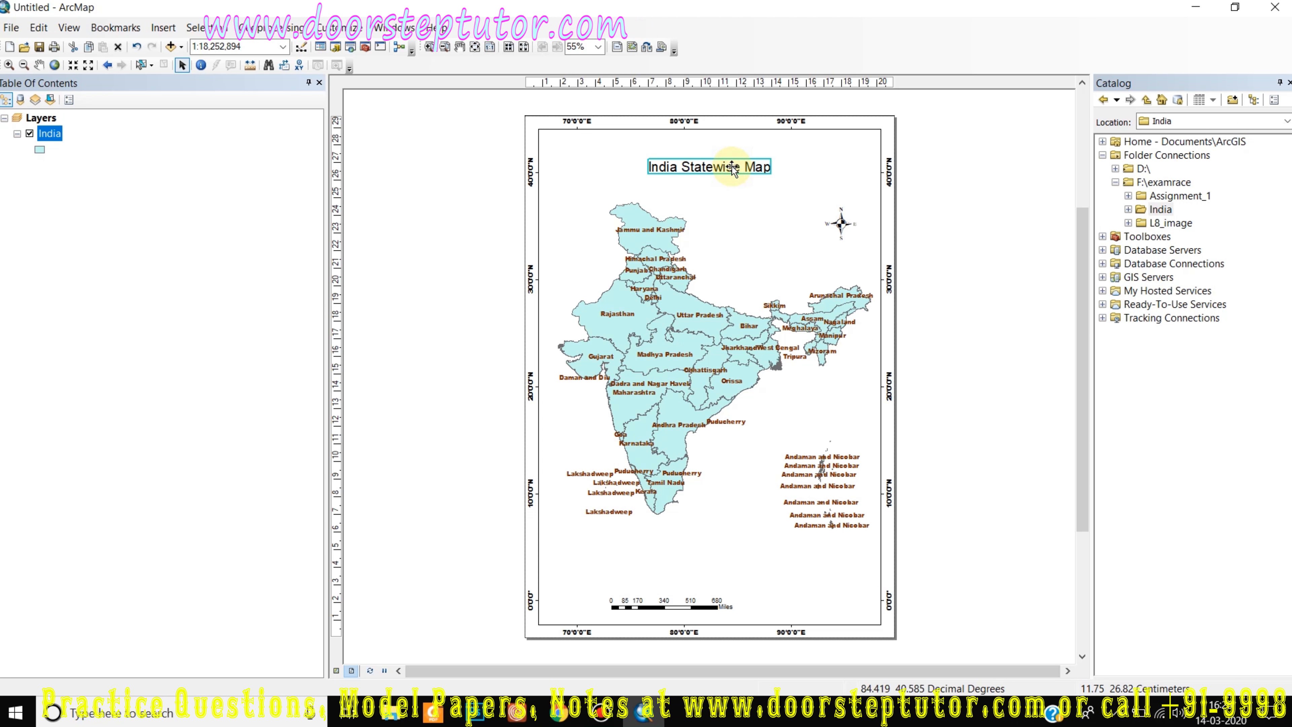
double_click(732, 165)
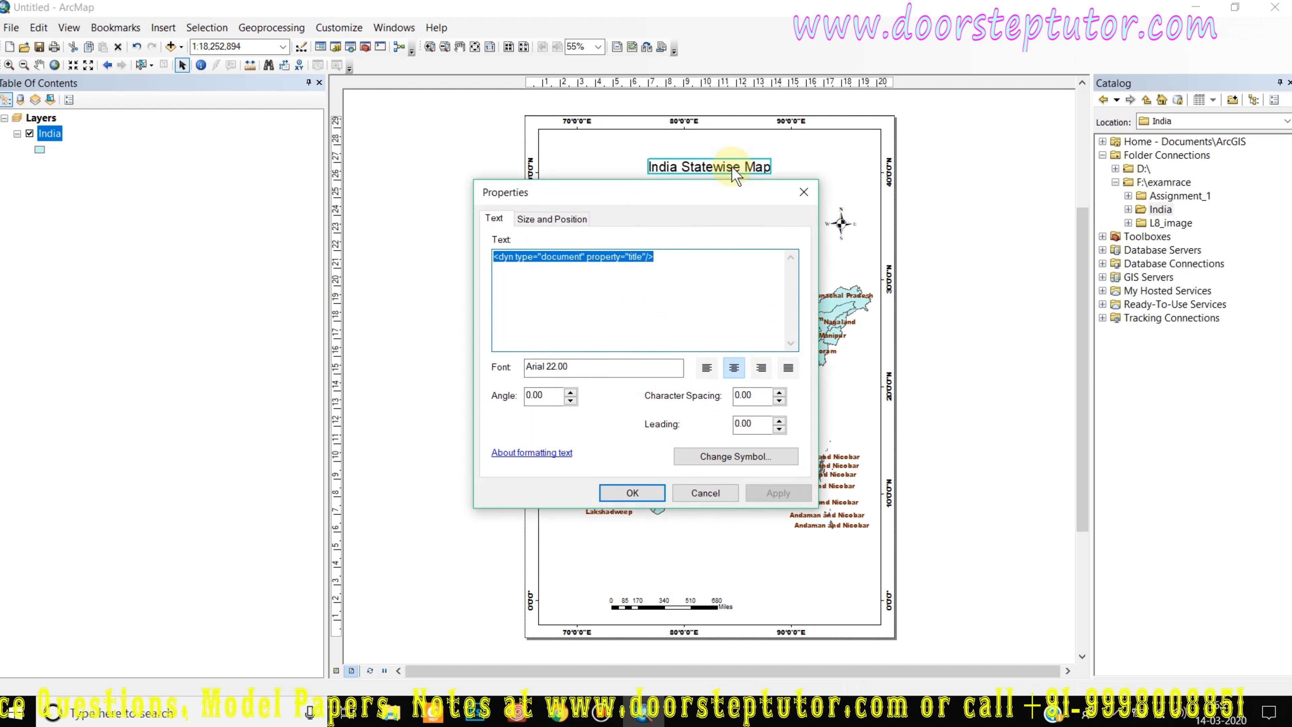
click(755, 454)
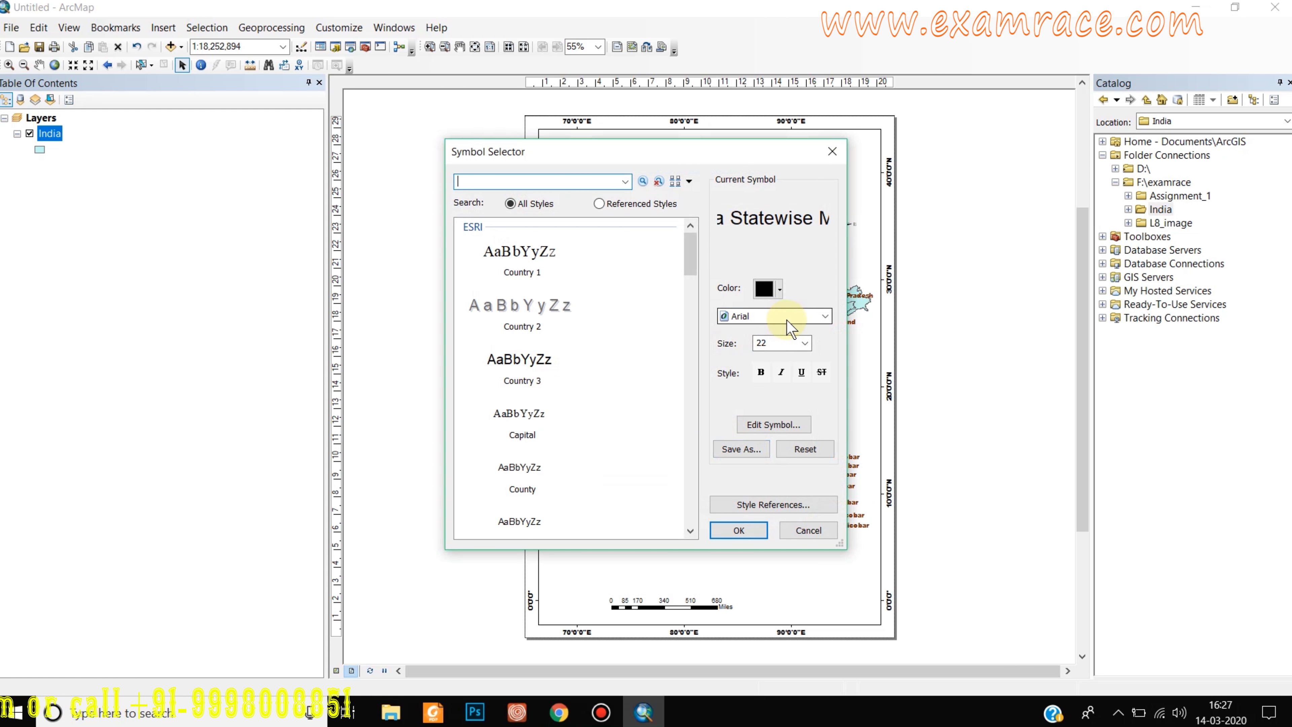
click(787, 320)
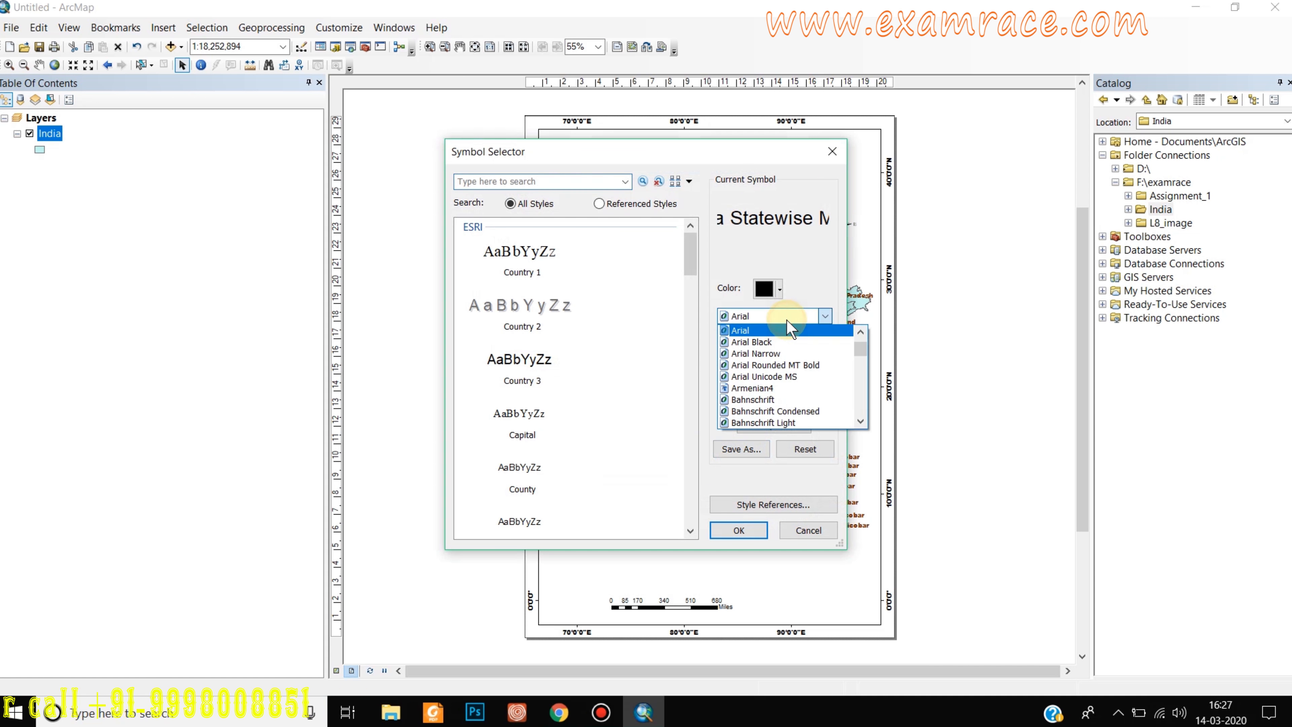
click(791, 351)
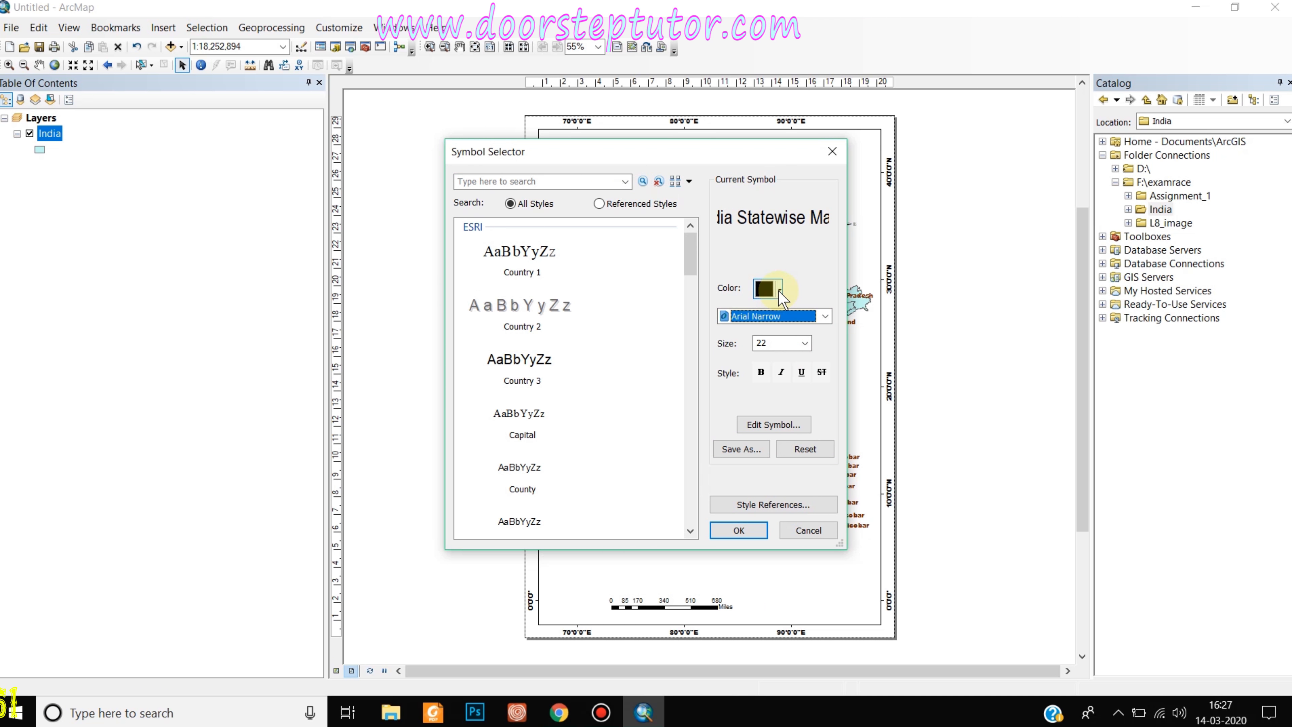
click(805, 344)
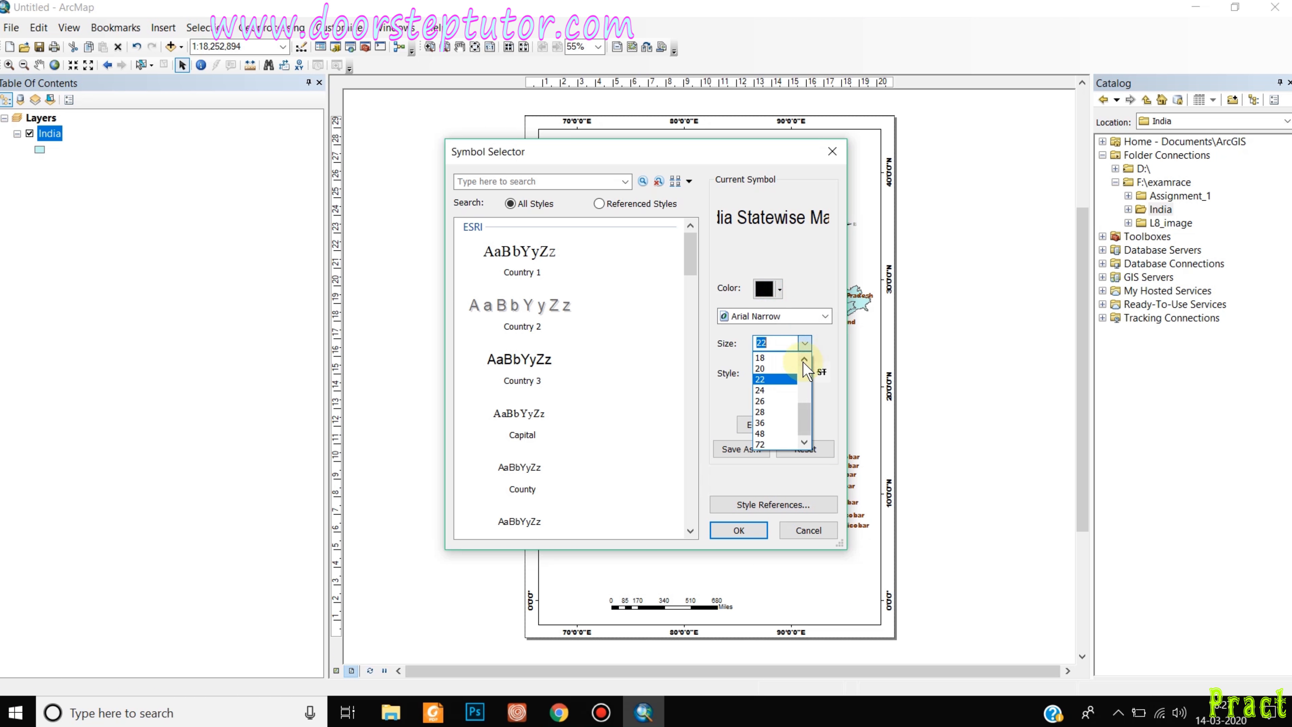
click(783, 411)
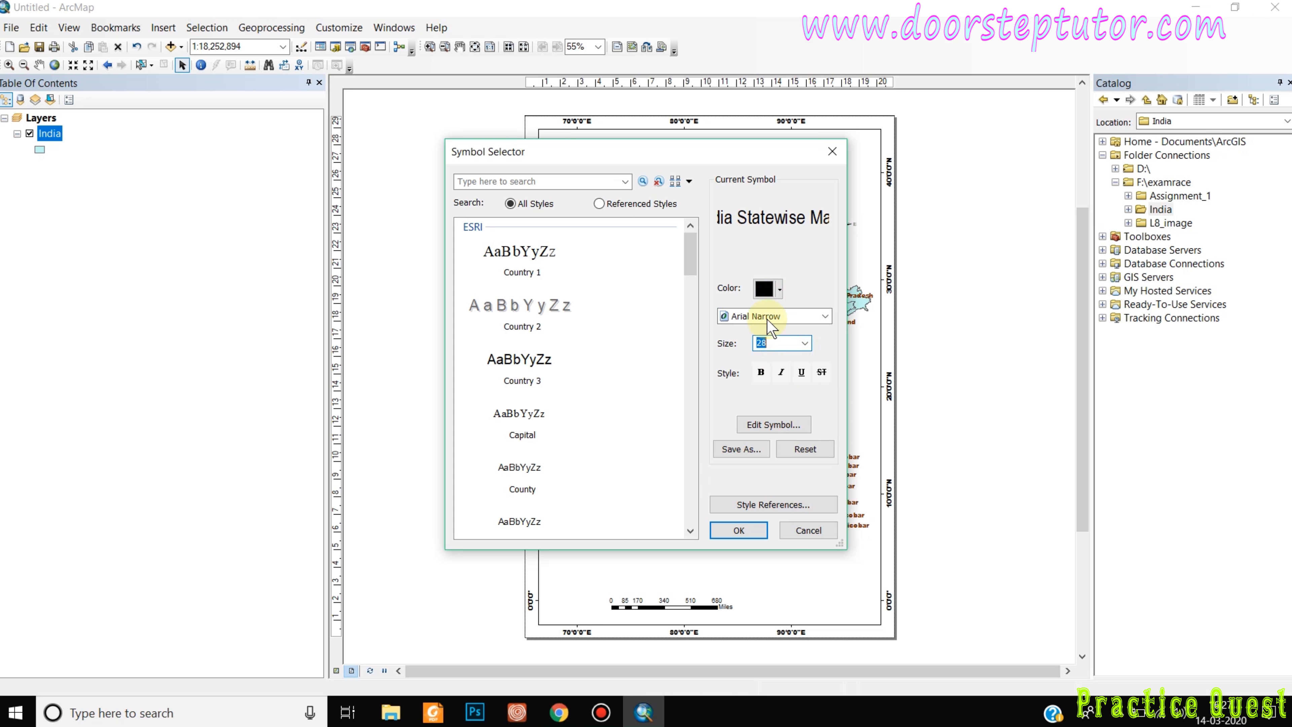
- Colour the title text dark red and apply the symbol change to the title
click(779, 290)
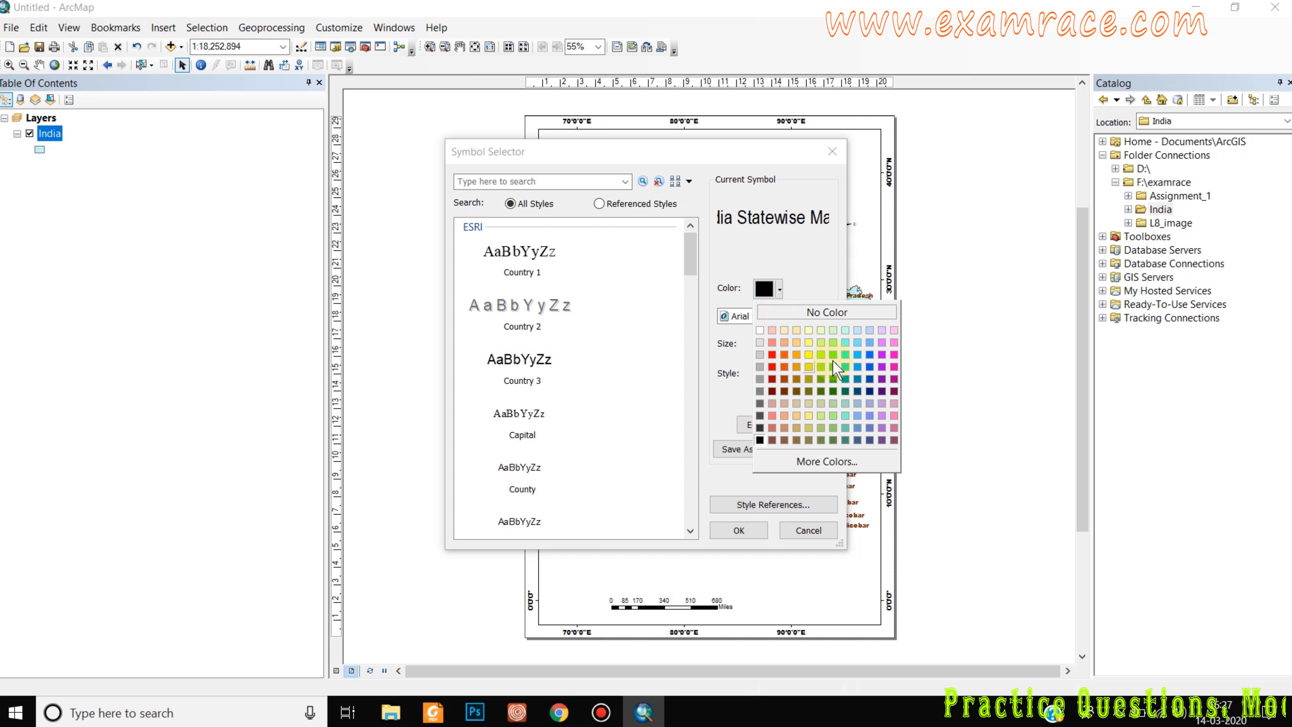
click(868, 357)
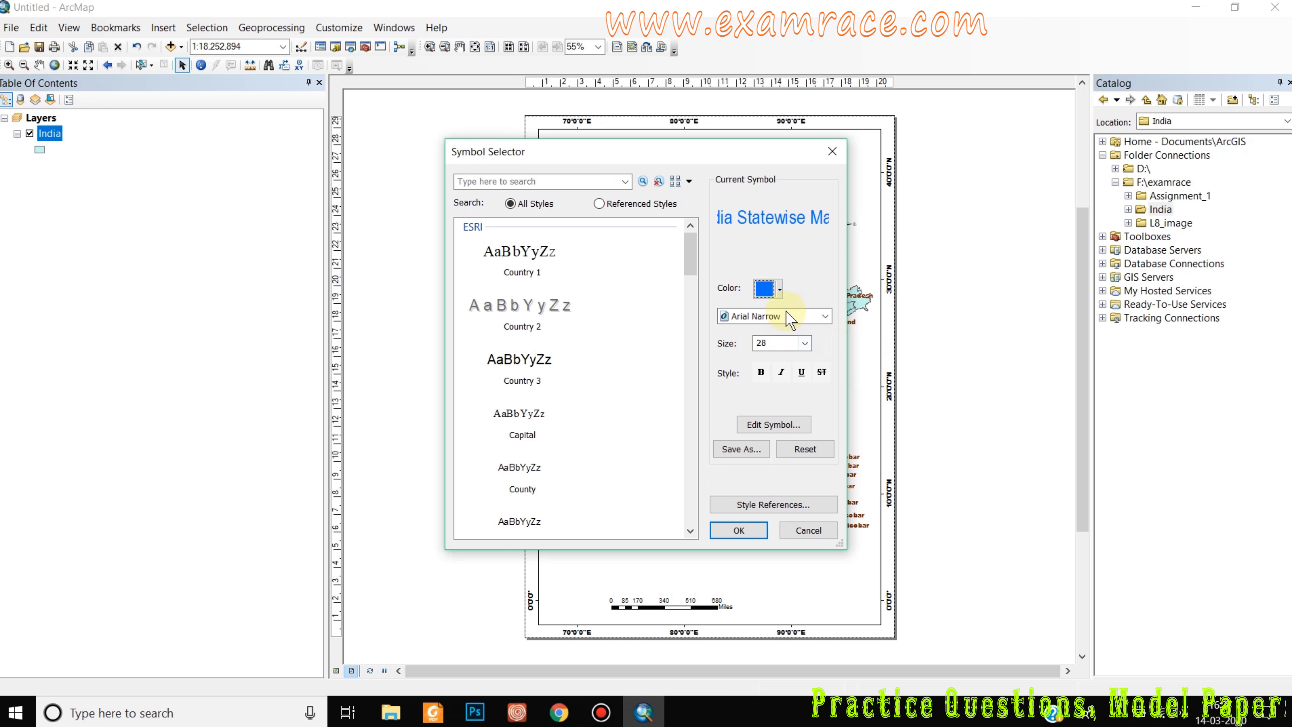
click(779, 291)
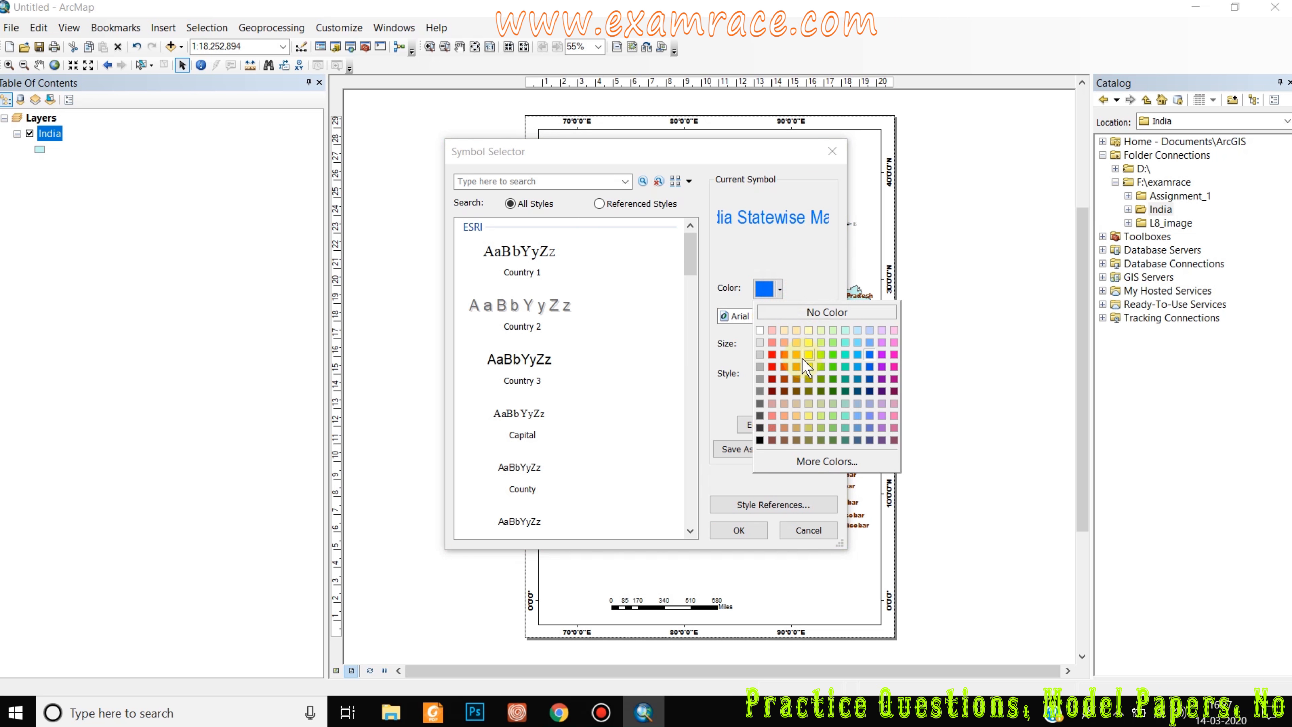
click(770, 379)
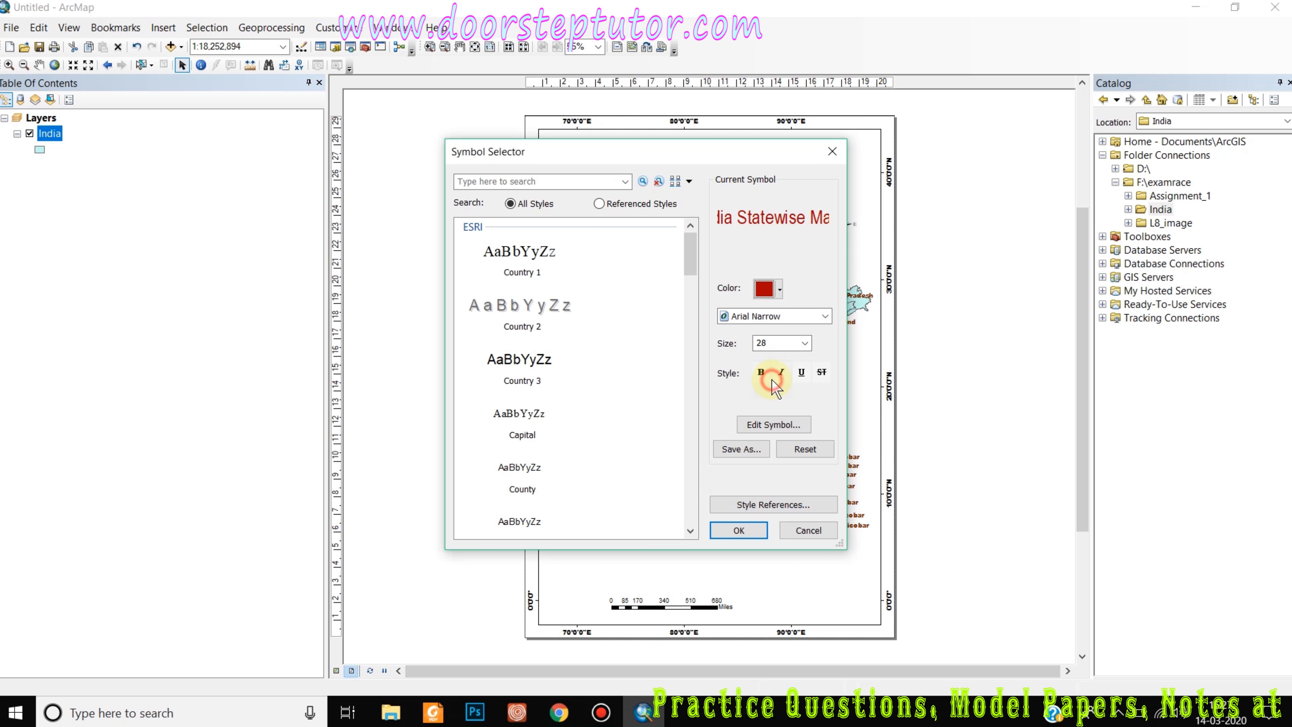
click(748, 531)
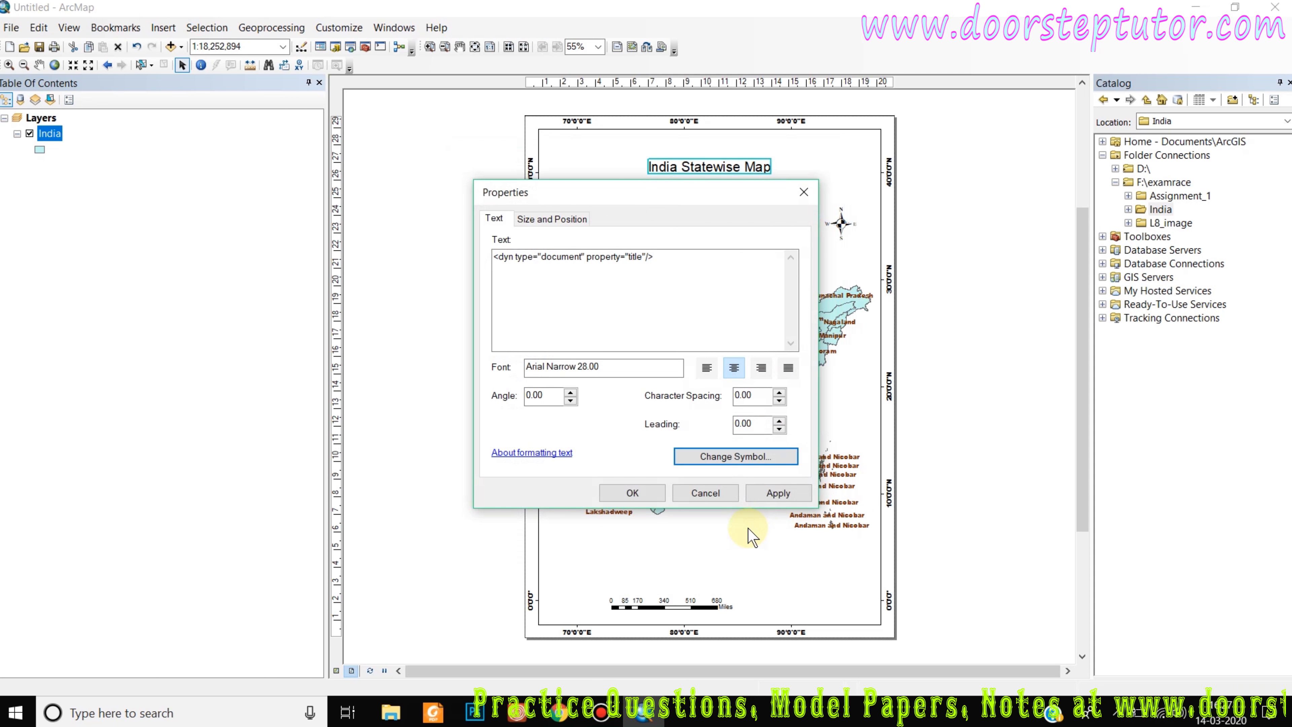
click(764, 491)
click(632, 493)
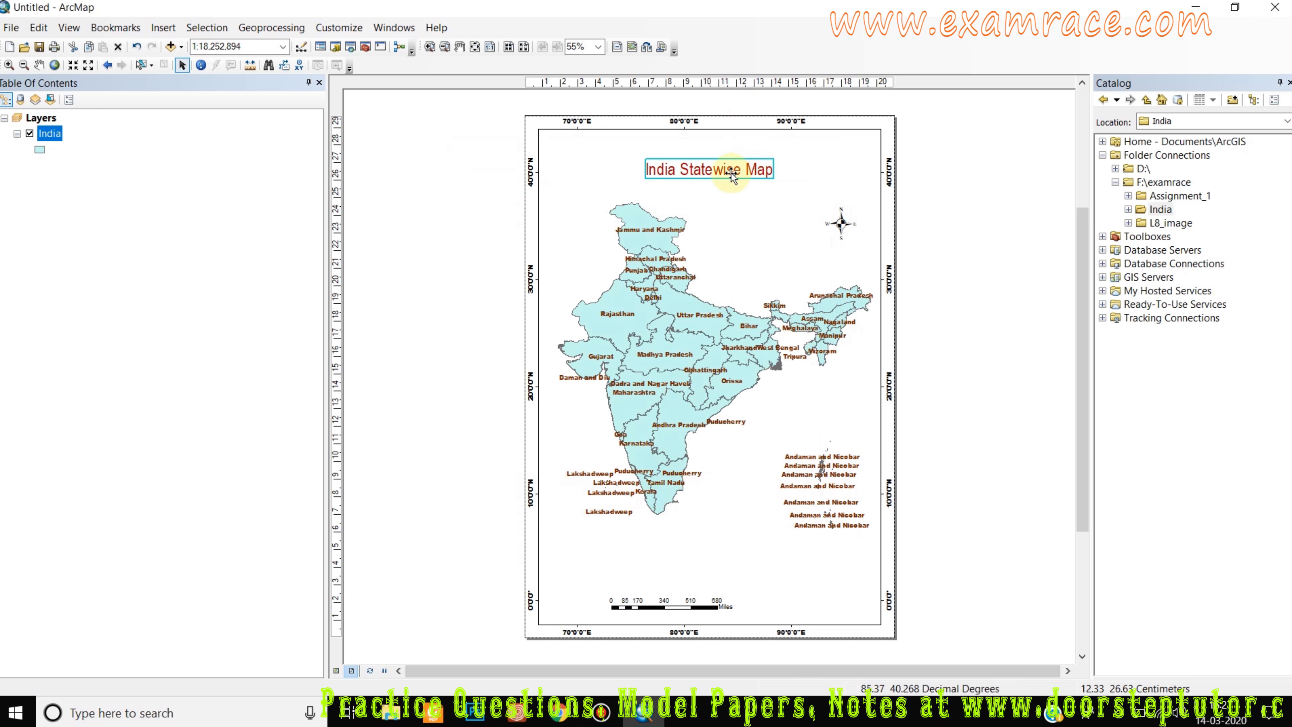
- Shift the scale bar eastward along the lower part of the data frame and deselect it
click(733, 205)
drag(688, 605, 742, 610)
click(956, 548)
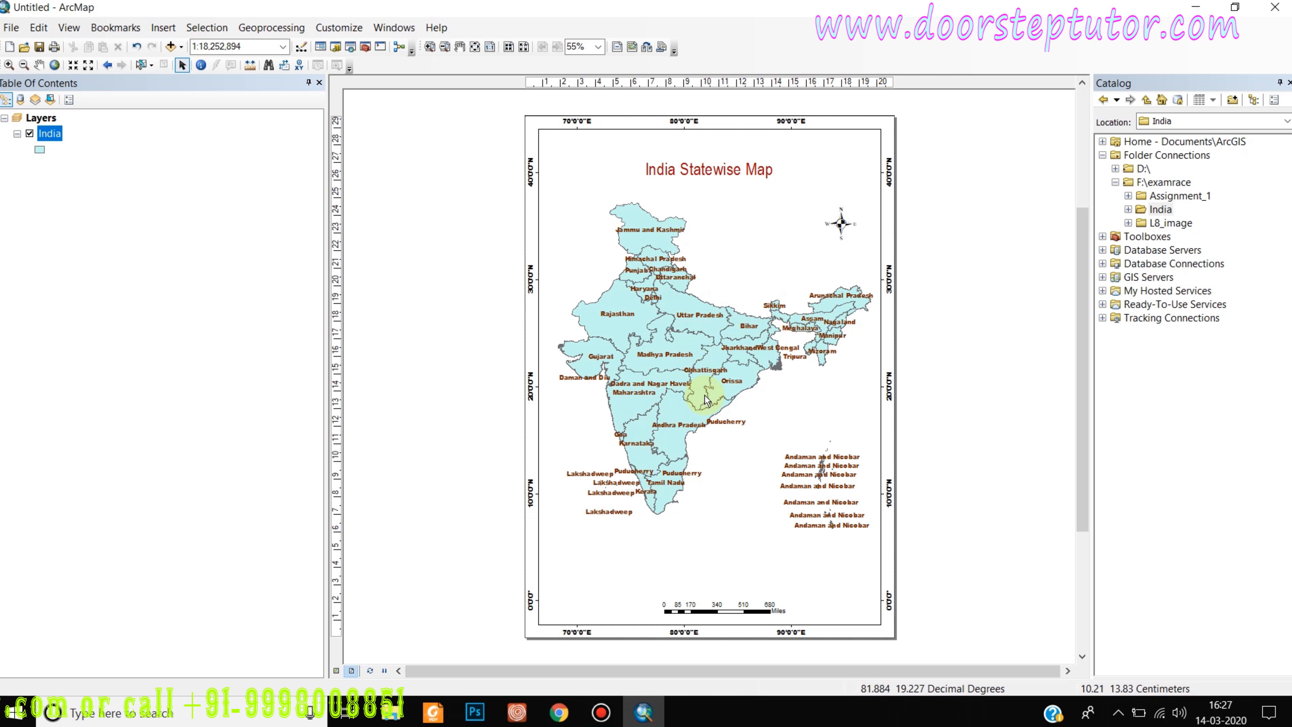
- Start exporting the map and choose the India folder inside F:\examrace as the save location
click(12, 27)
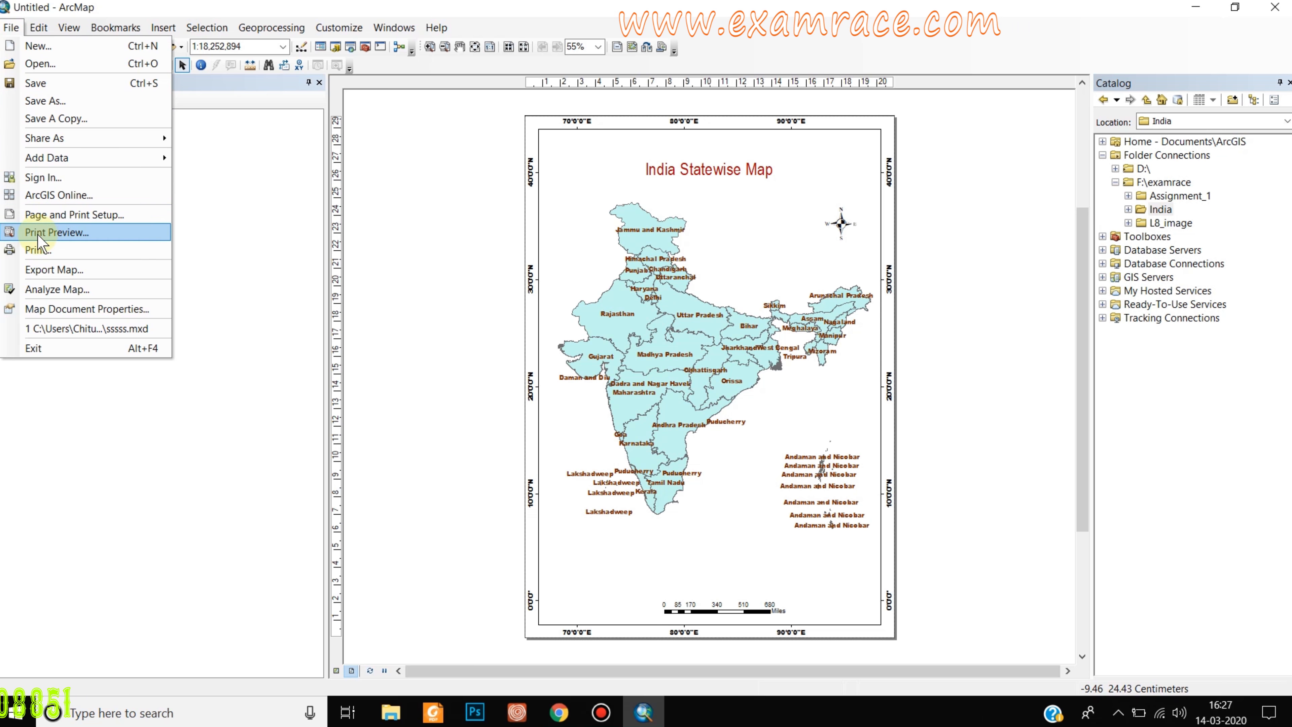
click(40, 270)
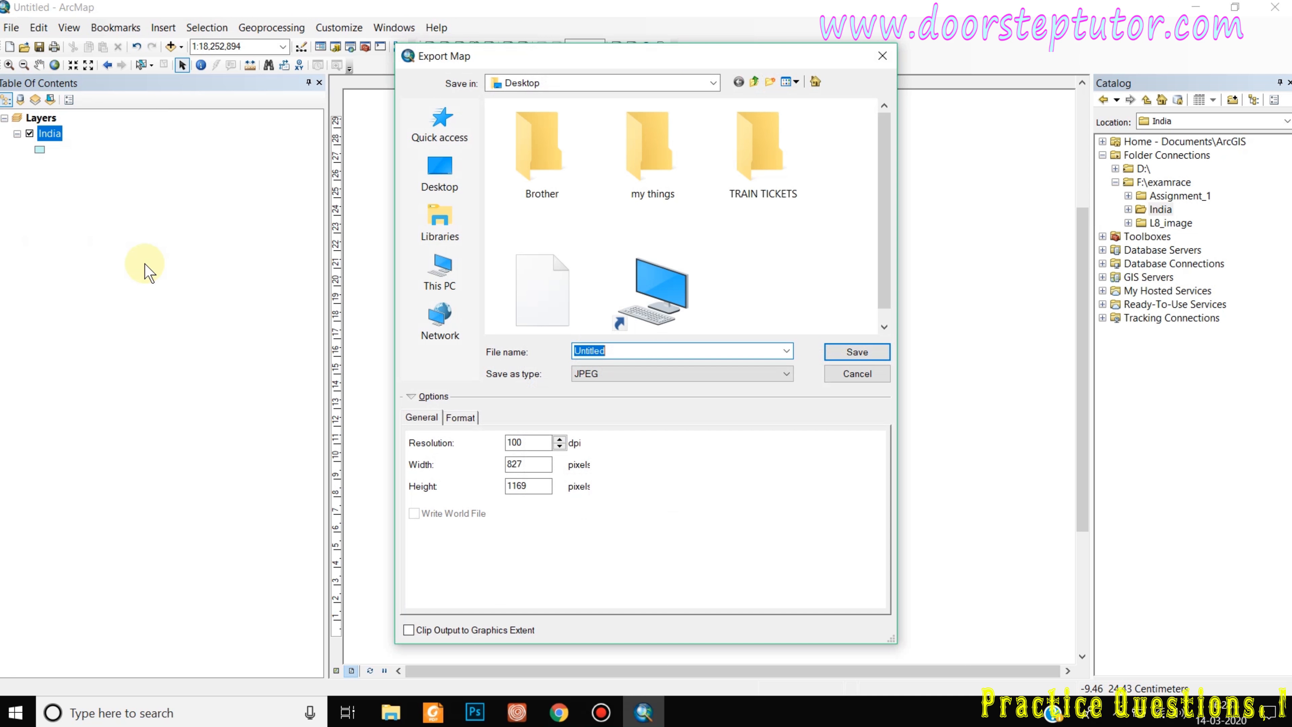
click(444, 267)
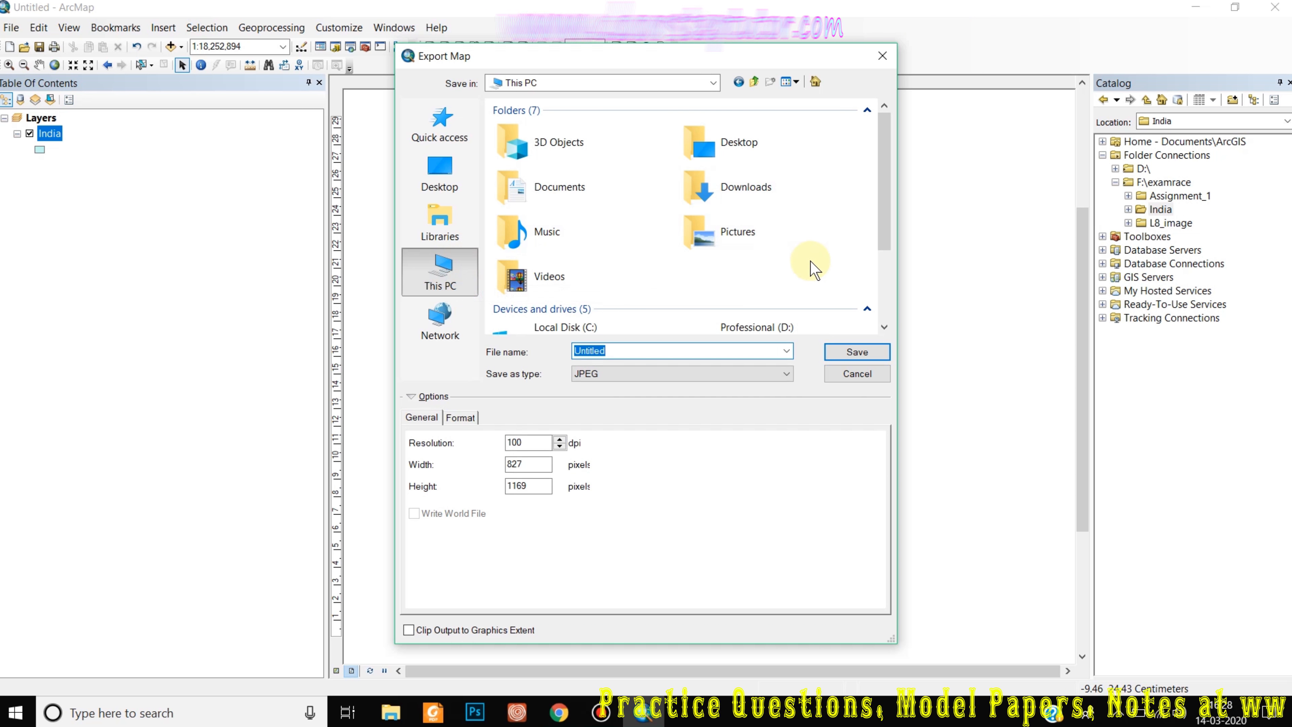
drag(883, 187, 883, 251)
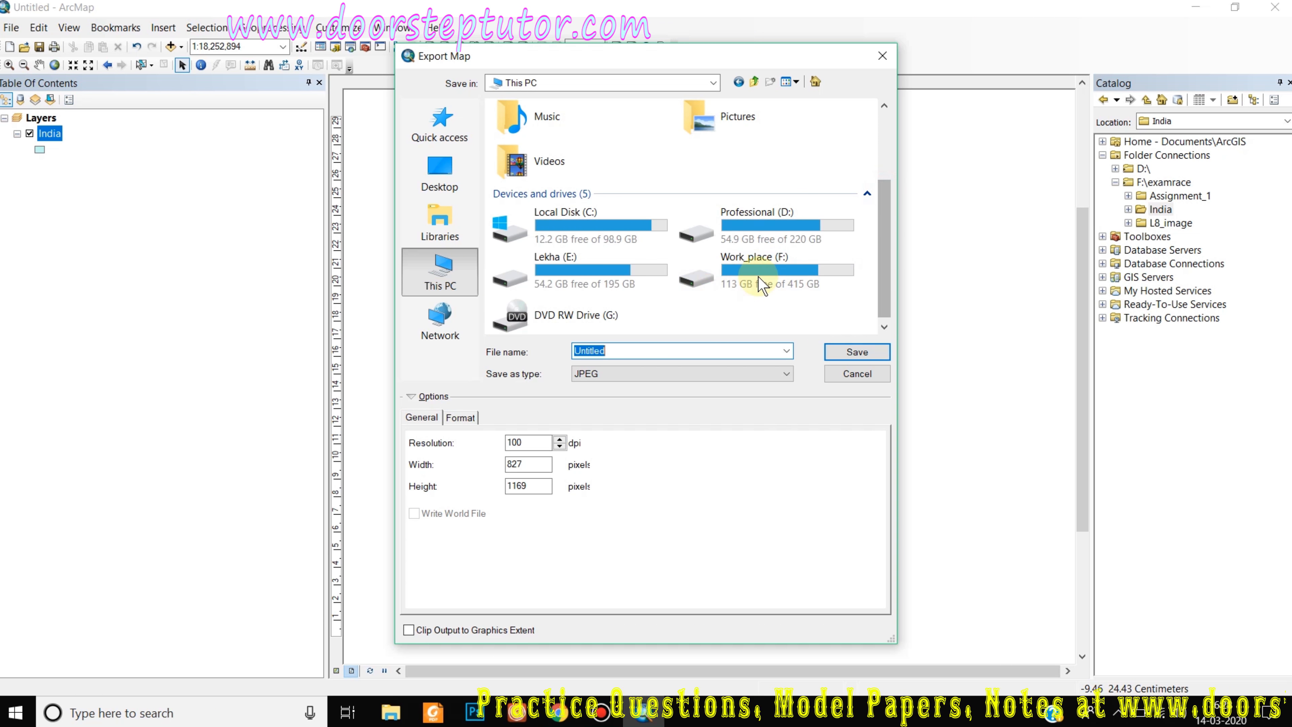
double_click(762, 285)
click(562, 127)
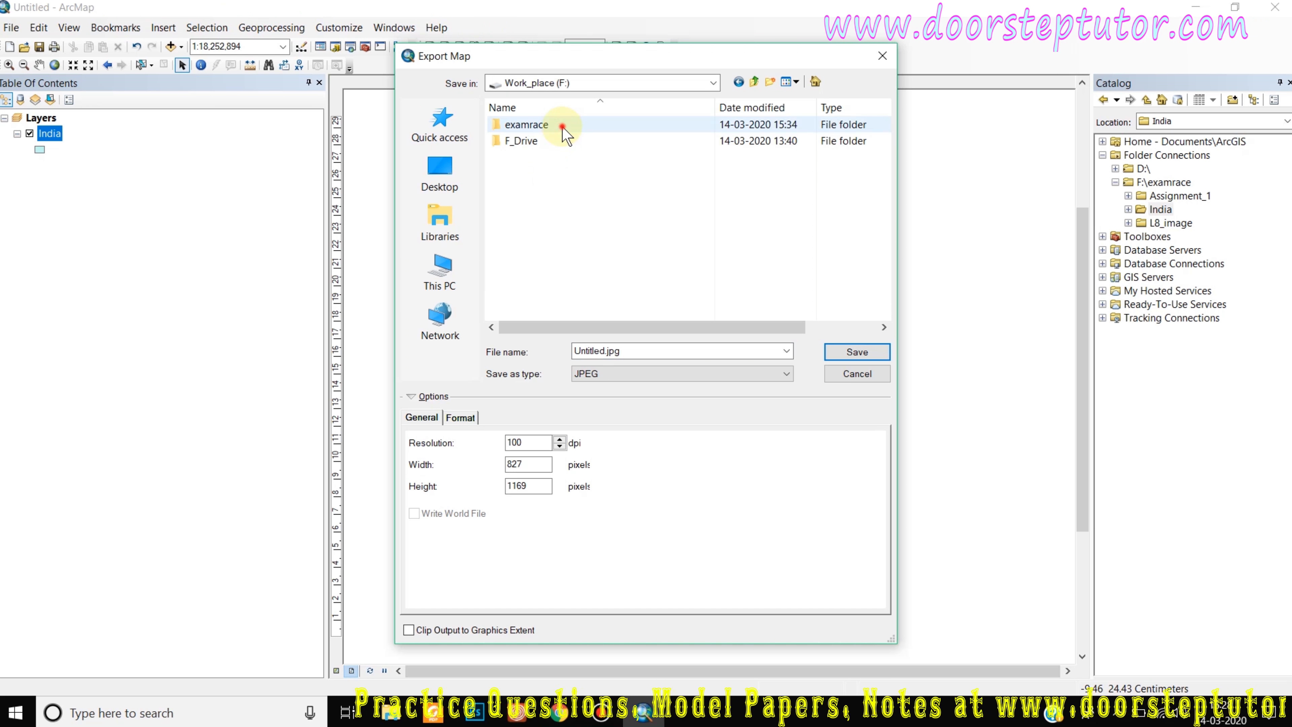
double_click(562, 126)
double_click(555, 141)
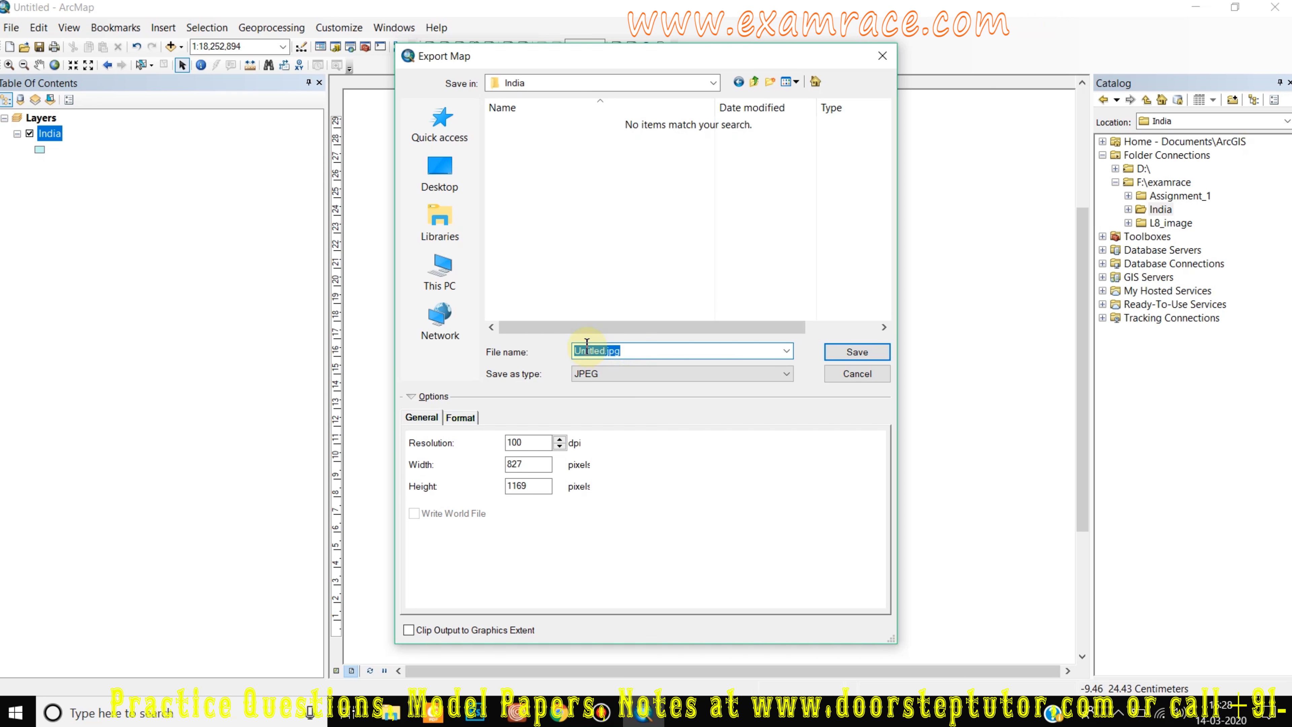
- Name the export India_map, keep JPEG as the file type at 100 dpi, and save it
text(Ind)
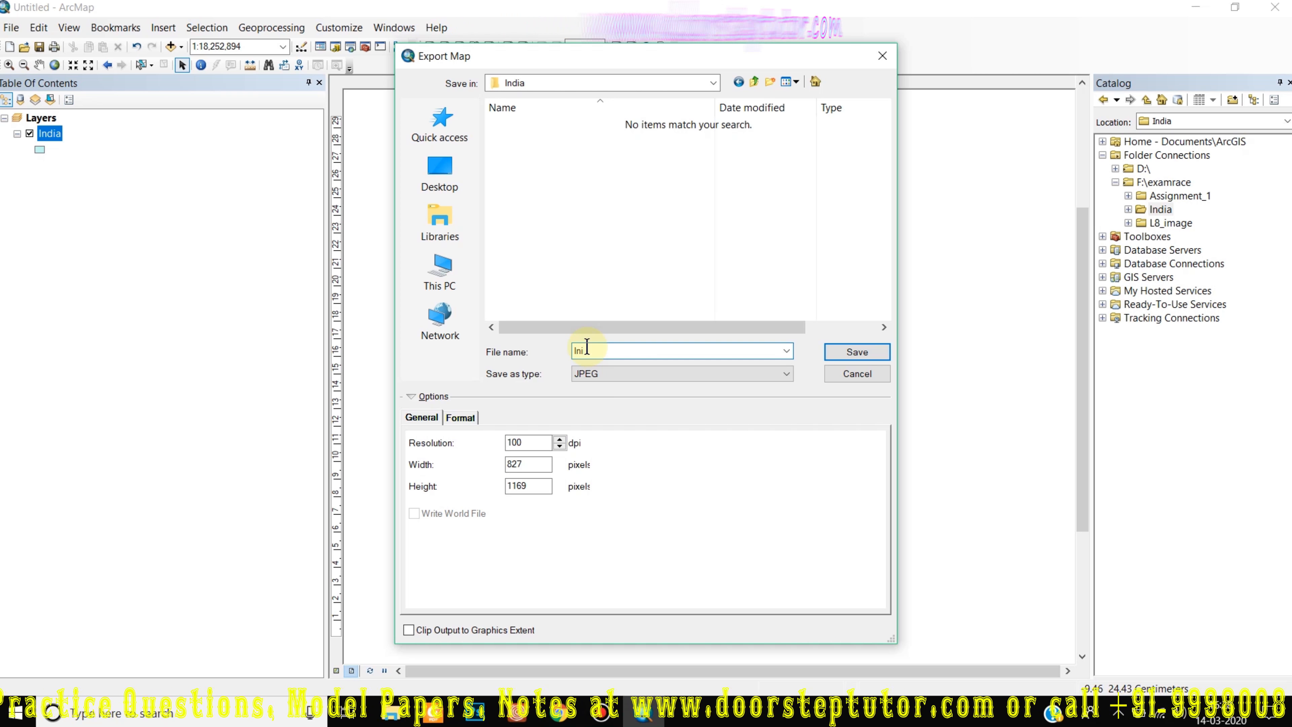
text(ia)
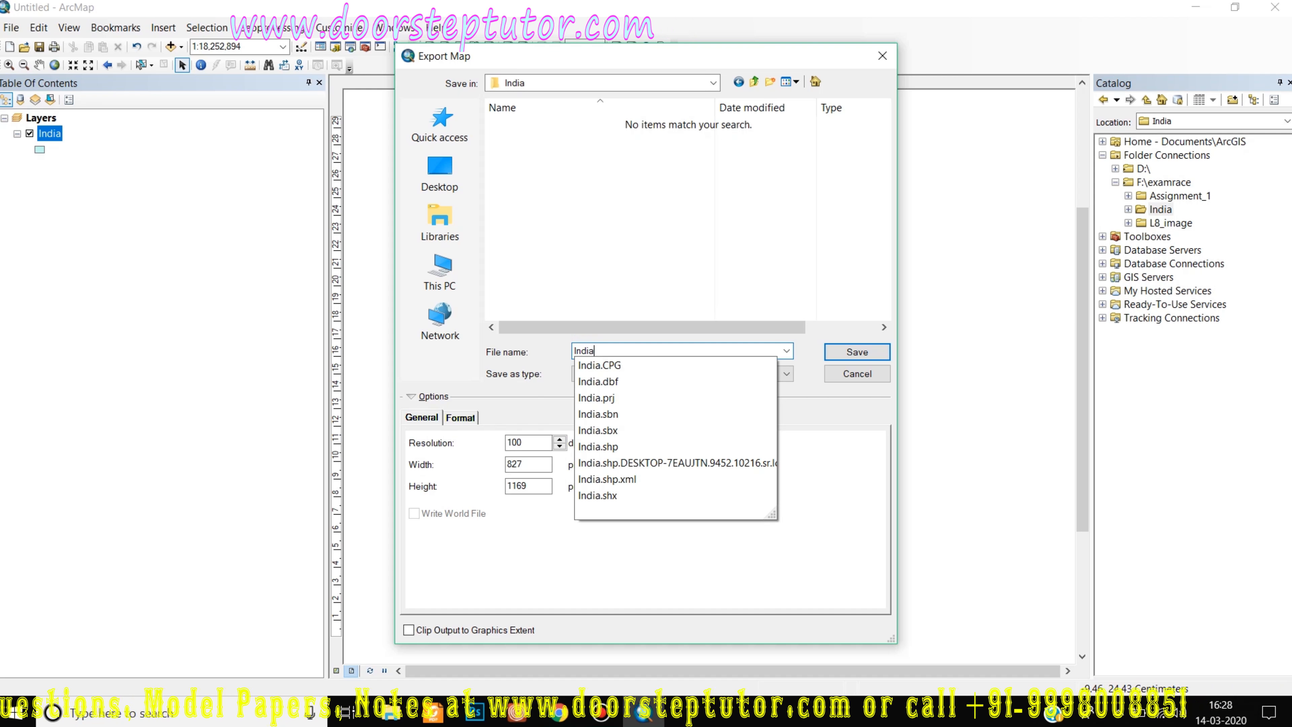
text(_map)
click(610, 374)
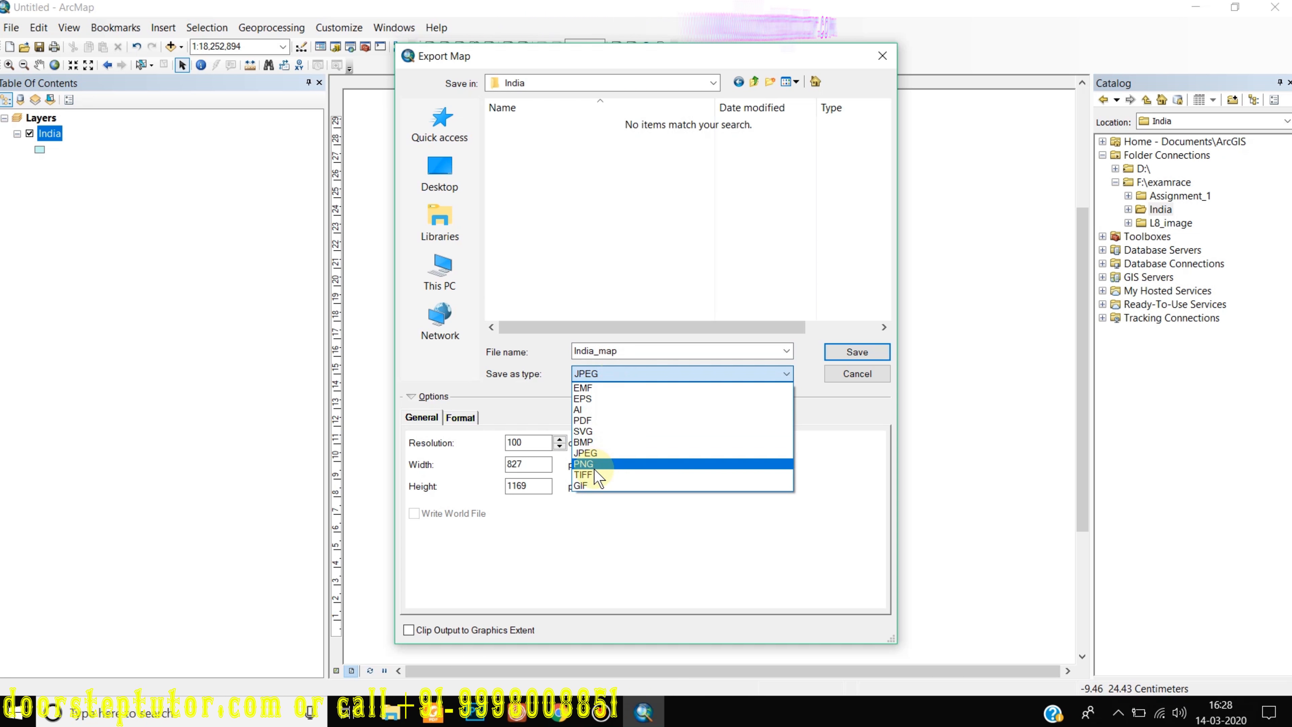
click(595, 466)
click(611, 374)
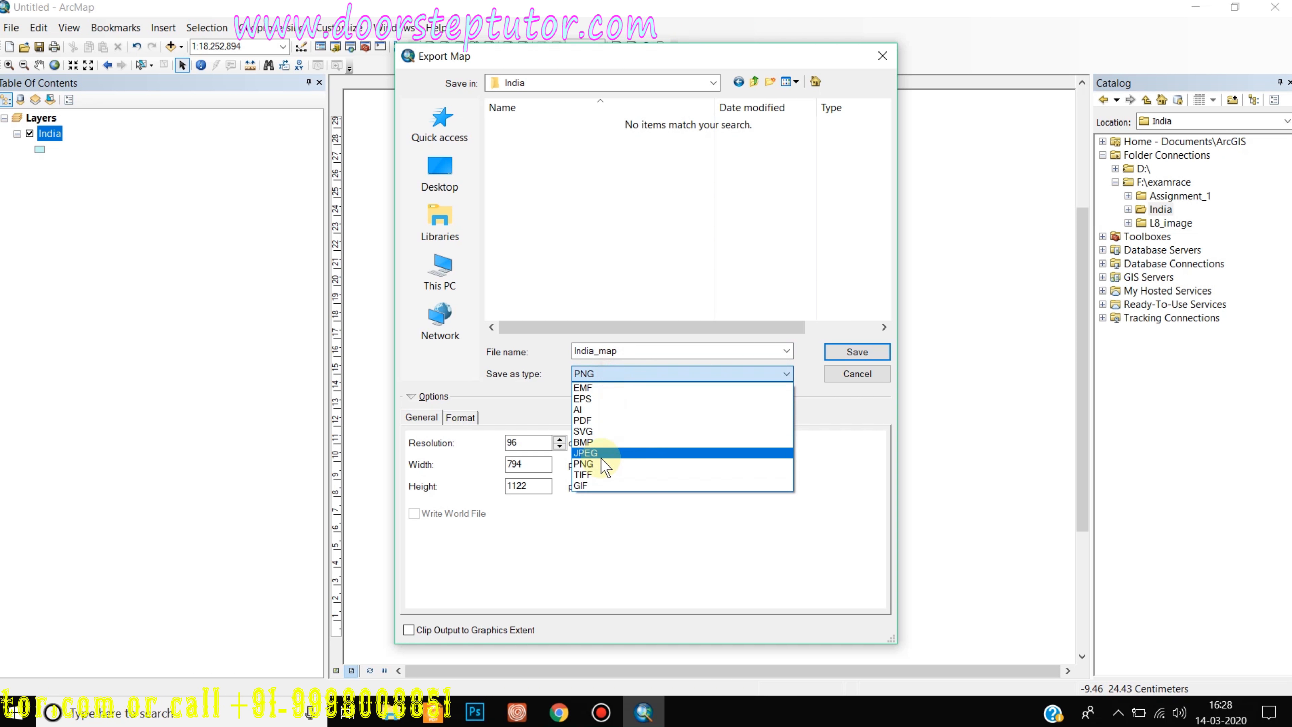
click(601, 456)
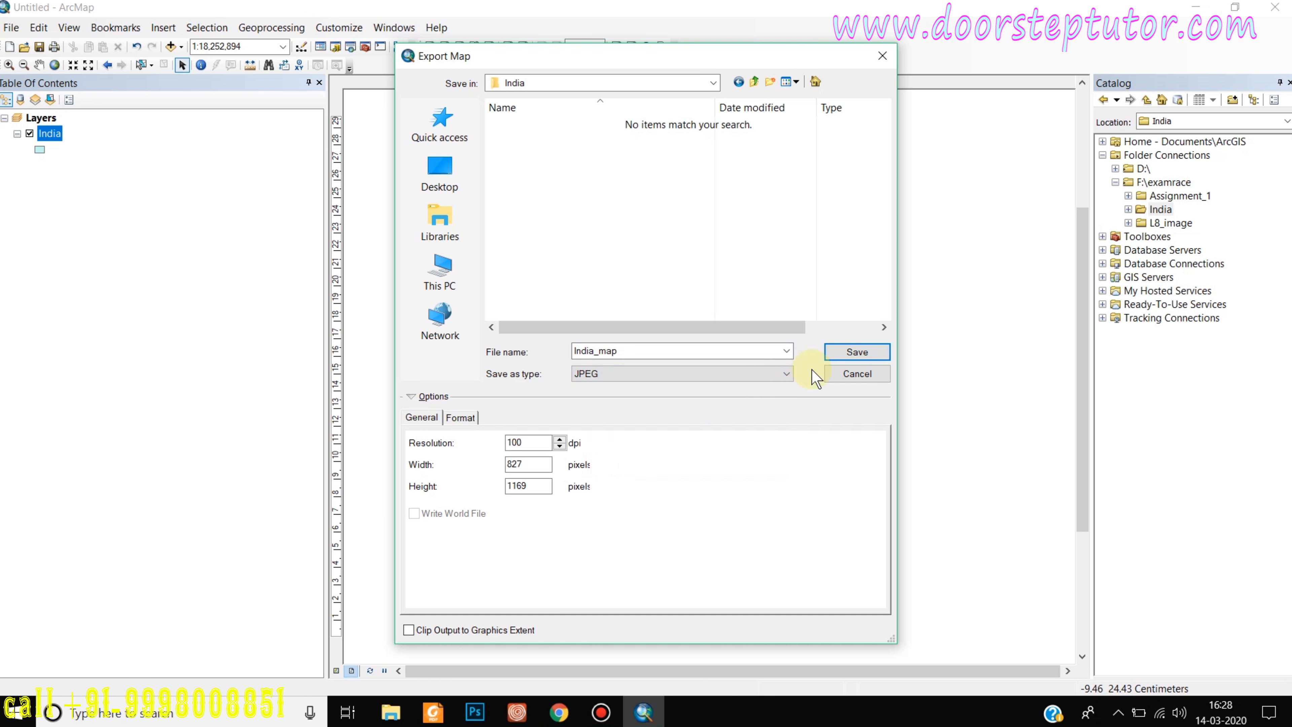
click(850, 353)
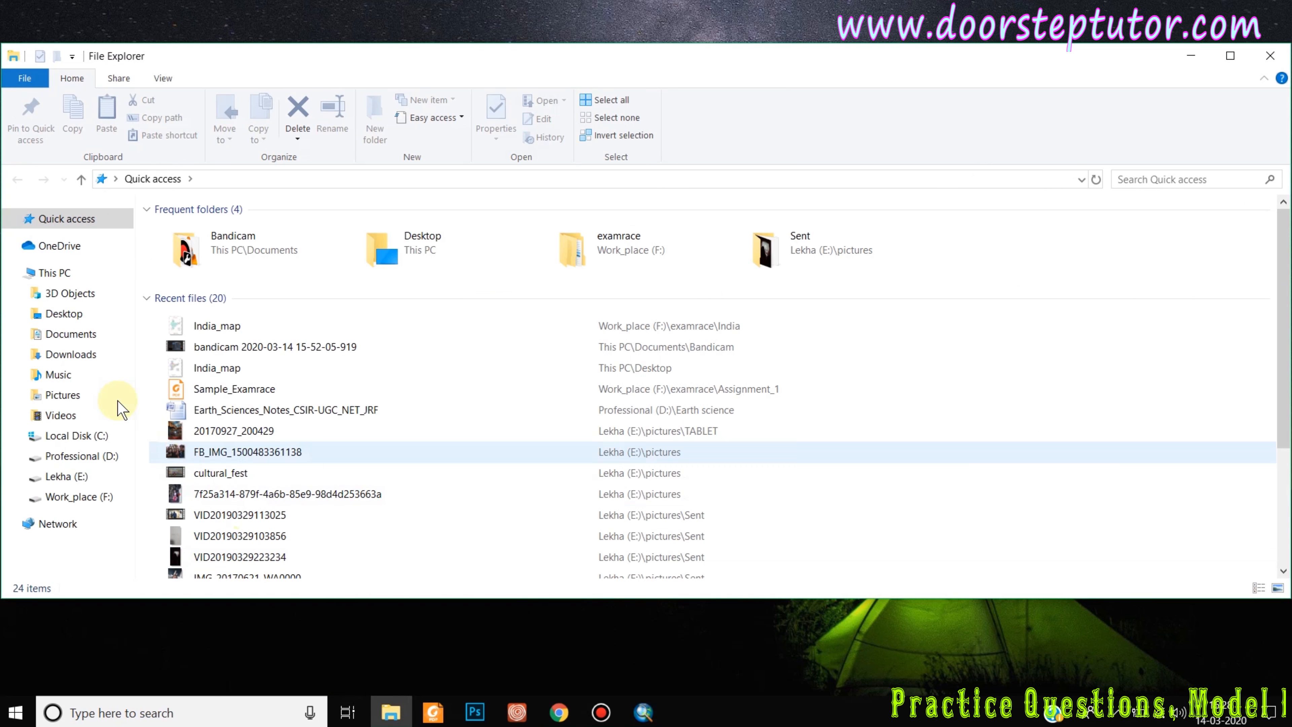
- In File Explorer, browse to F:\examrace\India and open the exported India_map image
click(84, 496)
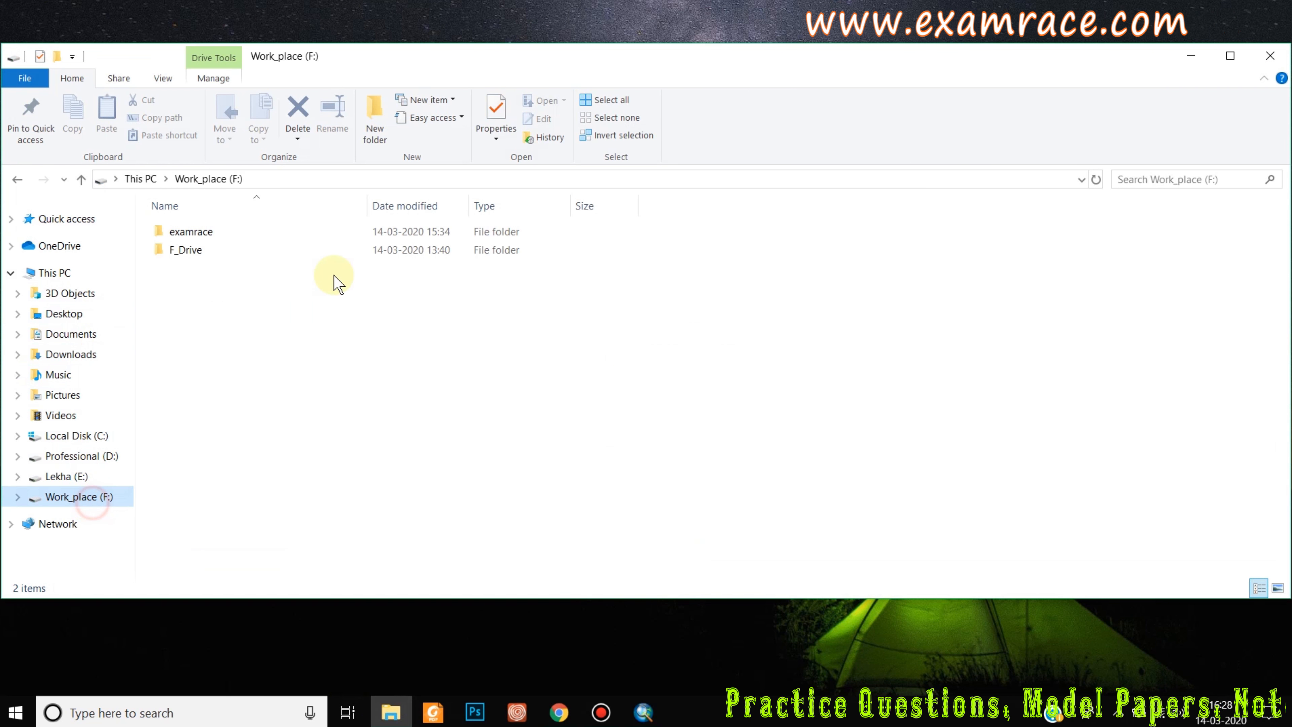
double_click(240, 235)
double_click(233, 251)
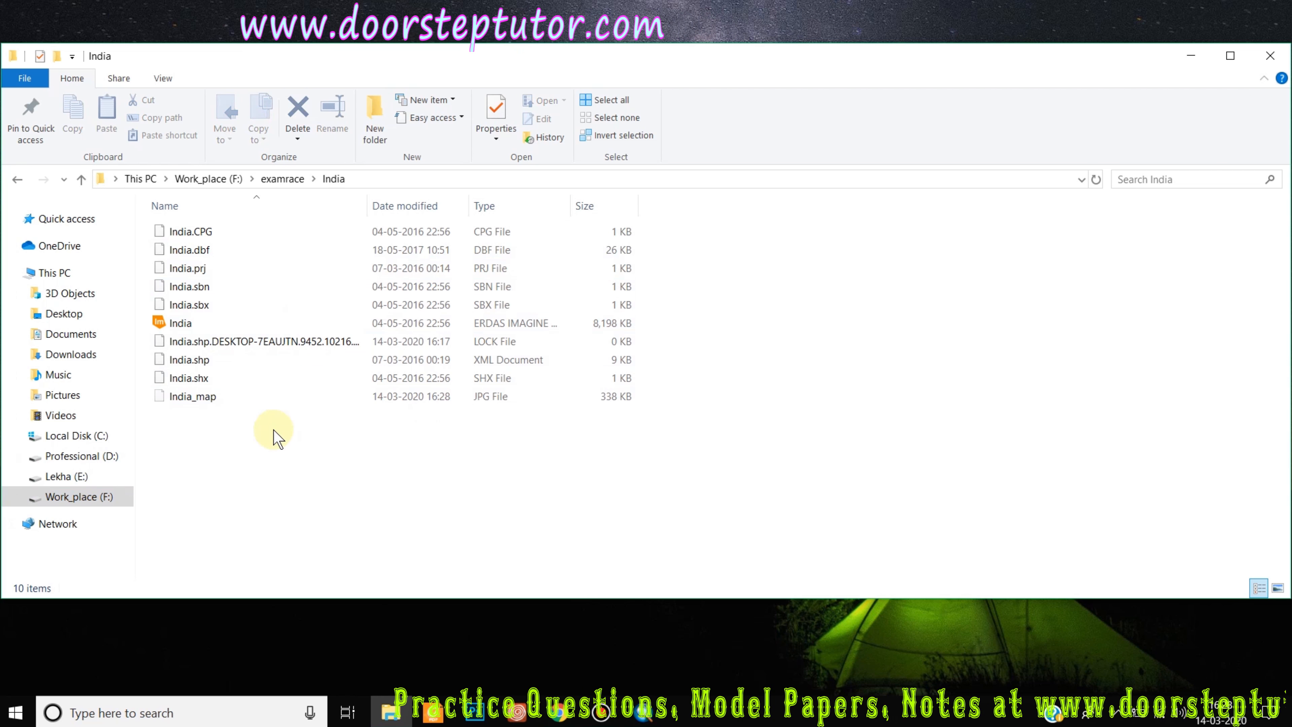
click(241, 400)
double_click(241, 400)
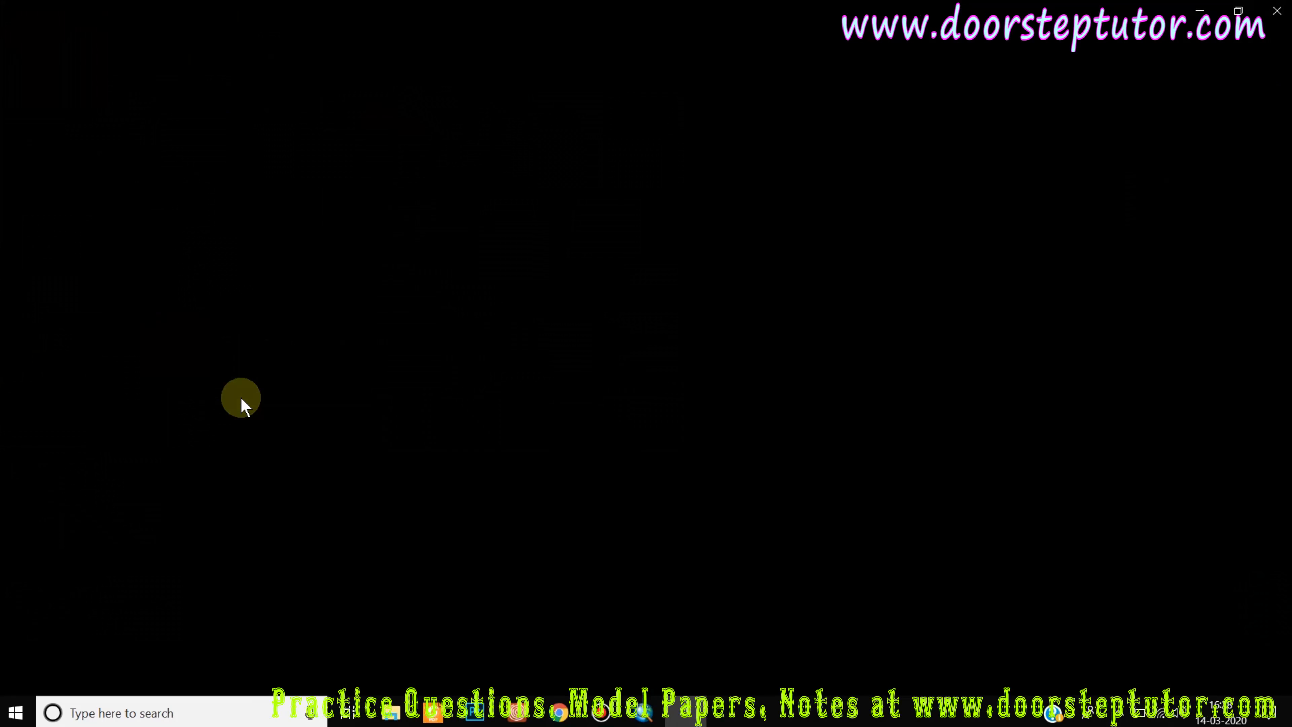